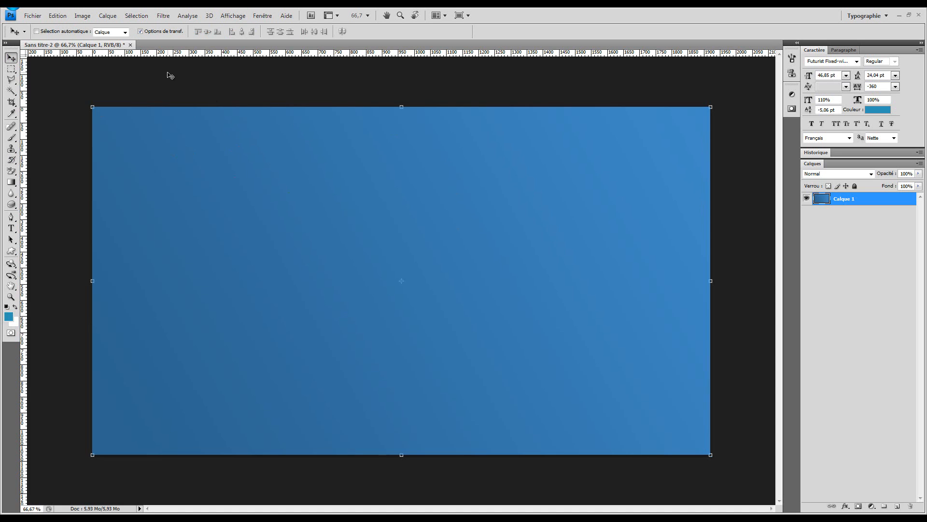
pyautogui.click(312, 103)
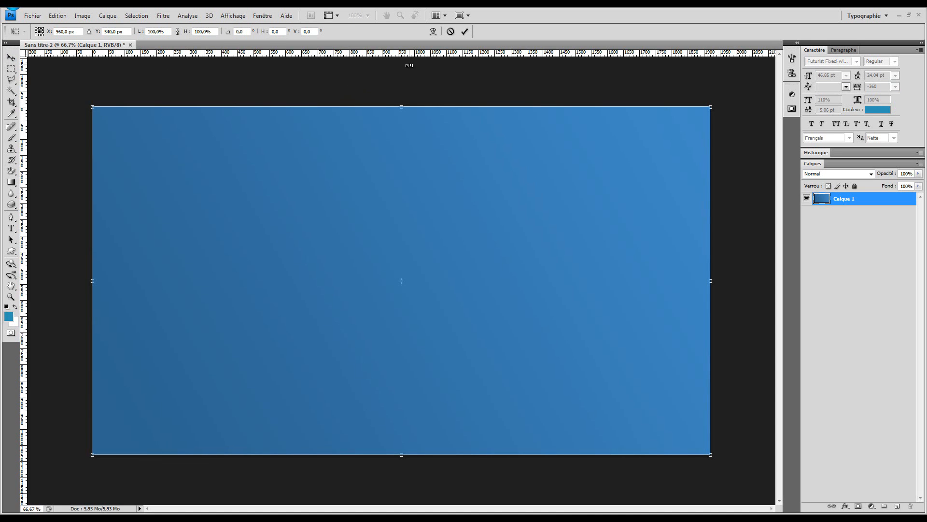
pyautogui.press('Return')
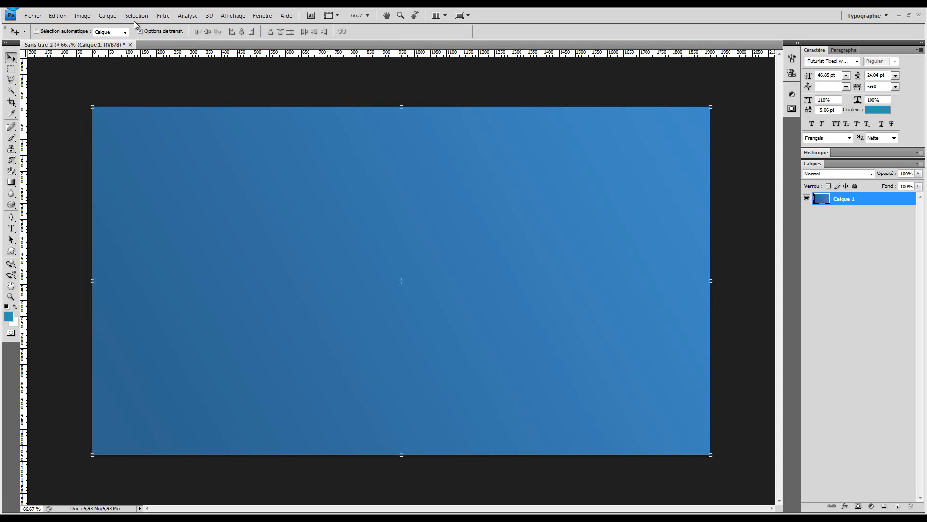
# Switch to Chrome, search Google for "deviant art" and open deviantART's Photoshop Brushes page from the results.
pyautogui.moveTo(63, 4)
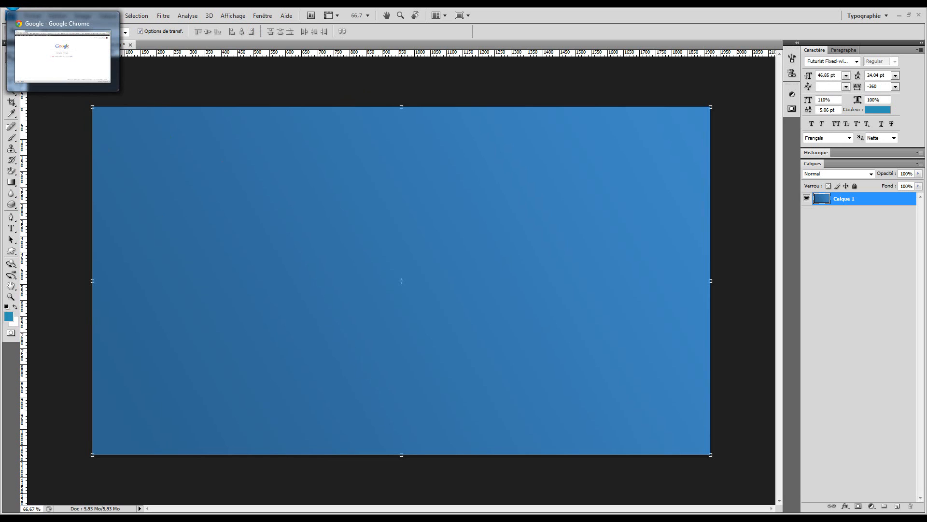
pyautogui.click(63, 4)
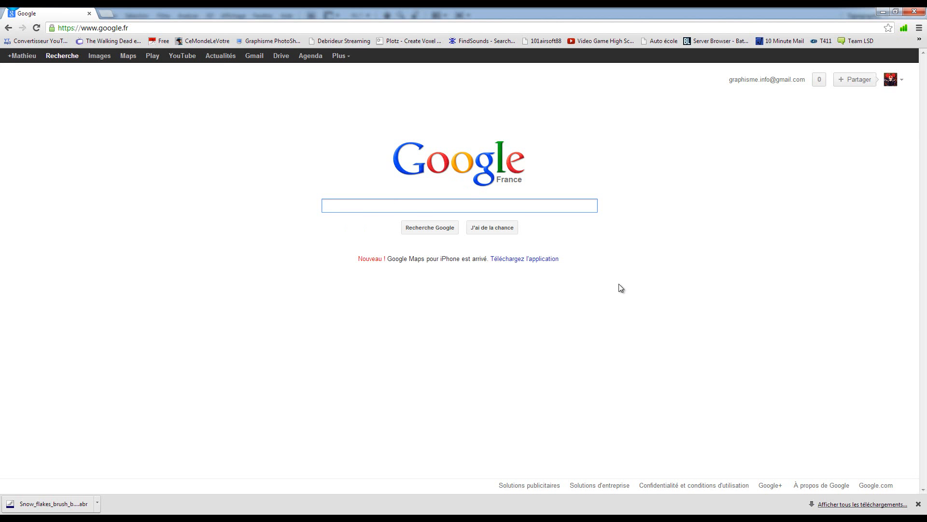
pyautogui.write('deviant ar')
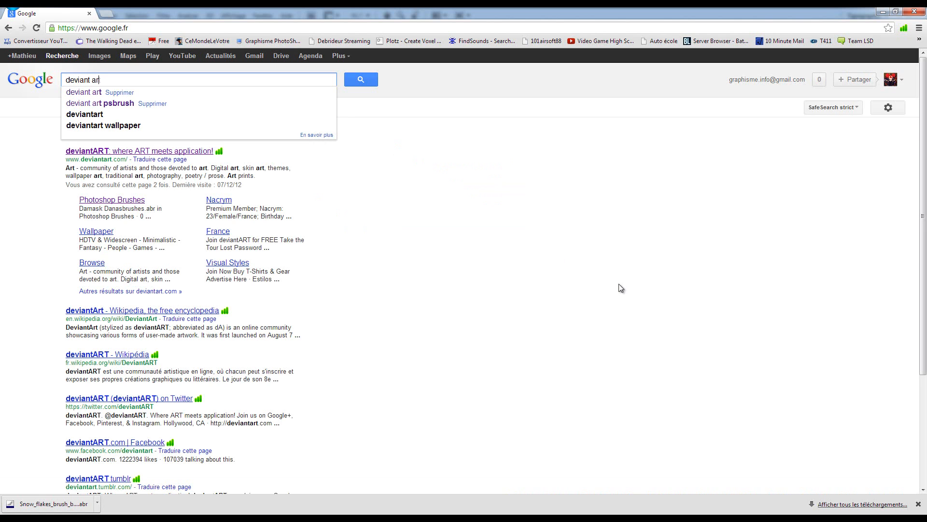
pyautogui.write('t')
pyautogui.press('Return')
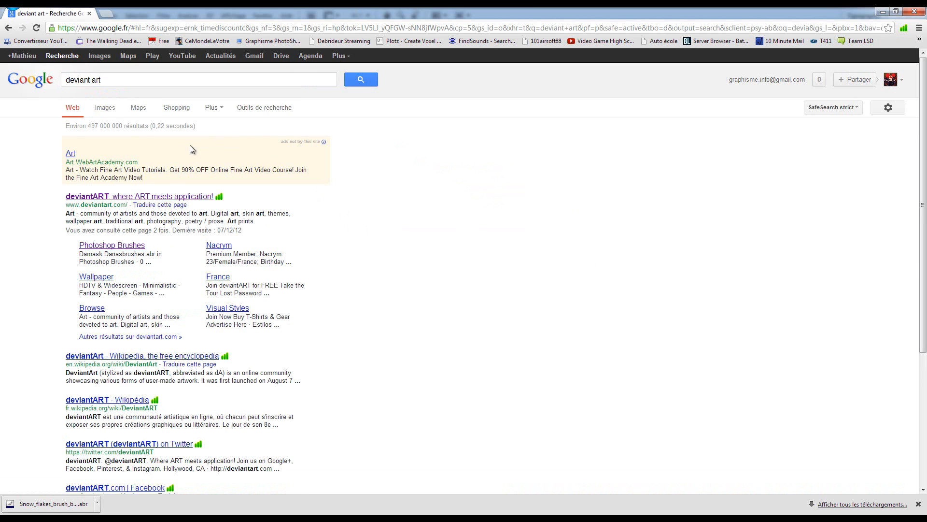
pyautogui.click(128, 250)
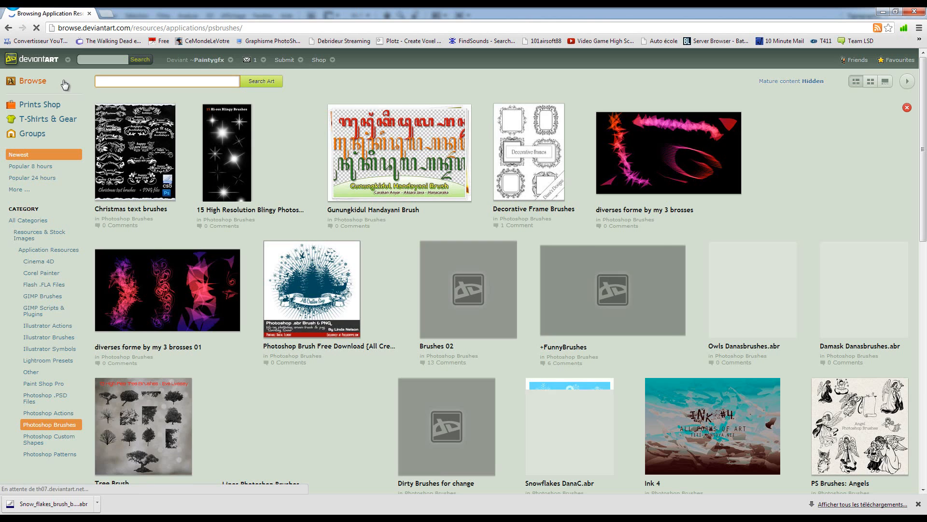
# Search deviantART's Photoshop Brushes category for "snow".
pyautogui.scroll(-5, 631, 154)
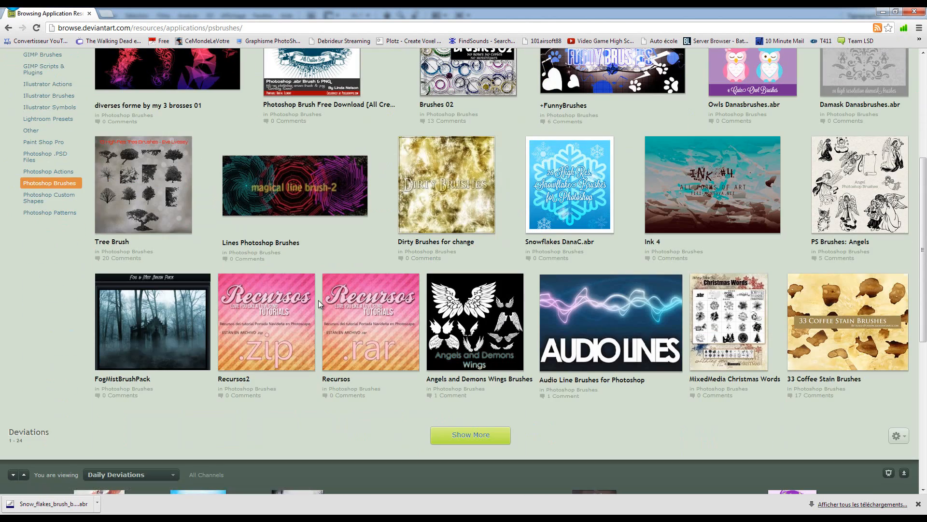
pyautogui.scroll(4, 318, 300)
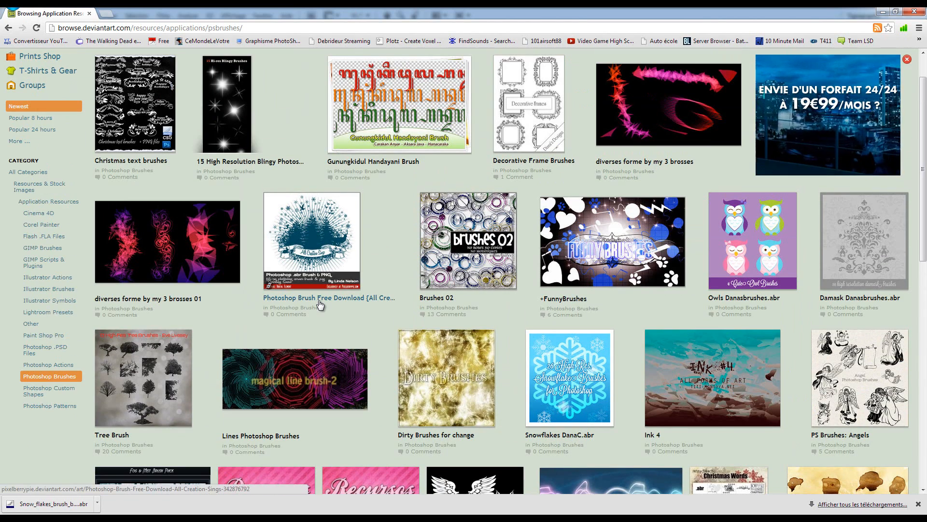
pyautogui.scroll(1, 318, 299)
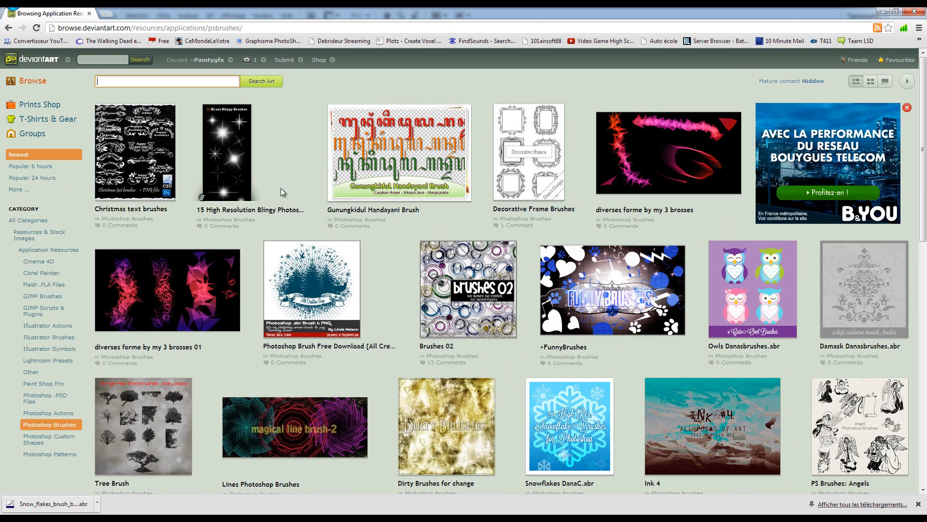
pyautogui.moveTo(205, 59)
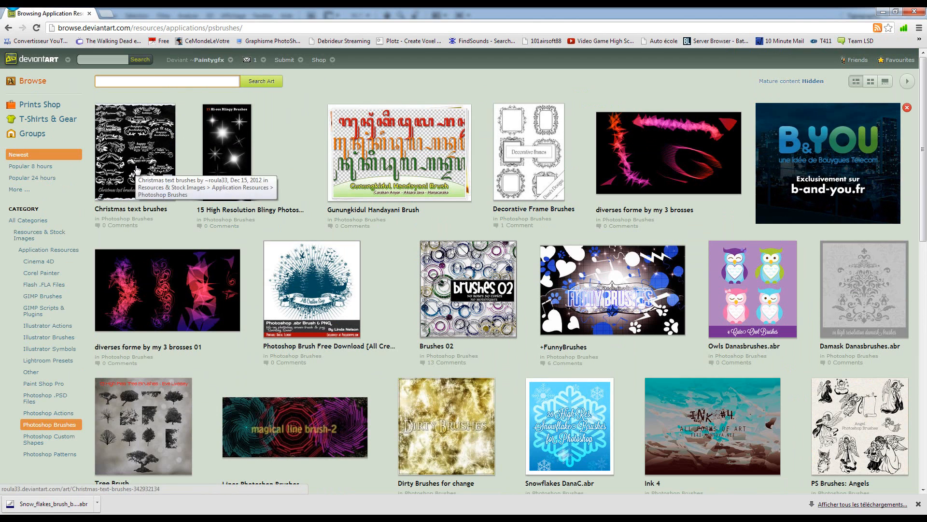
pyautogui.click(122, 80)
pyautogui.click(129, 80)
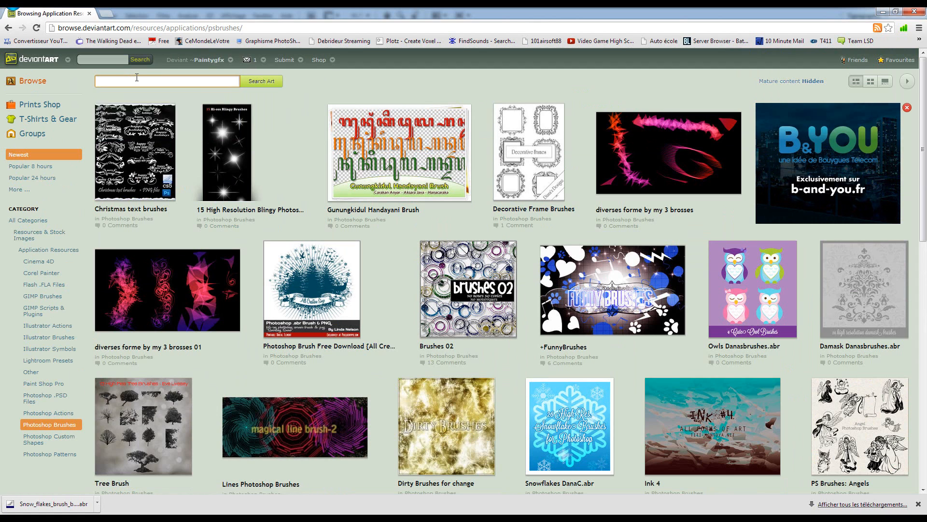
pyautogui.click(136, 78)
pyautogui.write('snow')
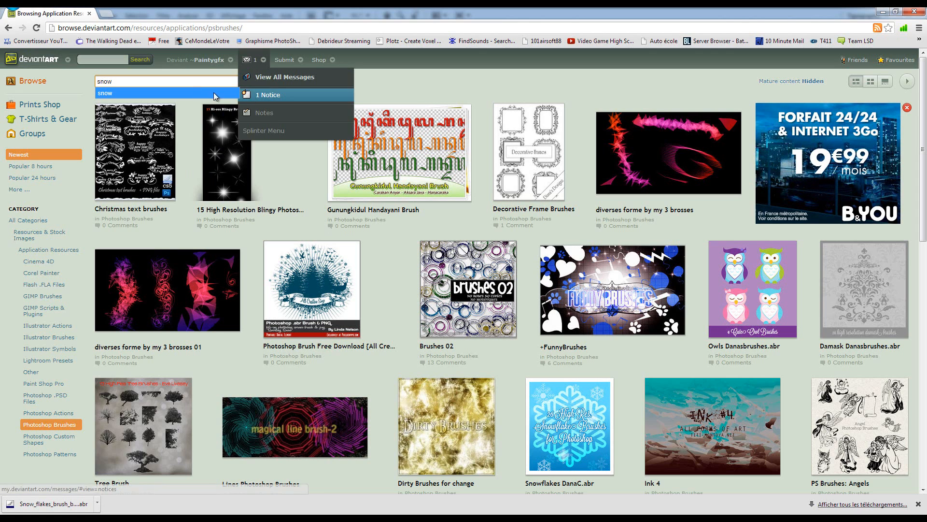
pyautogui.click(447, 74)
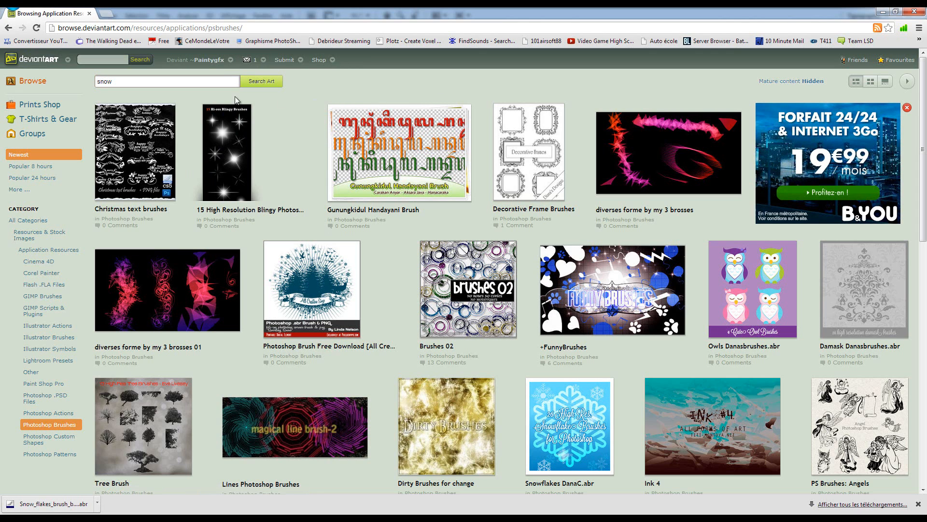
pyautogui.click(272, 82)
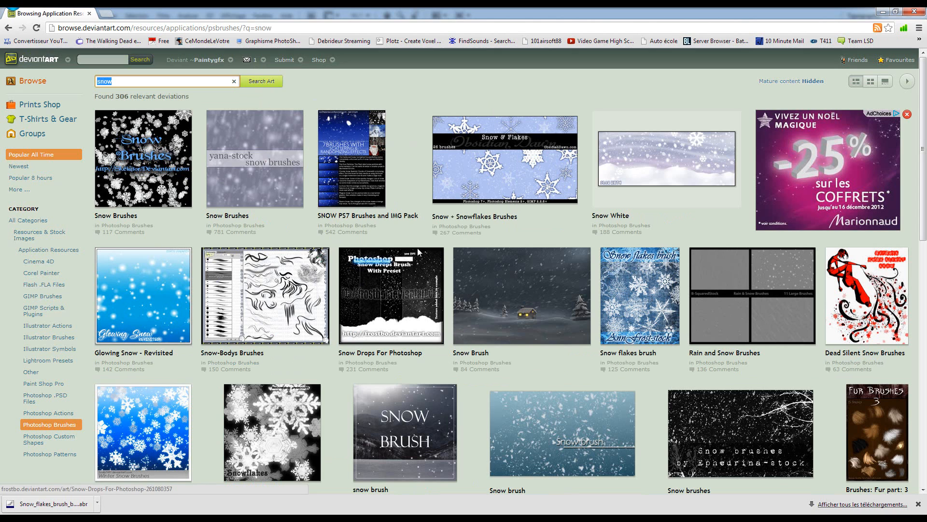
# Look through the snow brush results, view the first Snow Brushes pack and return to the results.
pyautogui.scroll(-1, 327, 341)
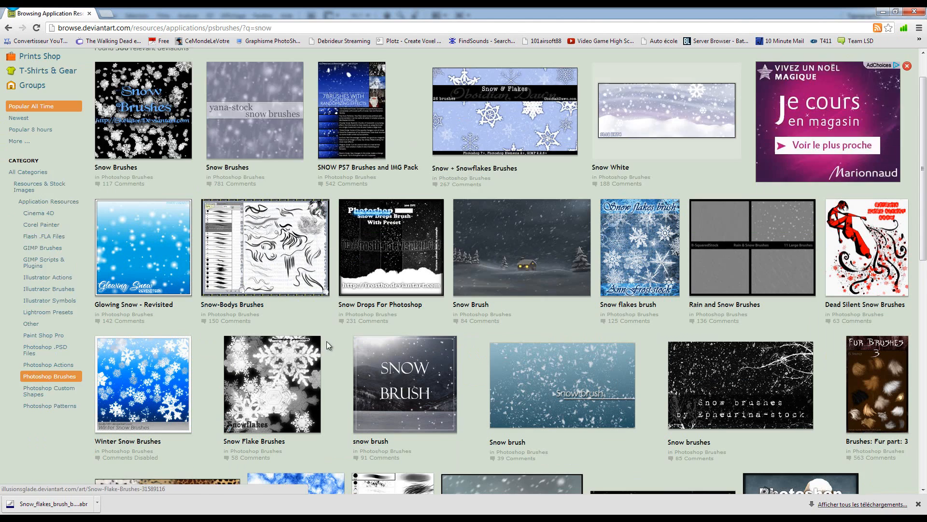
pyautogui.scroll(-3, 326, 341)
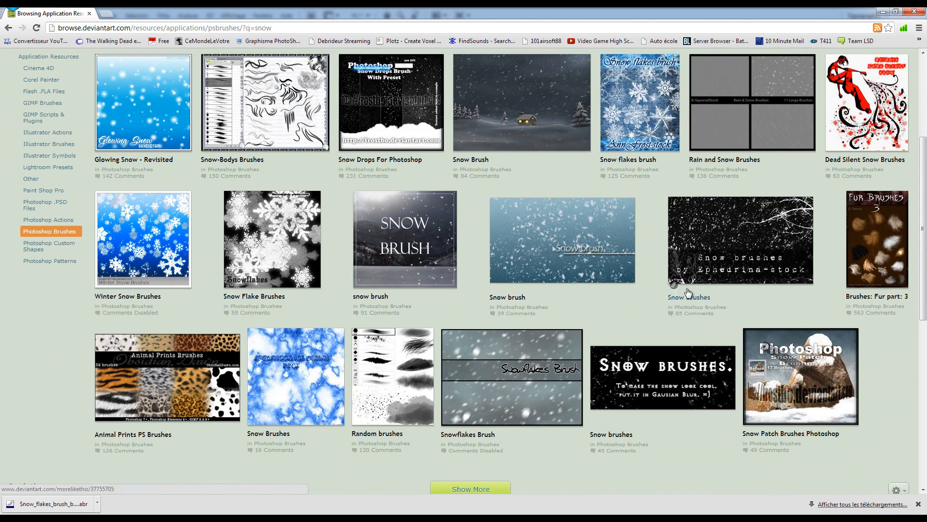
pyautogui.scroll(-4, 531, 259)
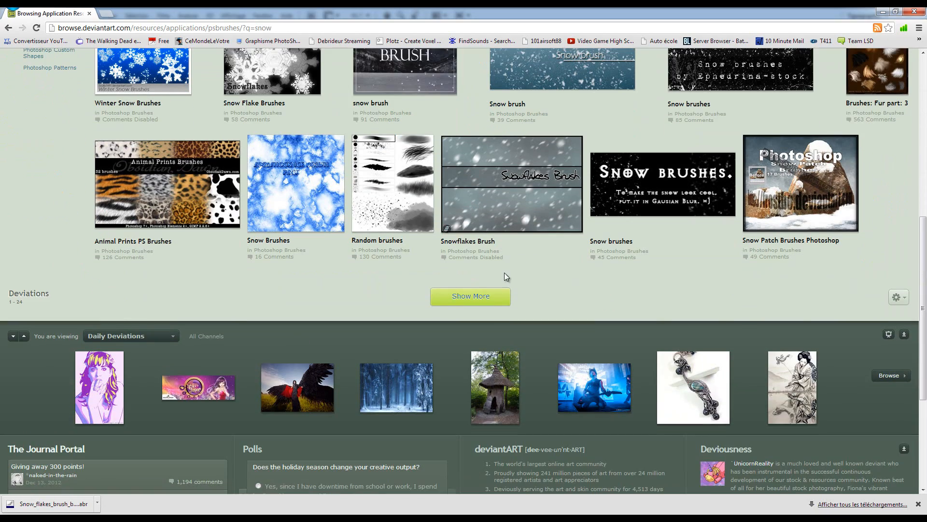
pyautogui.scroll(-4, 505, 273)
pyautogui.scroll(10, 523, 283)
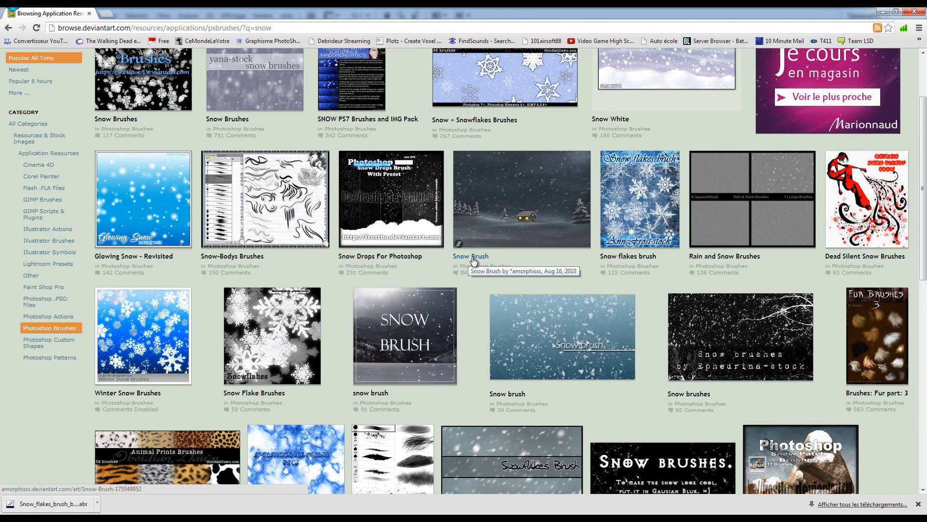
pyautogui.scroll(2, 195, 183)
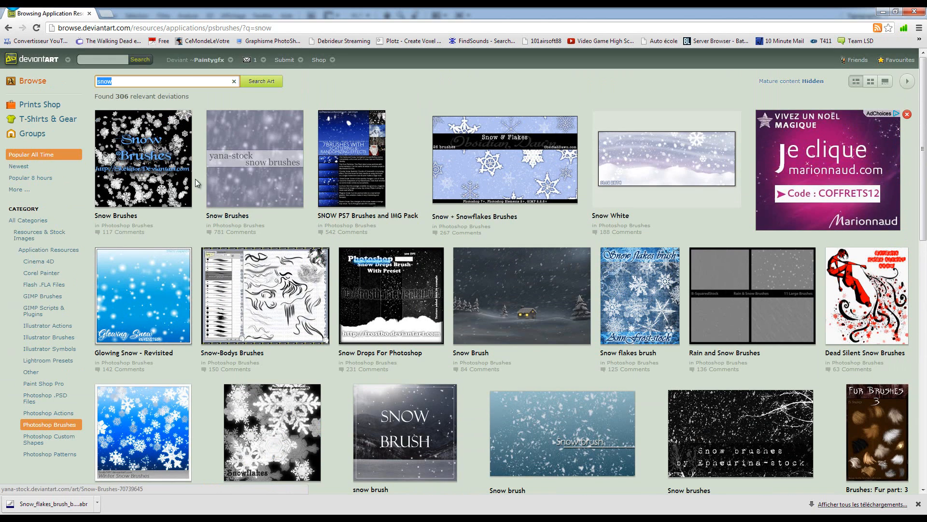
pyautogui.click(160, 170)
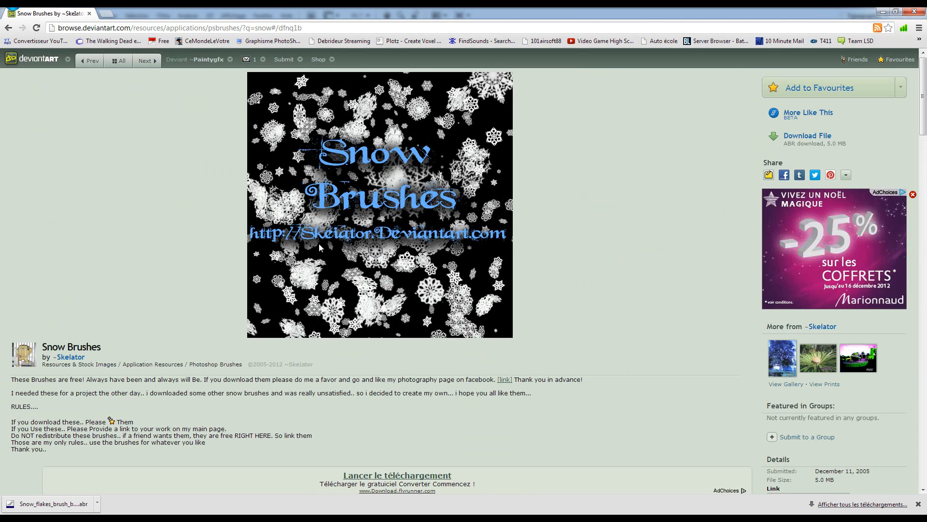
pyautogui.click(236, 209)
# Open the Winter Snow Brushes pack from the results and download its ZIP file.
pyautogui.scroll(-5, 182, 251)
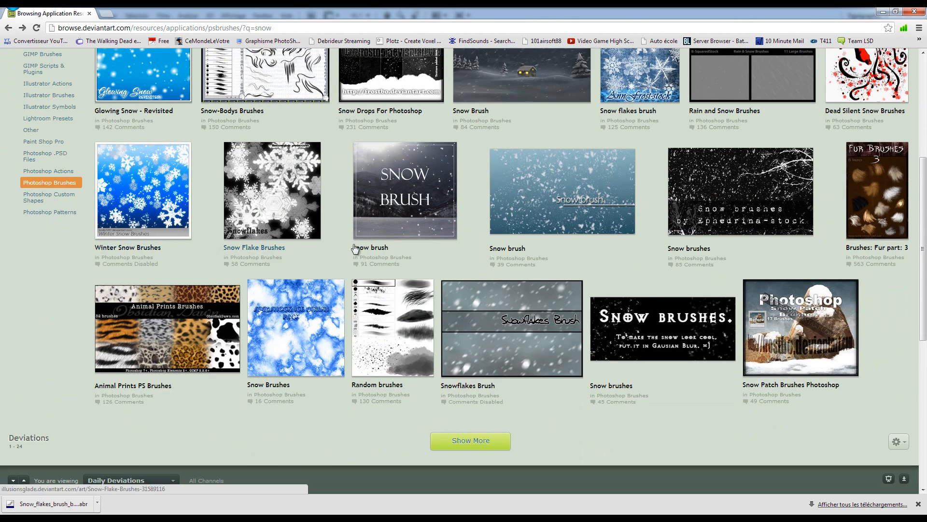
pyautogui.scroll(2, 463, 209)
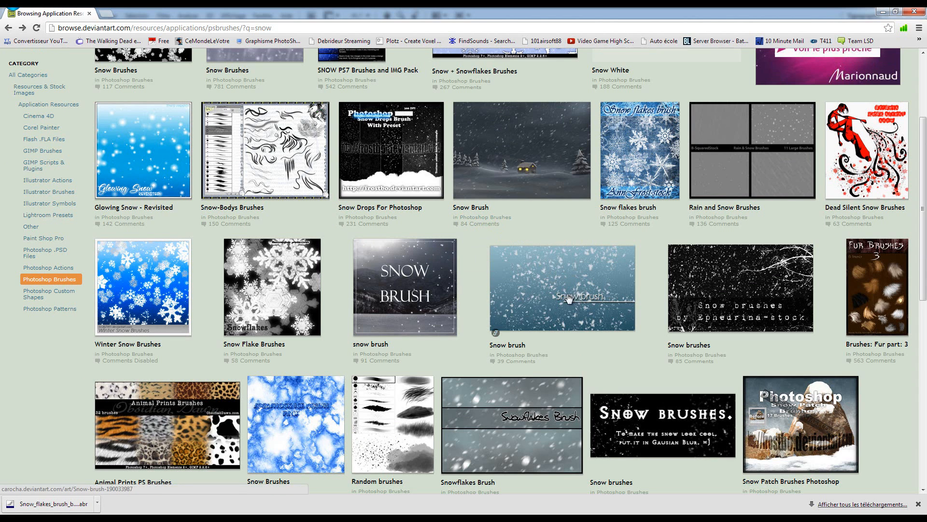
pyautogui.click(179, 289)
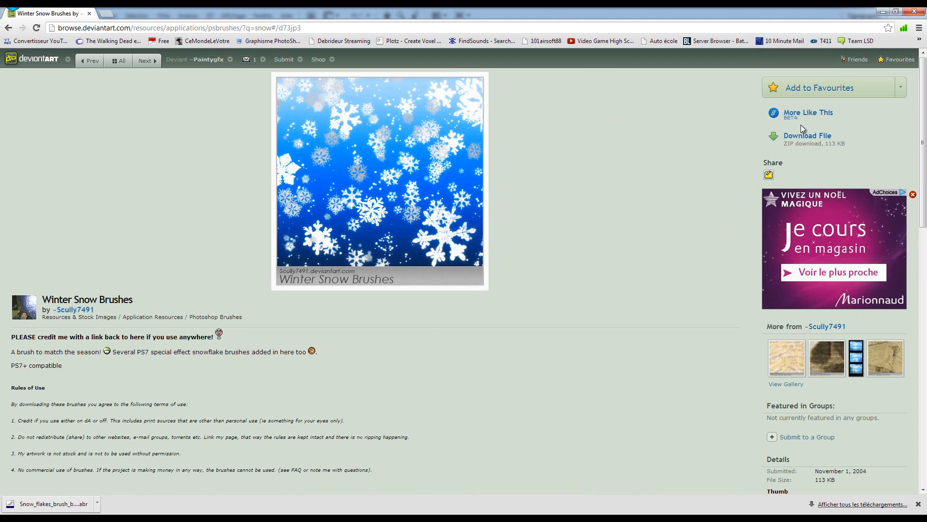
pyautogui.click(803, 130)
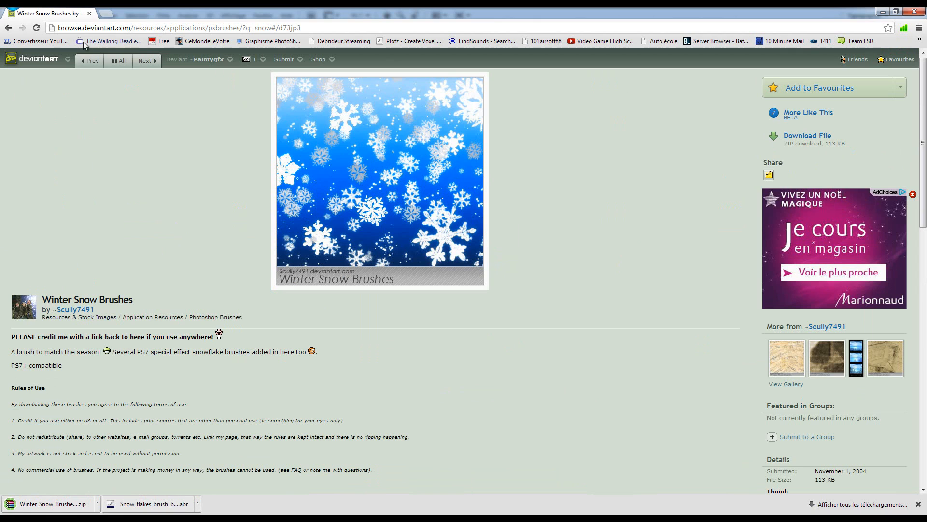
# Open the downloaded Winter Snow Brushes ZIP in WinRAR, extract its wintersnow .abr brush file to the desktop and close the archive.
pyautogui.moveTo(105, 4)
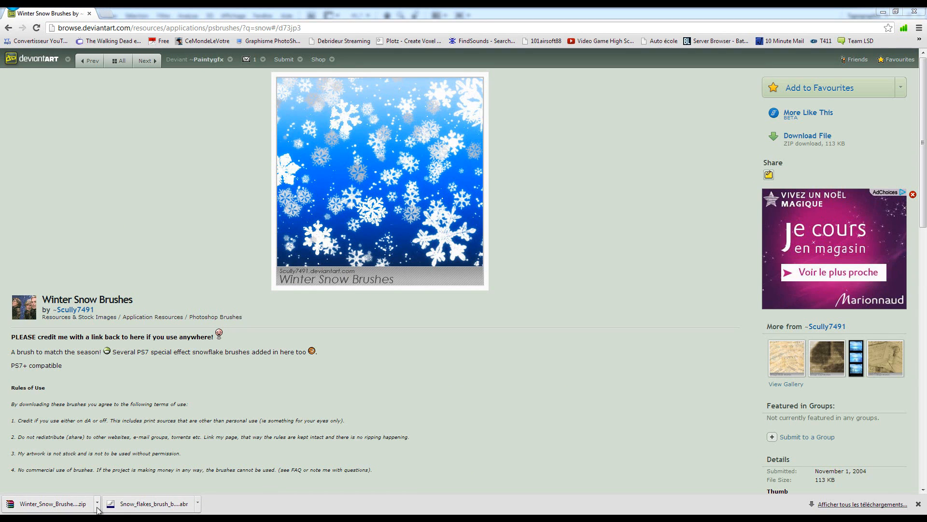
pyautogui.click(78, 505)
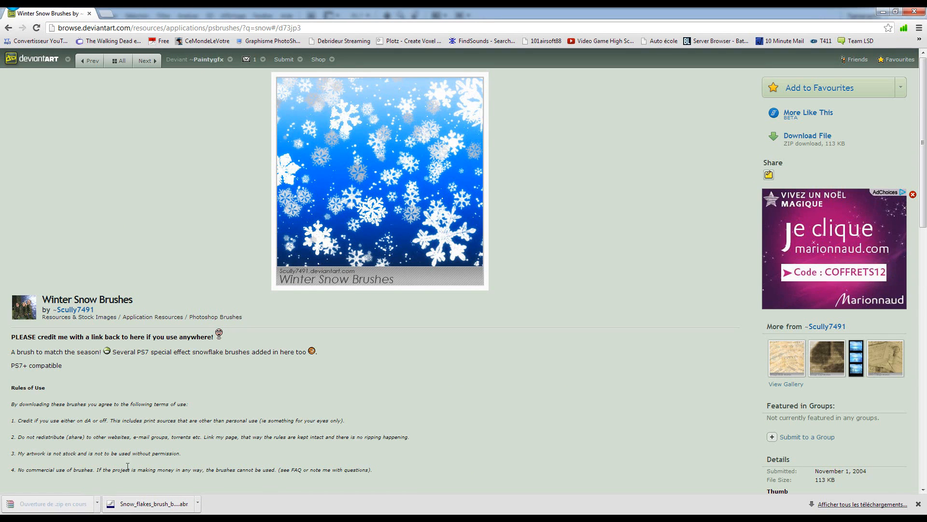
pyautogui.click(415, 196)
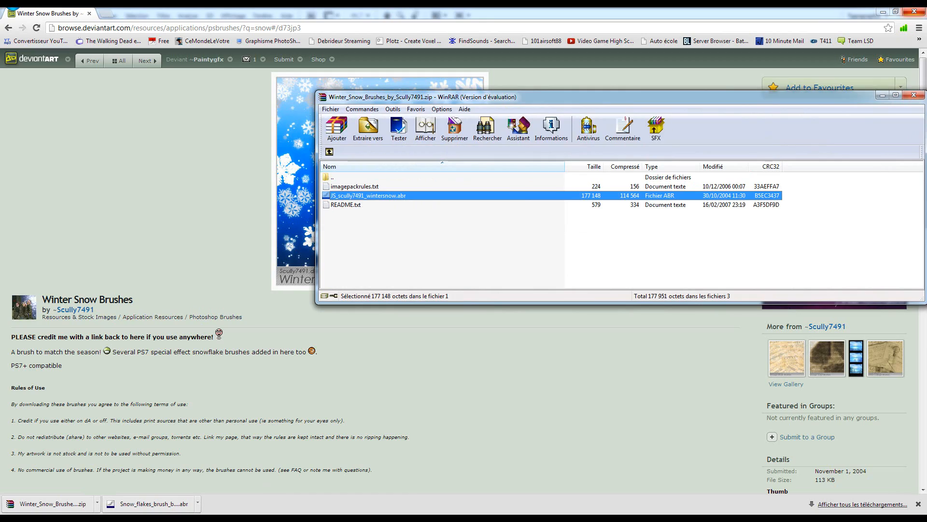
pyautogui.click(883, 11)
pyautogui.click(900, 15)
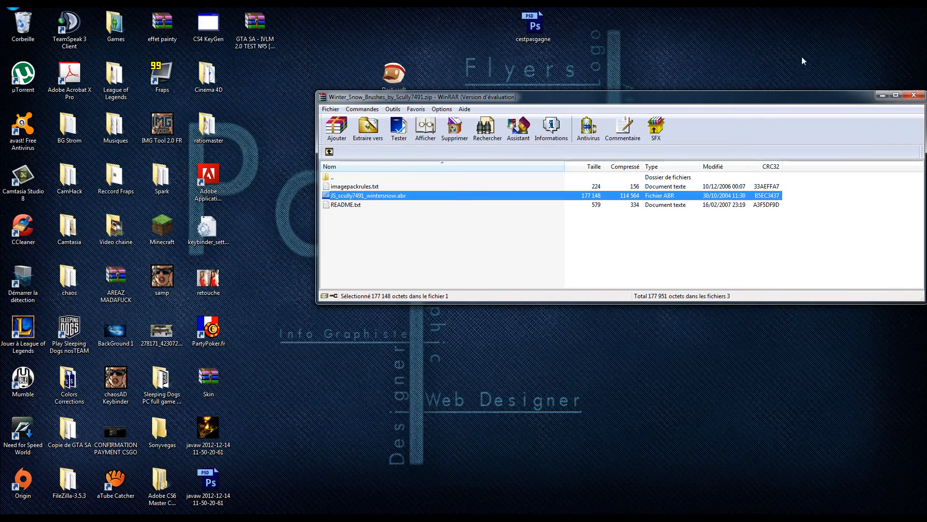
pyautogui.click(885, 97)
pyautogui.click(258, 4)
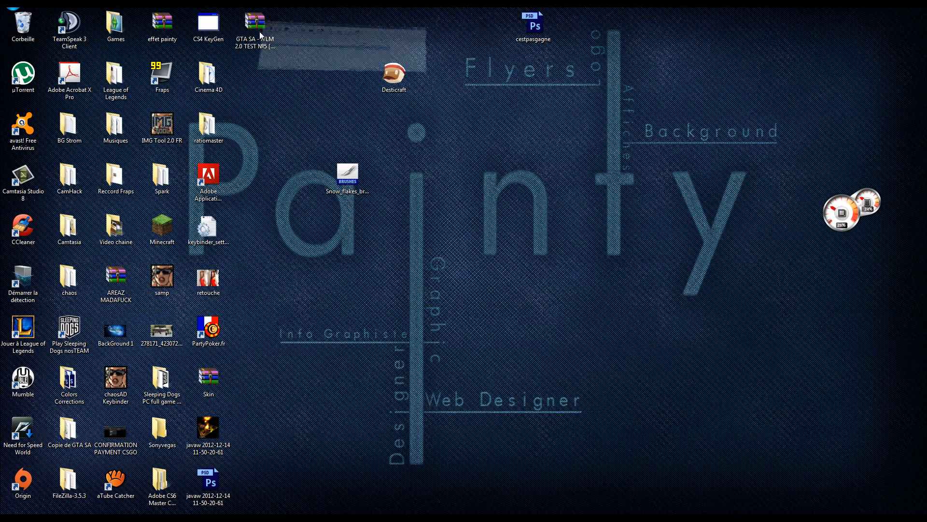
pyautogui.moveTo(357, 196); pyautogui.dragTo(389, 432)
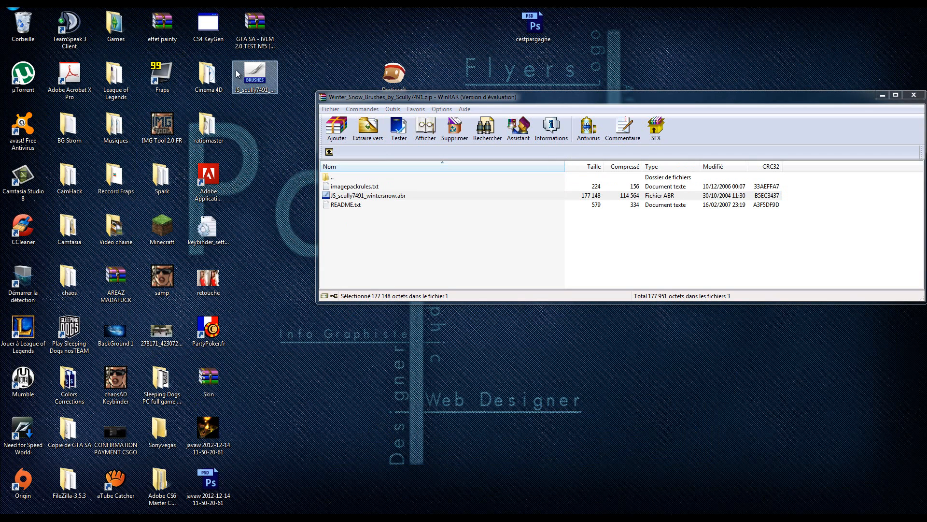
pyautogui.click(914, 95)
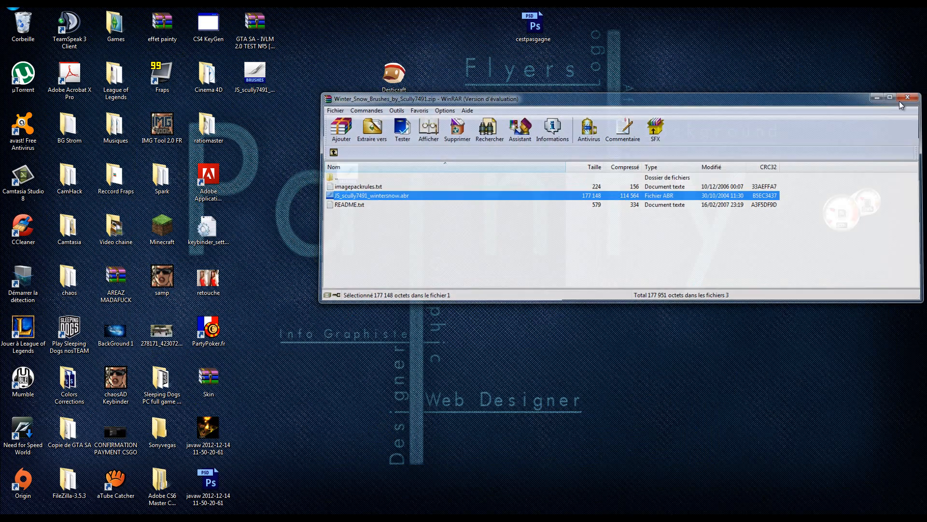
# Switch back to Photoshop and activate the Brush tool (Outil Pinceau).
pyautogui.click(117, 3)
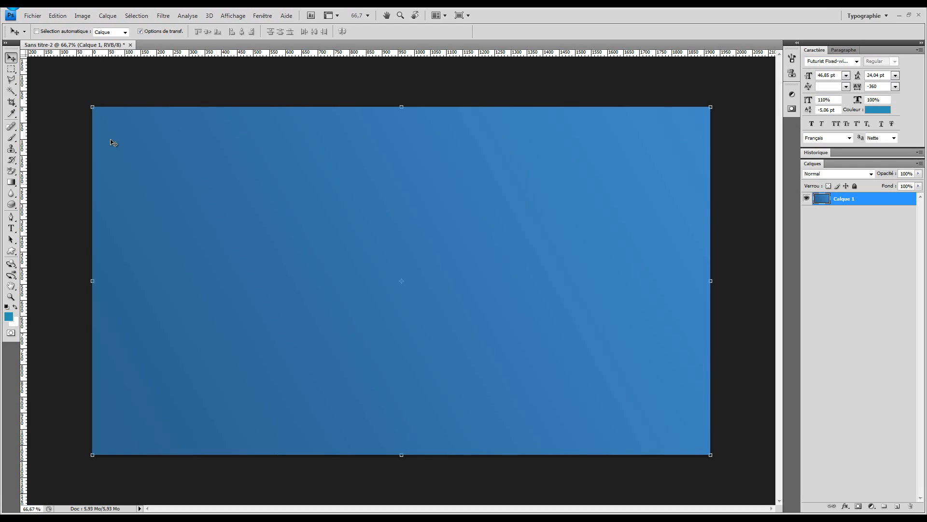
pyautogui.click(11, 139)
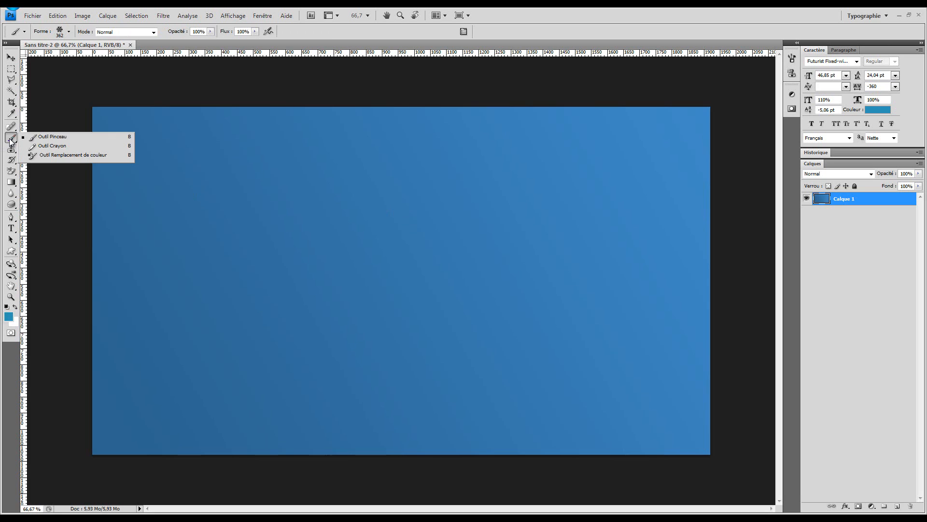
pyautogui.click(55, 140)
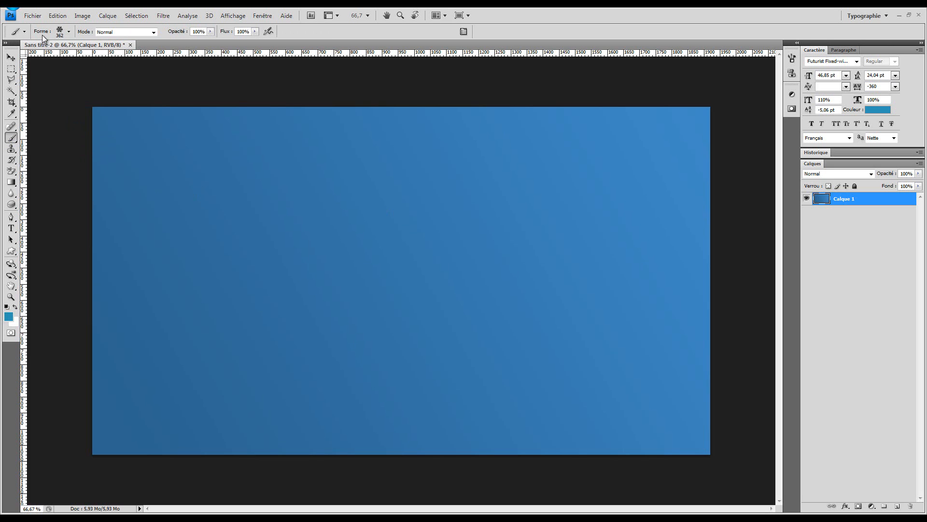
# Load the extracted wintersnow ABR brush file from the desktop into the brush presets.
pyautogui.click(70, 33)
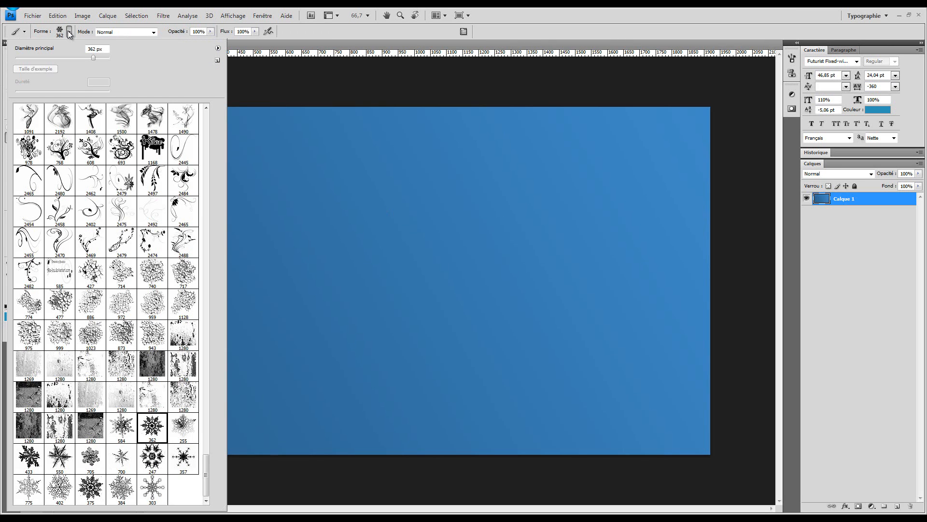
pyautogui.click(218, 49)
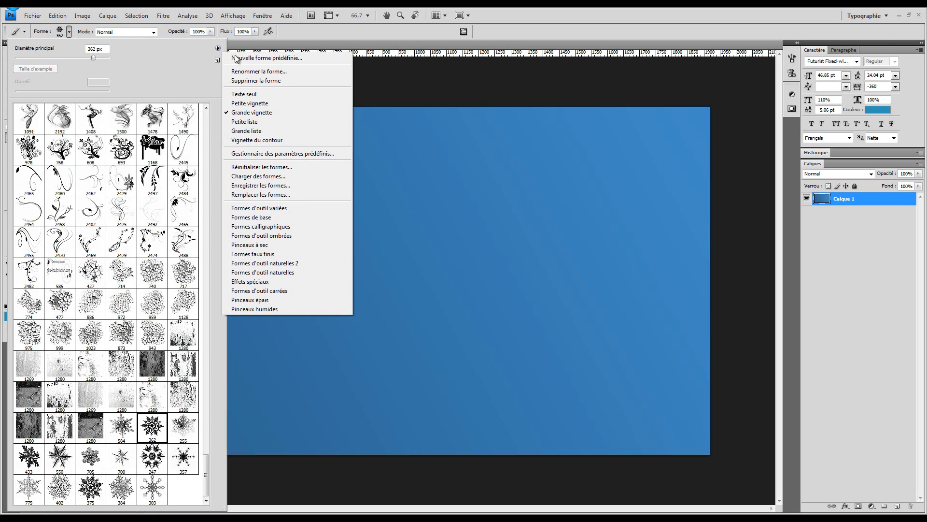
pyautogui.click(263, 177)
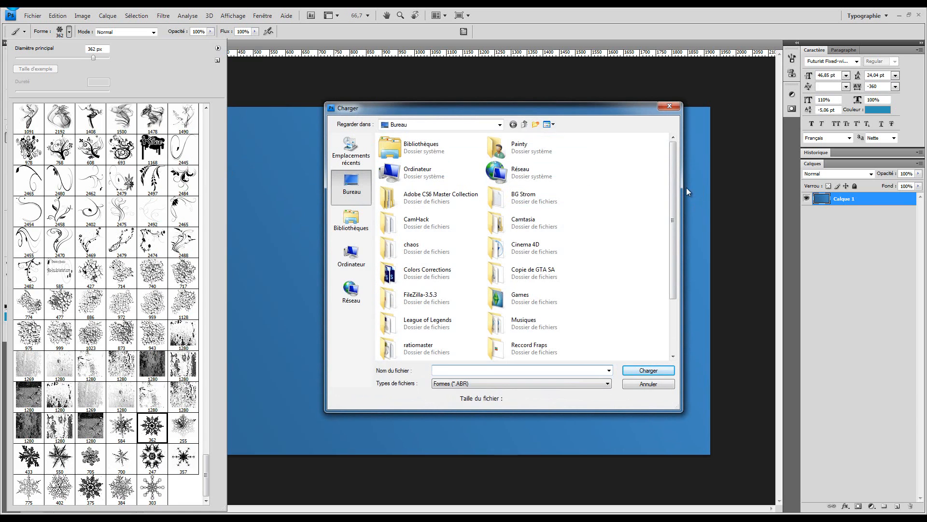
pyautogui.moveTo(674, 186)
pyautogui.mouseDown()
pyautogui.moveTo(676, 239)
pyautogui.moveTo(672, 184)
pyautogui.moveTo(662, 269)
pyautogui.mouseUp()
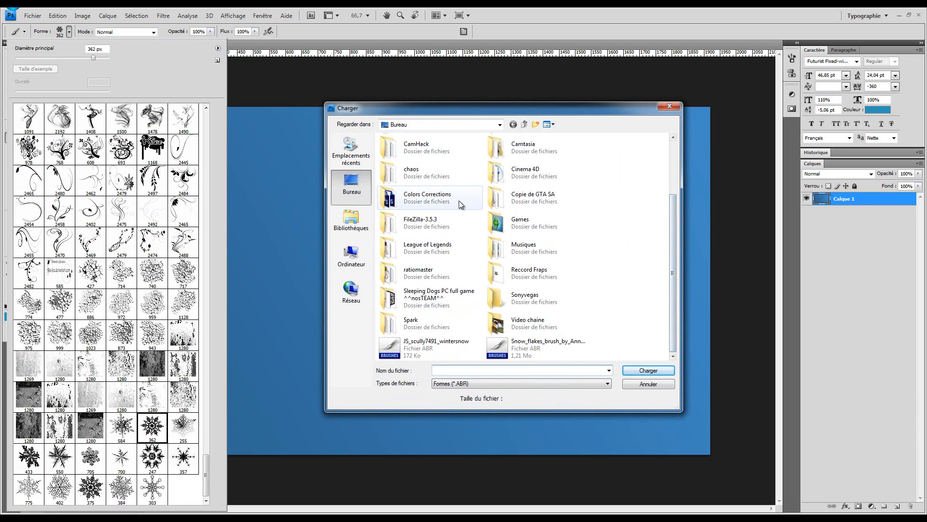
pyautogui.click(436, 354)
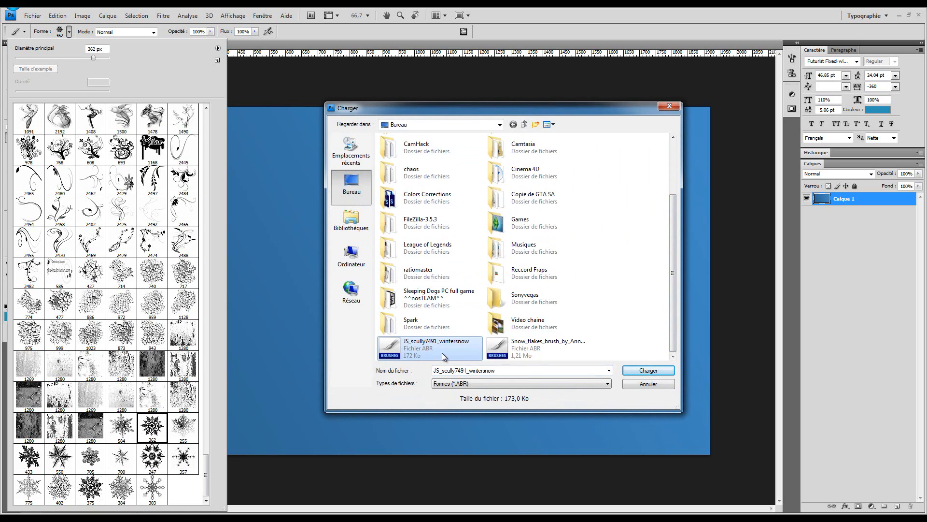
pyautogui.doubleClick(442, 353)
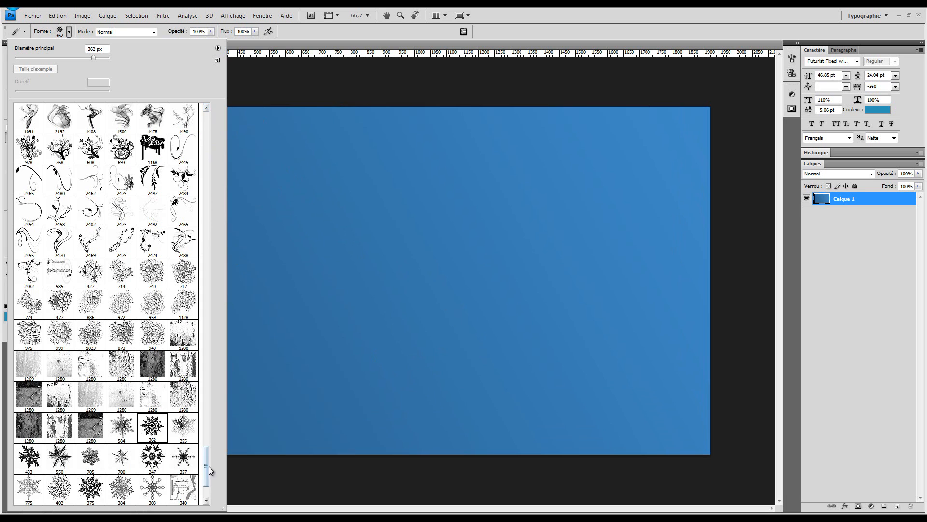
# Browse the newly loaded snow brushes at the end of the presets, sampling the 576 px, 5 px and 375 px tips.
pyautogui.moveTo(209, 466); pyautogui.dragTo(209, 503)
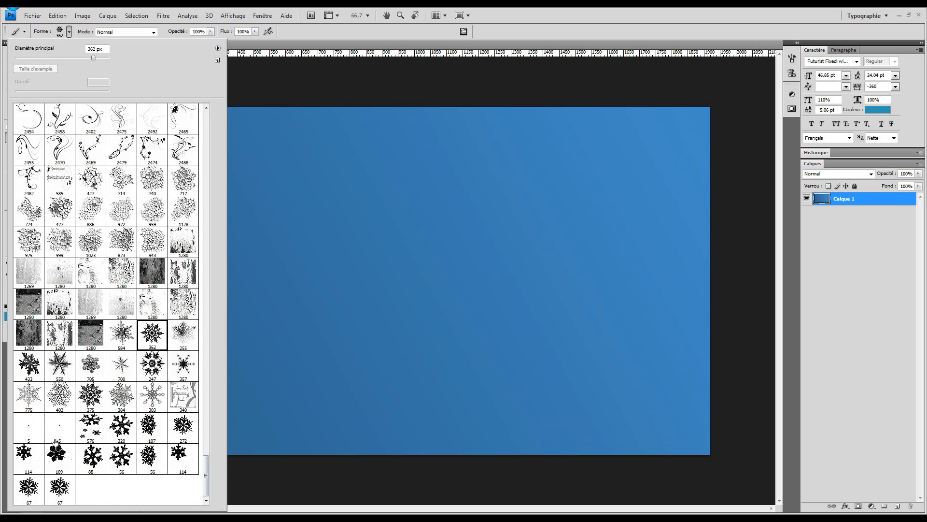
pyautogui.click(90, 427)
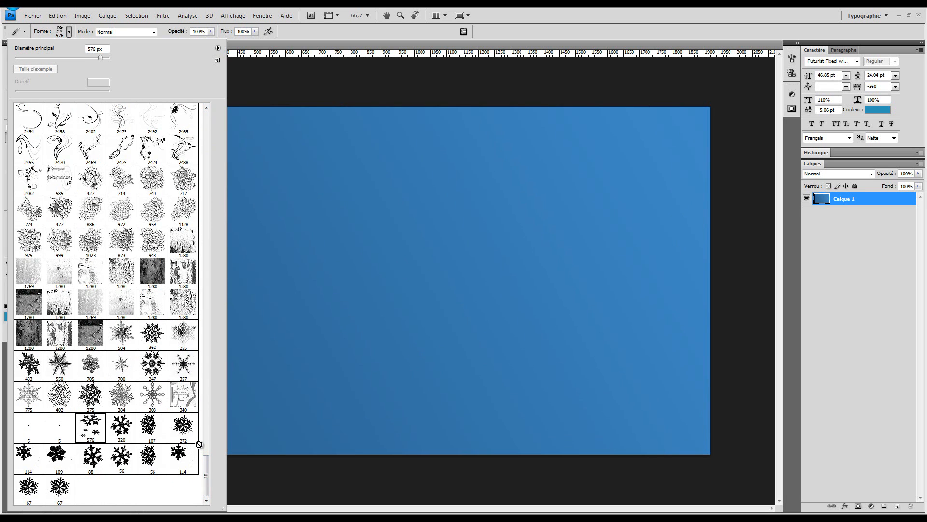
pyautogui.moveTo(210, 463)
pyautogui.mouseDown()
pyautogui.moveTo(213, 215)
pyautogui.moveTo(196, 100)
pyautogui.moveTo(208, 477)
pyautogui.mouseUp()
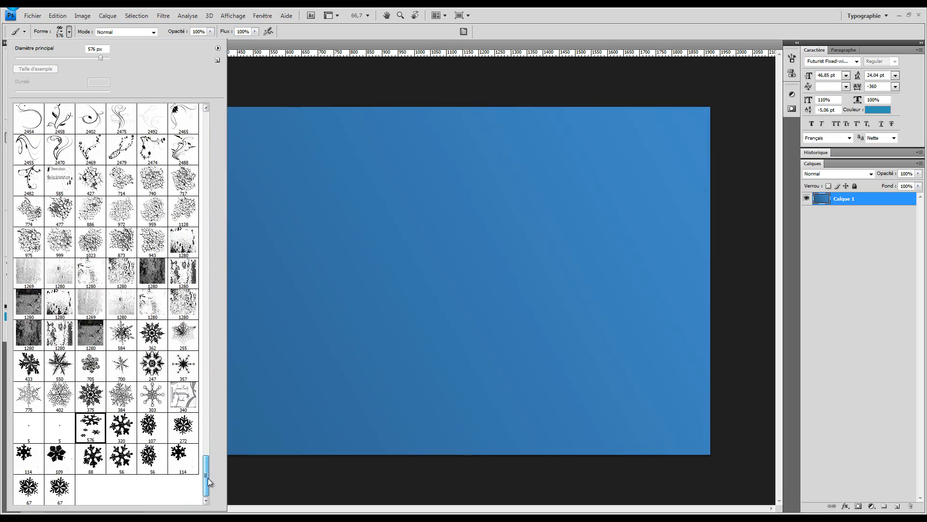
pyautogui.click(153, 396)
pyautogui.click(60, 428)
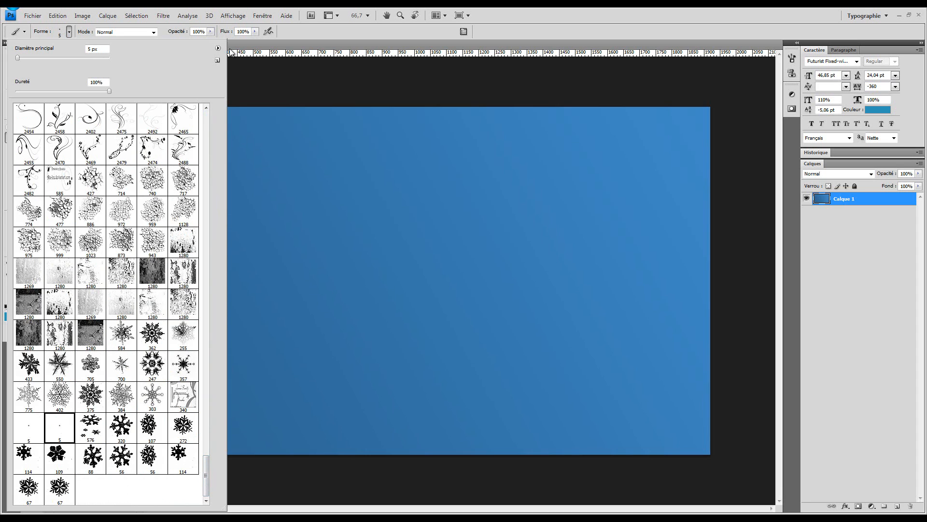
pyautogui.click(91, 396)
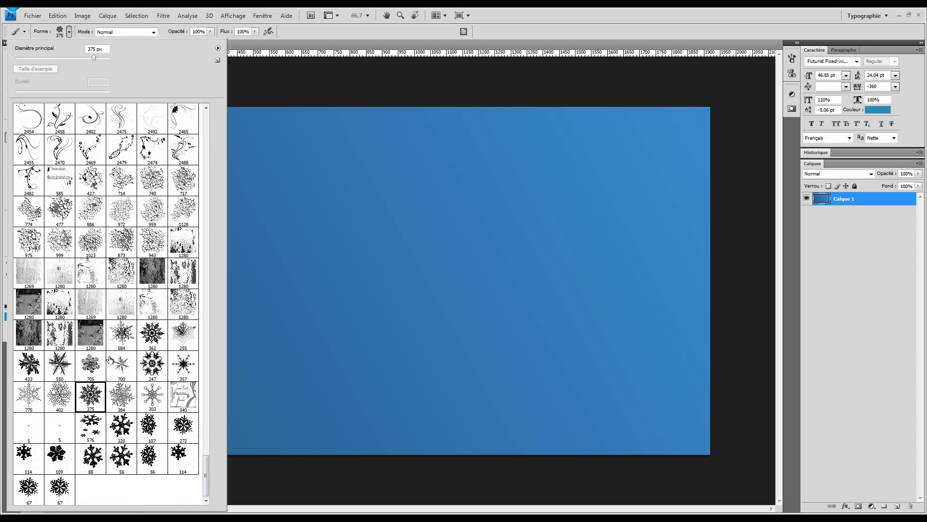
pyautogui.click(218, 48)
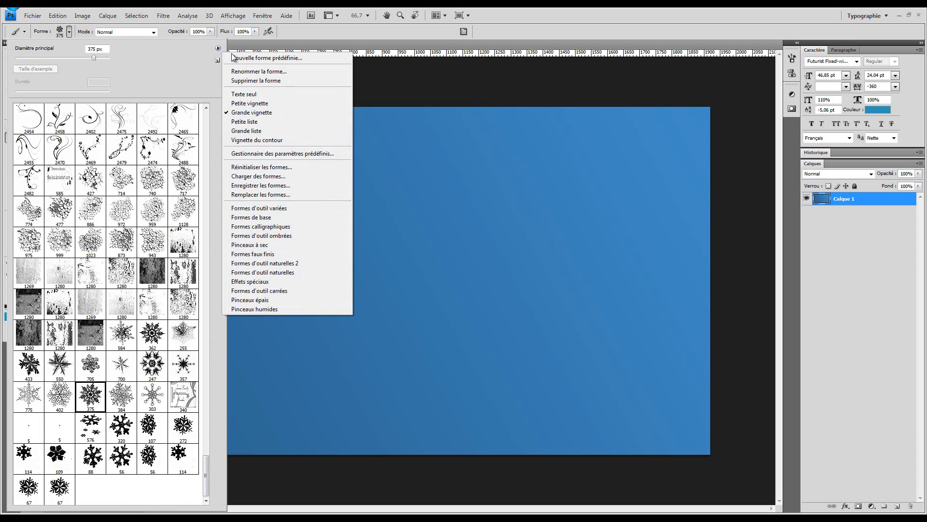
pyautogui.click(289, 193)
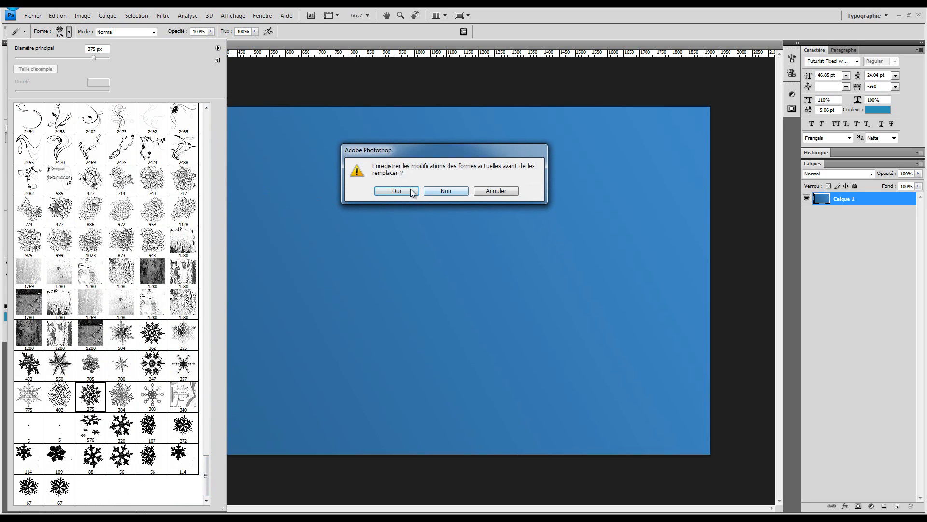
pyautogui.click(488, 190)
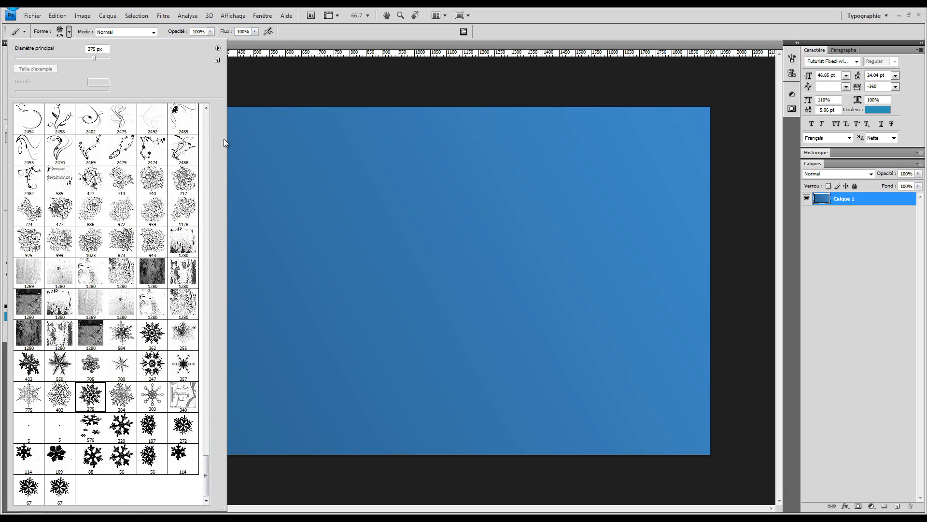
pyautogui.click(217, 49)
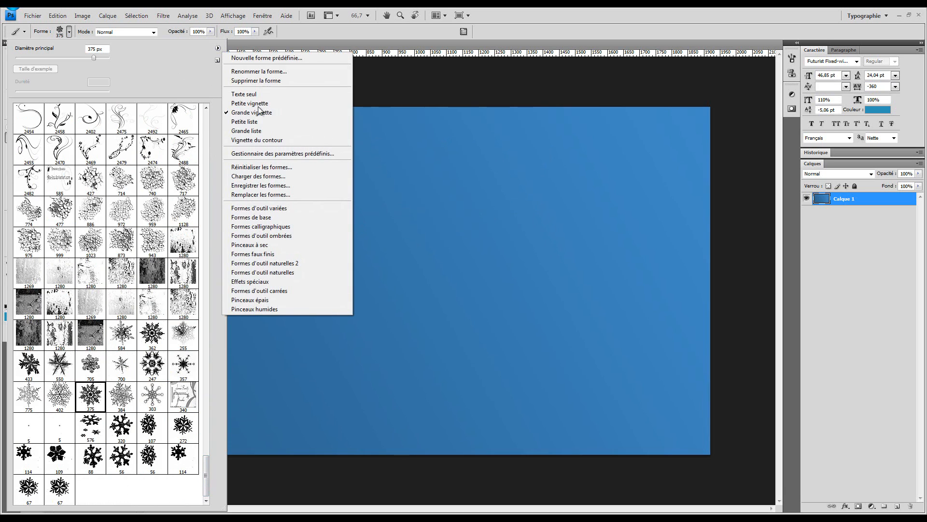
pyautogui.click(301, 167)
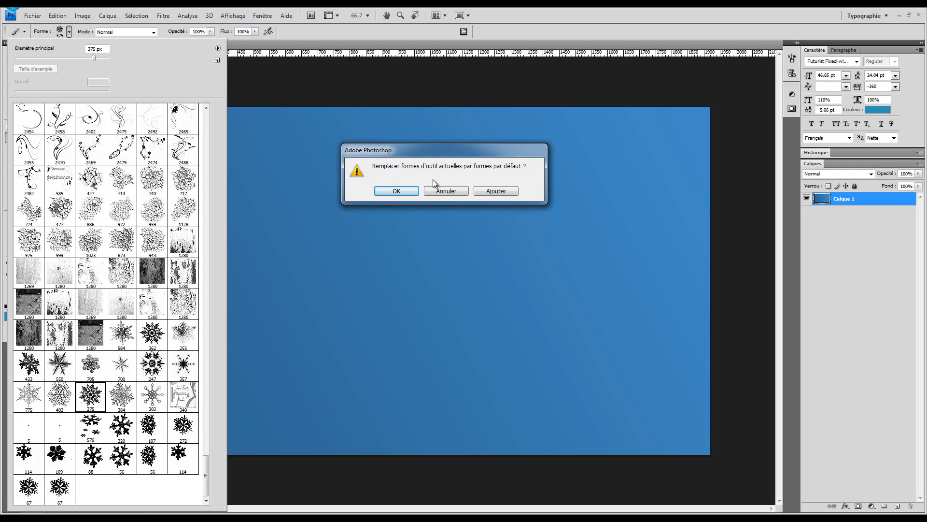
pyautogui.click(446, 191)
pyautogui.click(216, 49)
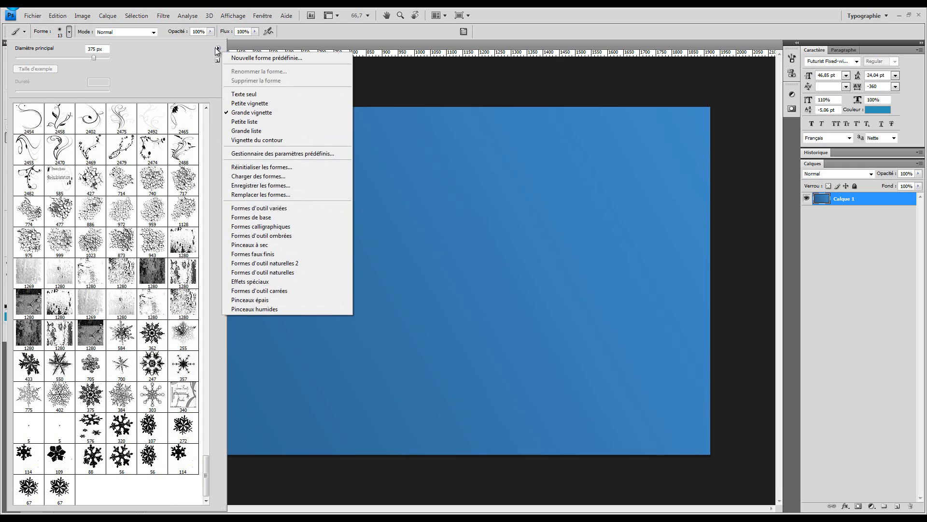
pyautogui.click(217, 50)
# Delete the second 5 px round brush from the brush presets.
pyautogui.rightClick(53, 446)
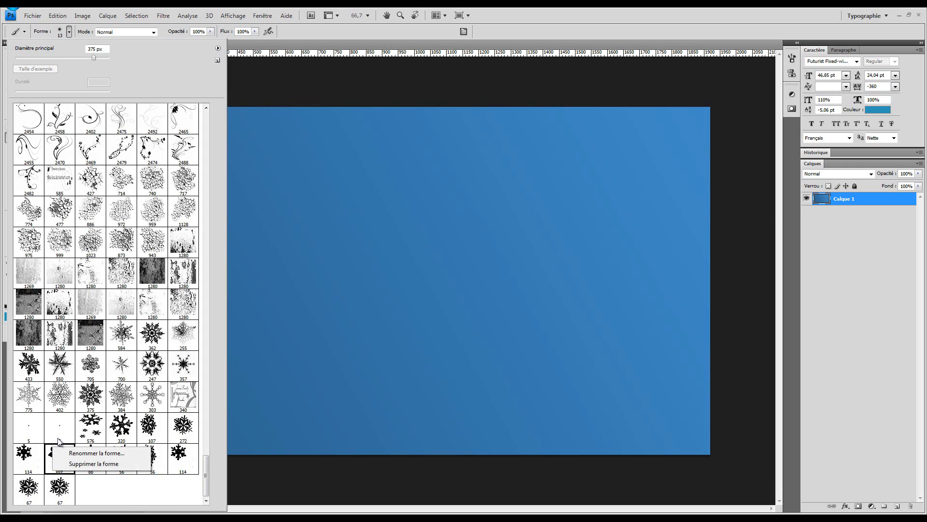
pyautogui.click(60, 431)
pyautogui.rightClick(65, 426)
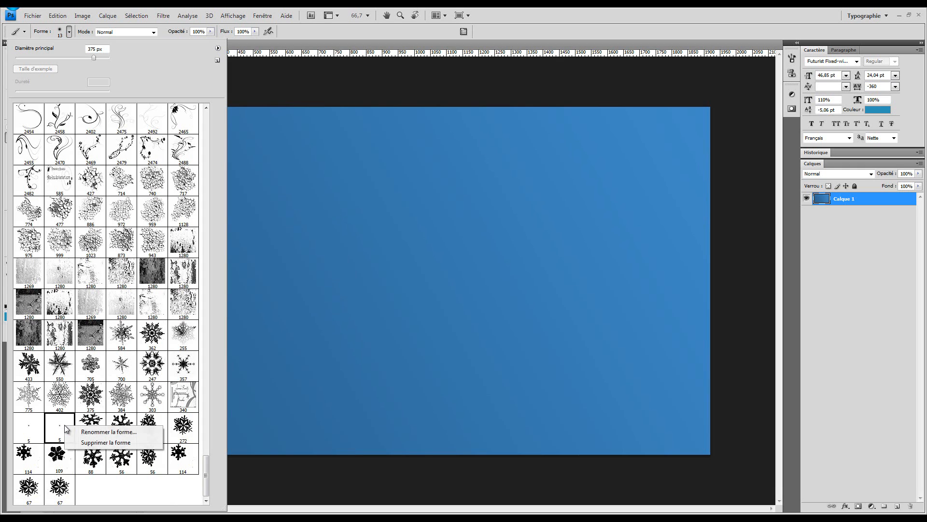
pyautogui.click(106, 443)
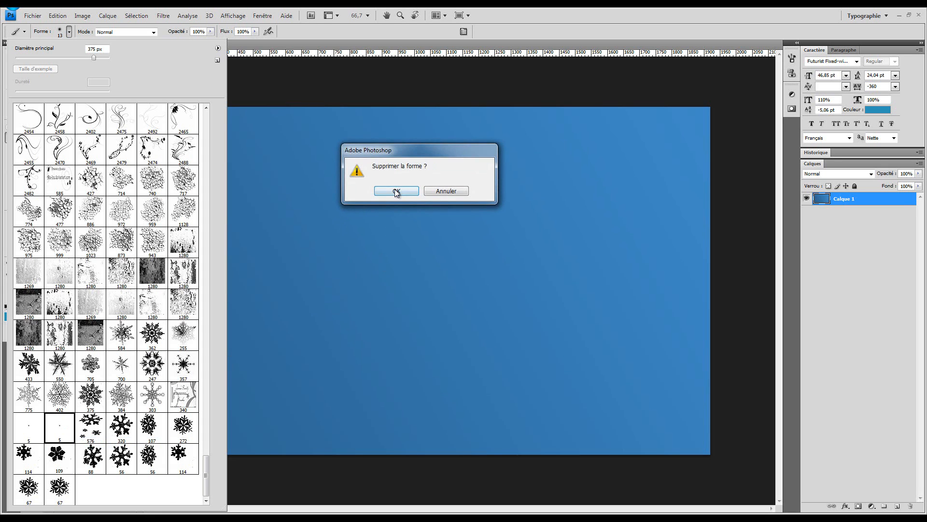
pyautogui.click(396, 191)
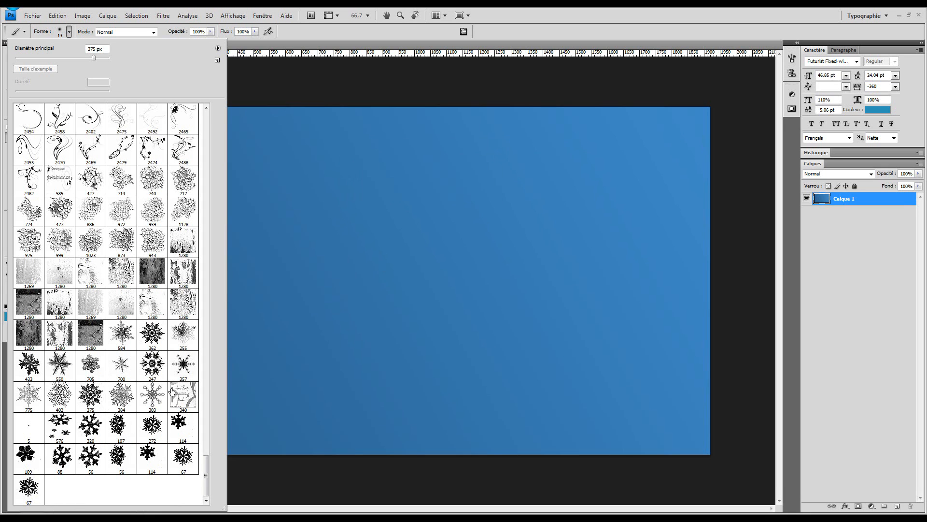
# Sample the 340 px text brush and the 320 px, 114 px and 56 px snowflake brushes in the presets.
pyautogui.click(188, 387)
pyautogui.click(218, 47)
pyautogui.click(218, 46)
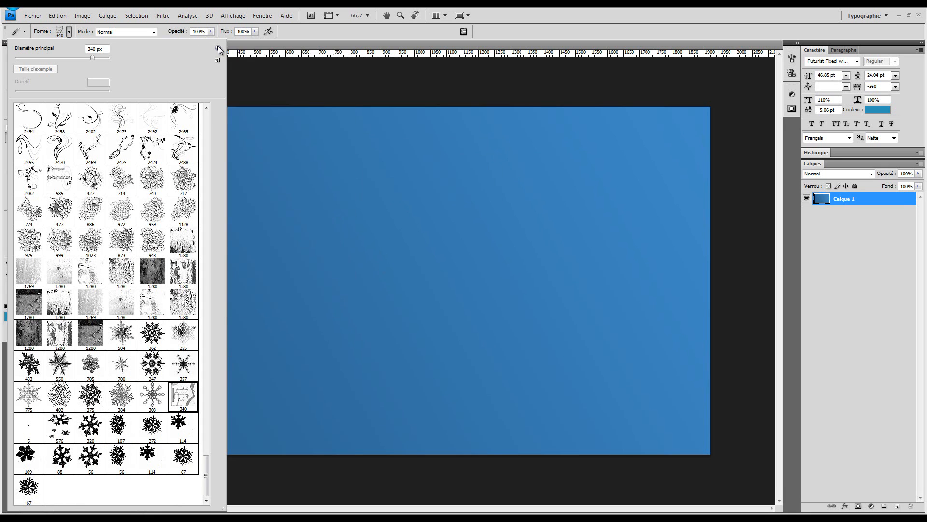
pyautogui.click(102, 437)
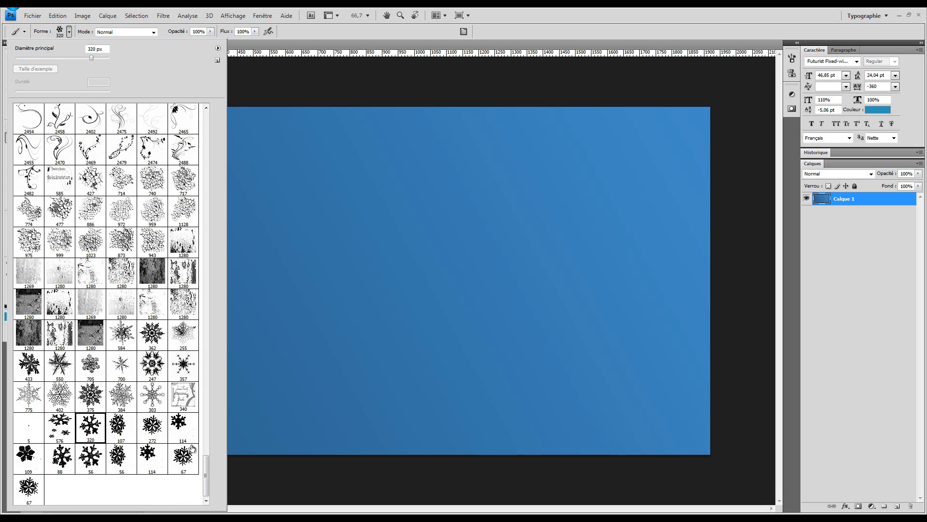
pyautogui.click(148, 460)
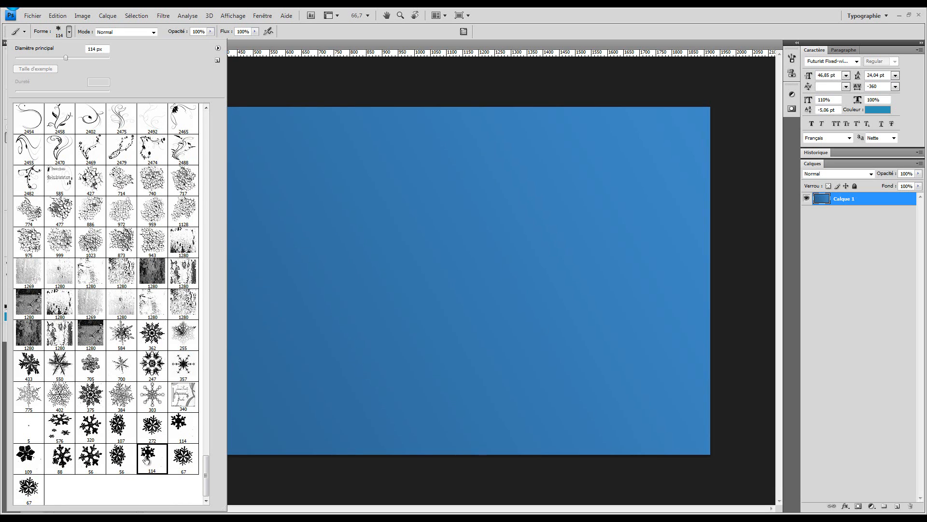
pyautogui.click(91, 456)
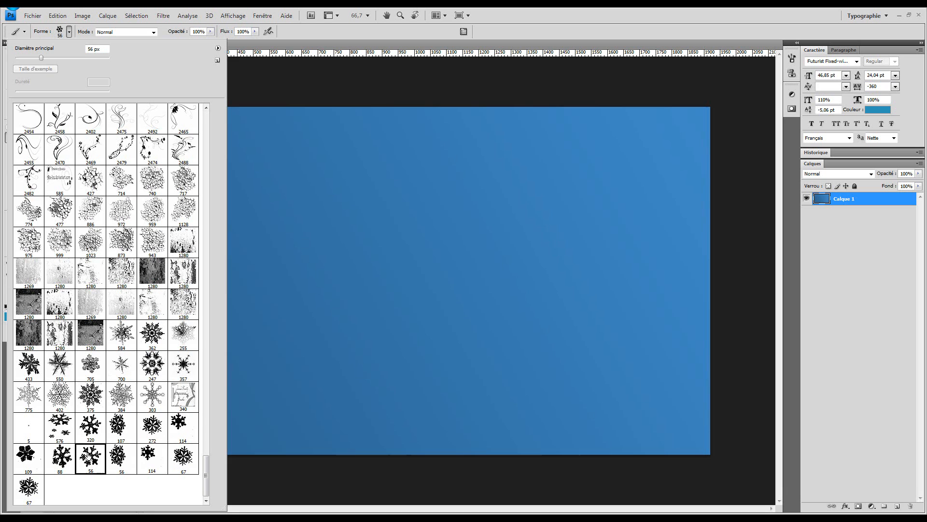
# Test the 88 px snowflake brush at a 618 px diameter with one stamp on the canvas, and undo the stamp.
pyautogui.click(59, 457)
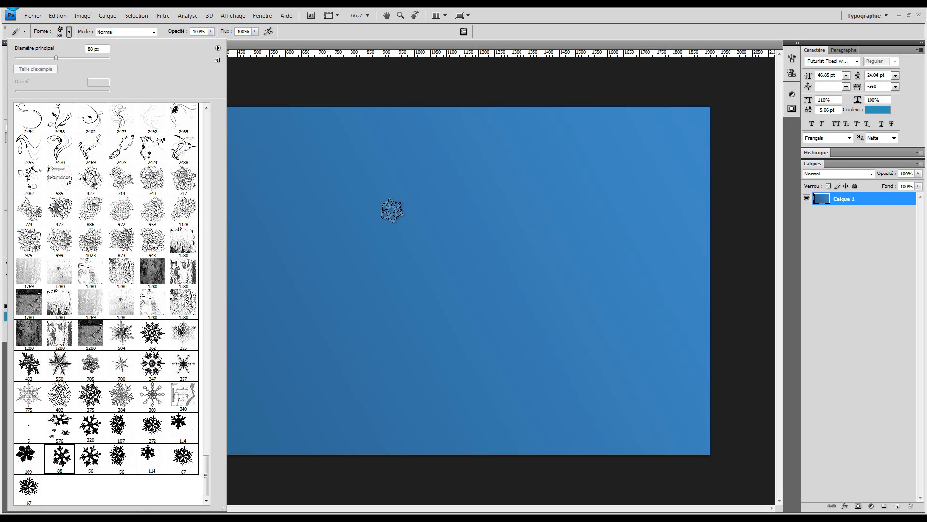
pyautogui.click(88, 58)
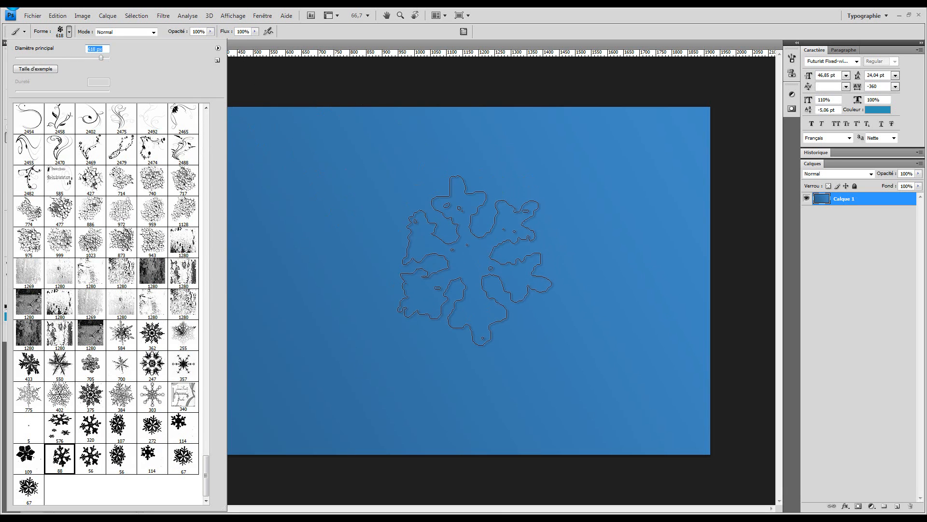
pyautogui.click(474, 261)
pyautogui.hotkey('ctrl', 'z')
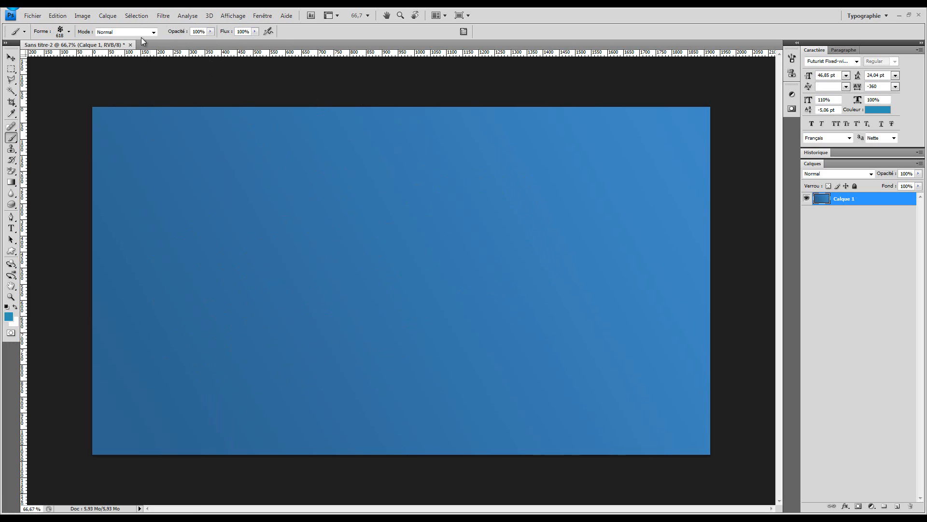
# Select the 550 px snowflake brush and test it with one stamp left of the canvas centre, undoing the stamp.
pyautogui.click(68, 31)
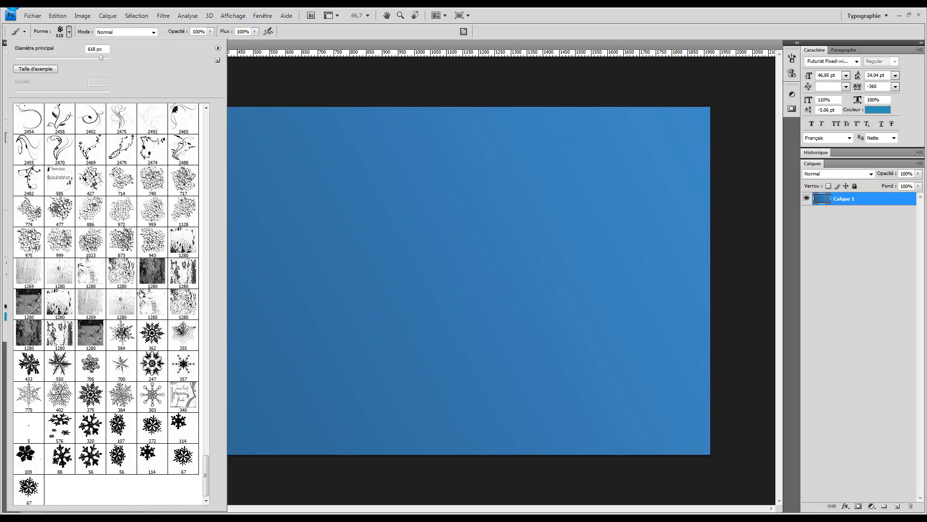
pyautogui.click(59, 365)
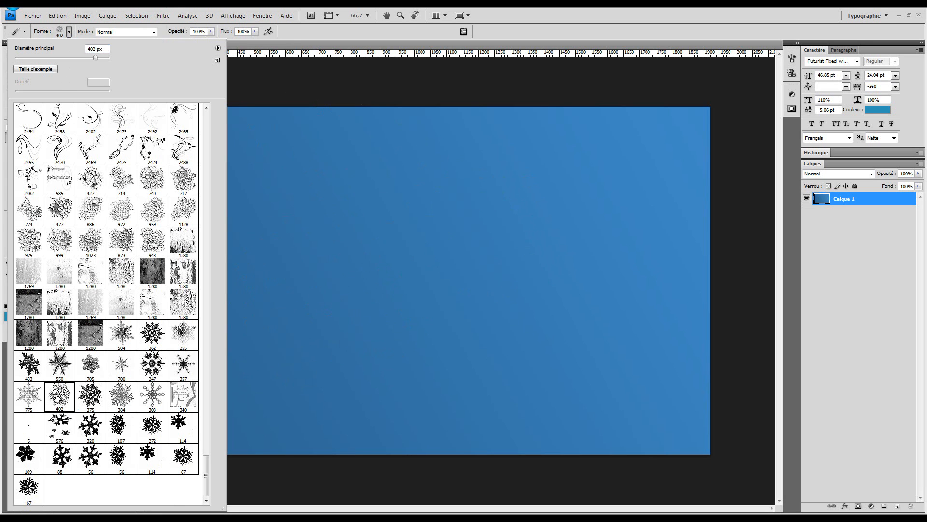
pyautogui.click(348, 237)
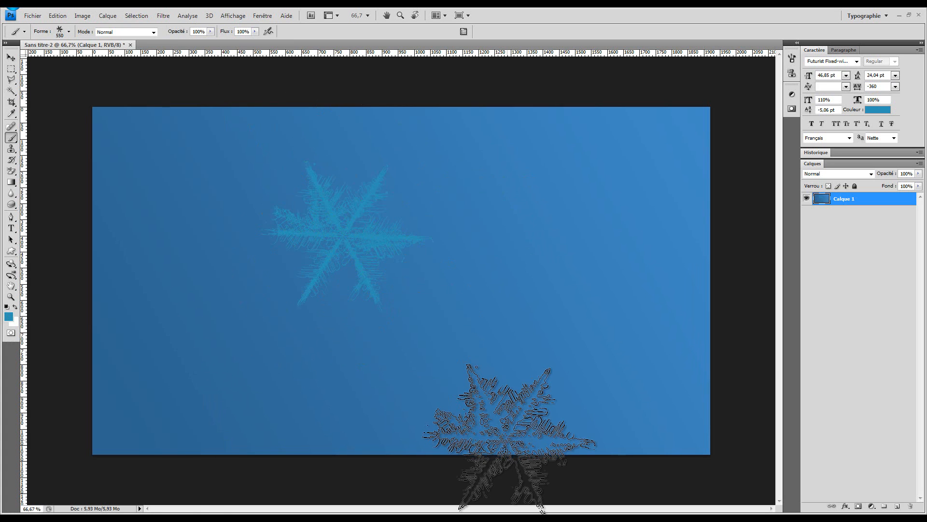
pyautogui.hotkey('ctrl', 'z')
# Reduce the snowflake brush's diameter to 197 px and test it with one stamp near the canvas centre, undoing the stamp.
pyautogui.click(68, 32)
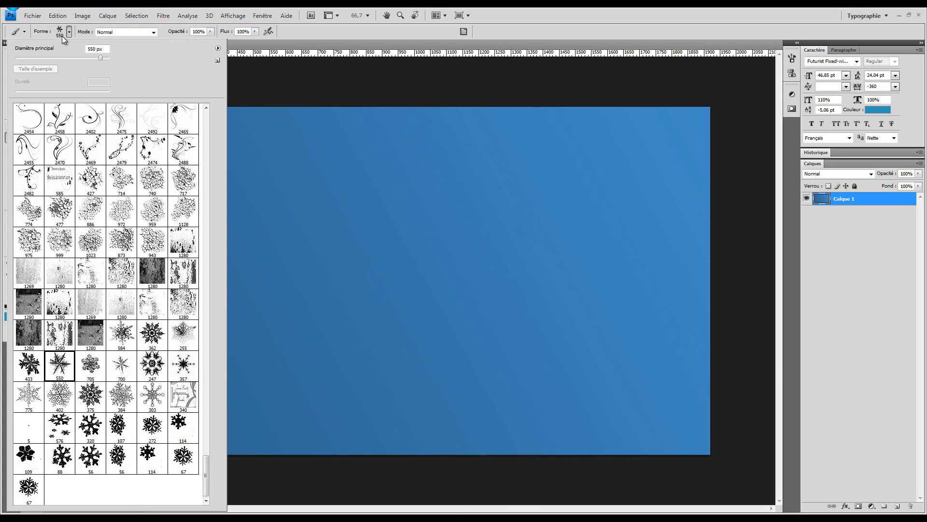
pyautogui.click(68, 31)
pyautogui.click(68, 32)
pyautogui.click(85, 58)
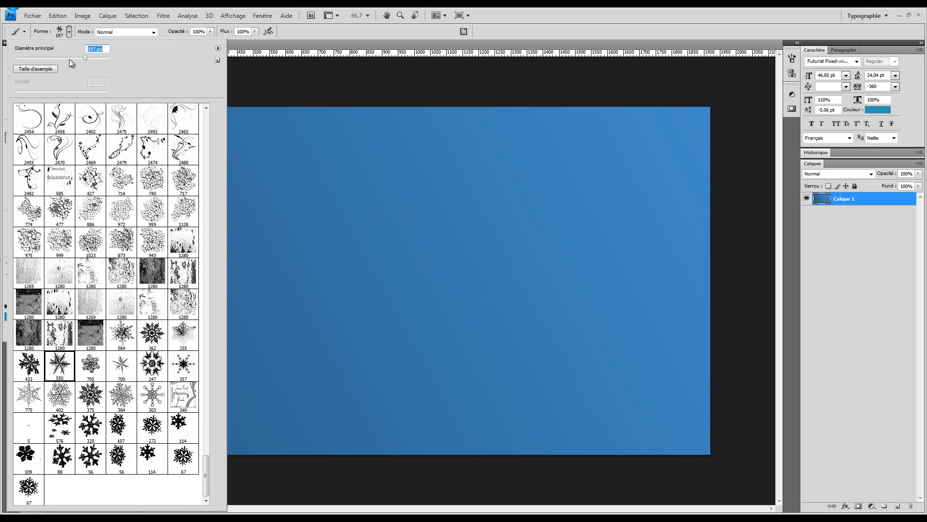
pyautogui.click(433, 250)
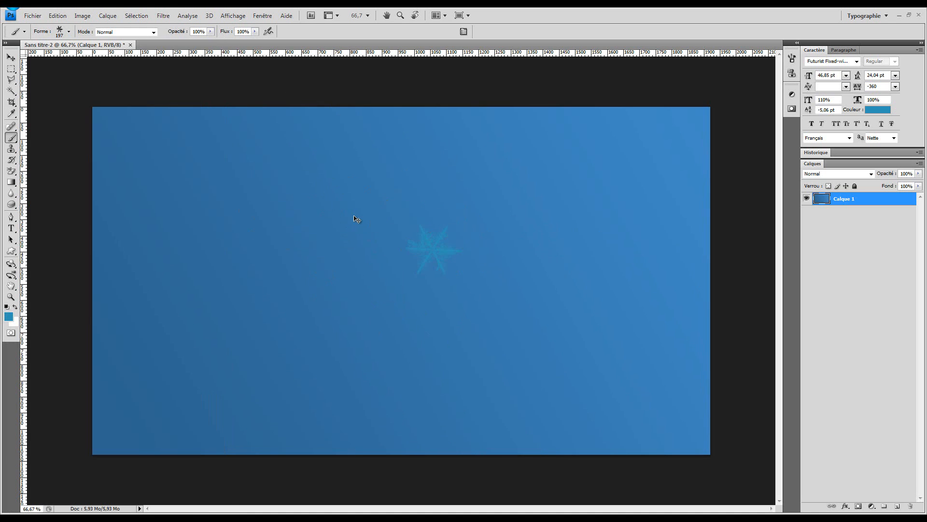
pyautogui.hotkey('ctrl', 'z')
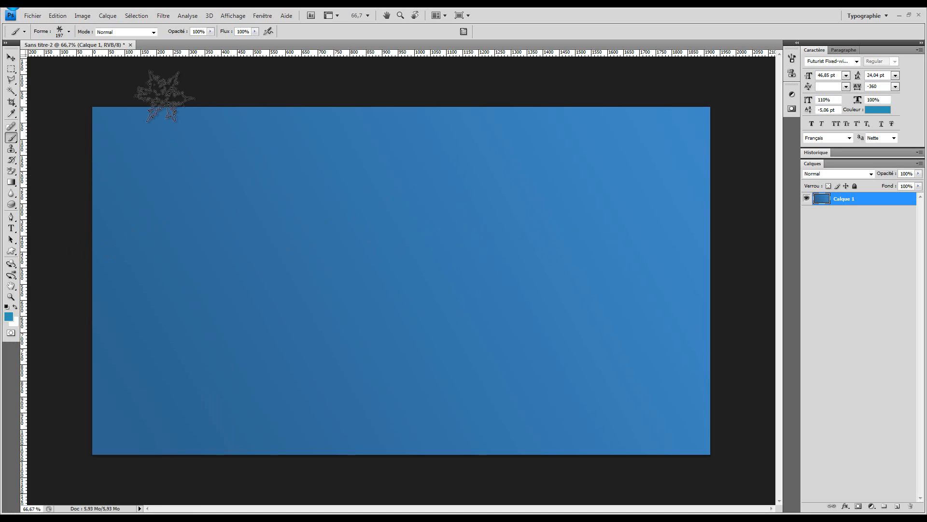
pyautogui.click(70, 31)
pyautogui.click(71, 34)
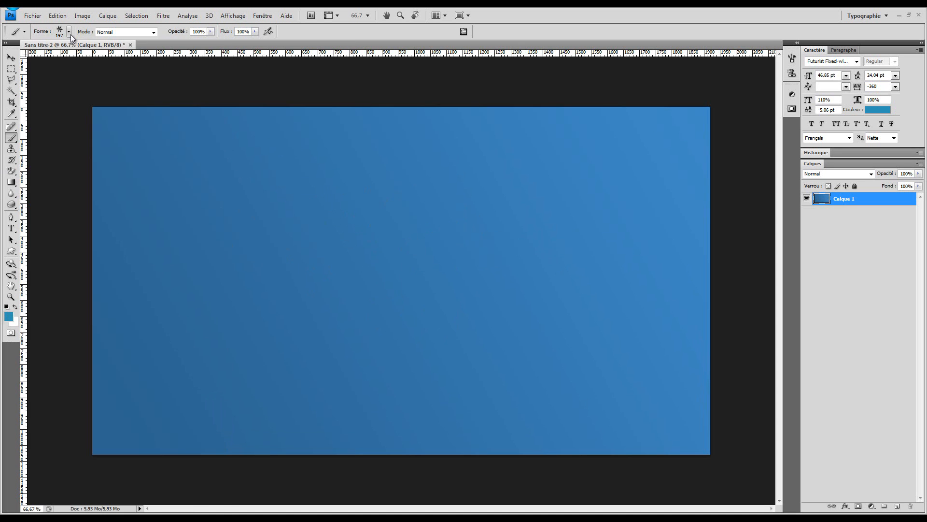
pyautogui.click(70, 34)
pyautogui.click(70, 34)
pyautogui.click(70, 34)
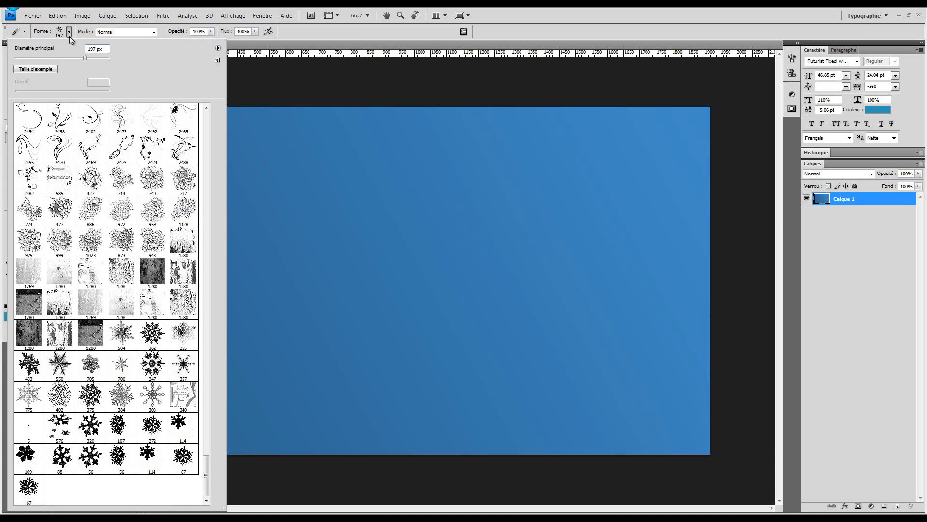
pyautogui.click(75, 32)
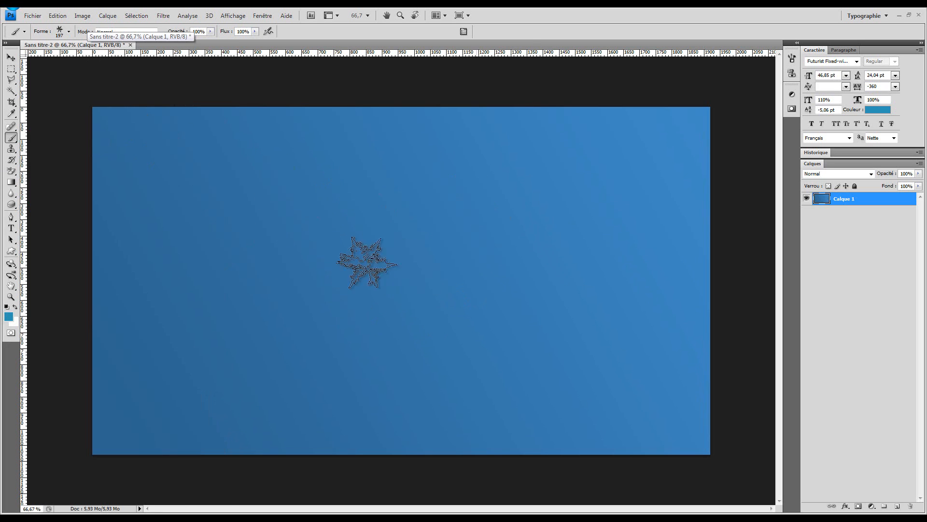
# Reduce the snowflake brush's diameter to 172 px and test it with one stamp on the canvas, undoing the stamp.
pyautogui.rightClick(308, 203)
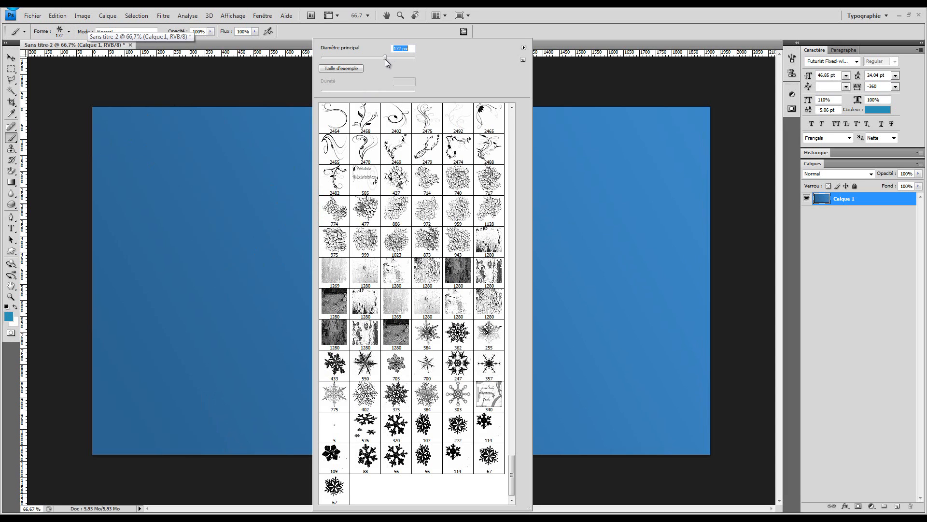
pyautogui.click(230, 159)
pyautogui.hotkey('ctrl', 'z')
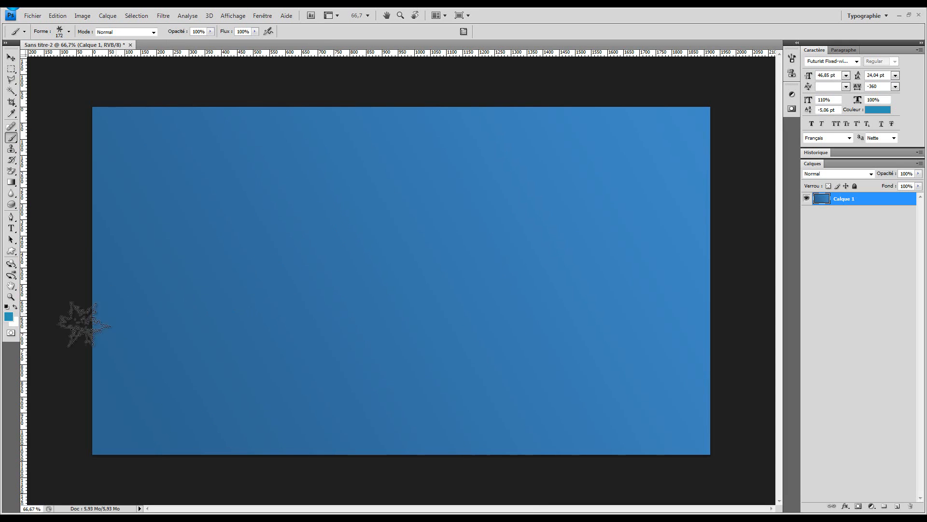
# Set the foreground colour to the light blue c7f2ff in the colour picker instead of the colour libraries.
pyautogui.click(8, 316)
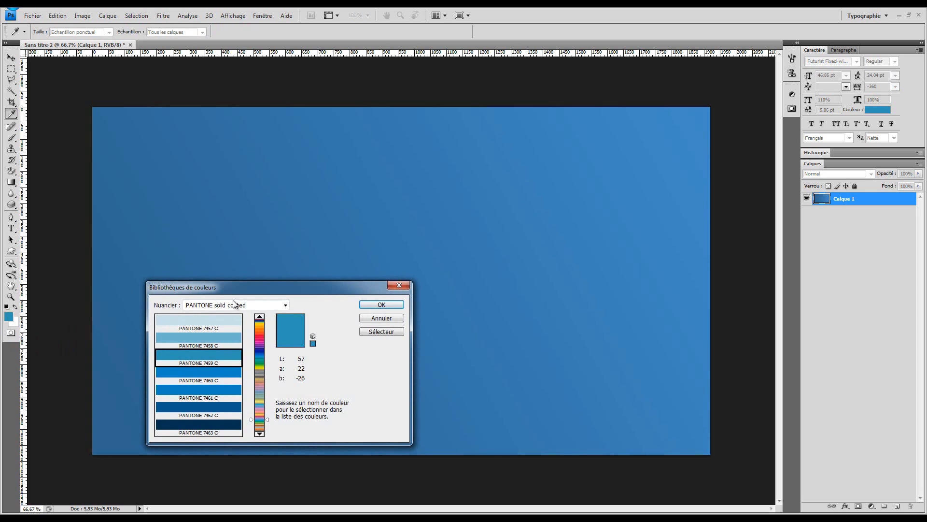
pyautogui.click(284, 305)
pyautogui.click(277, 305)
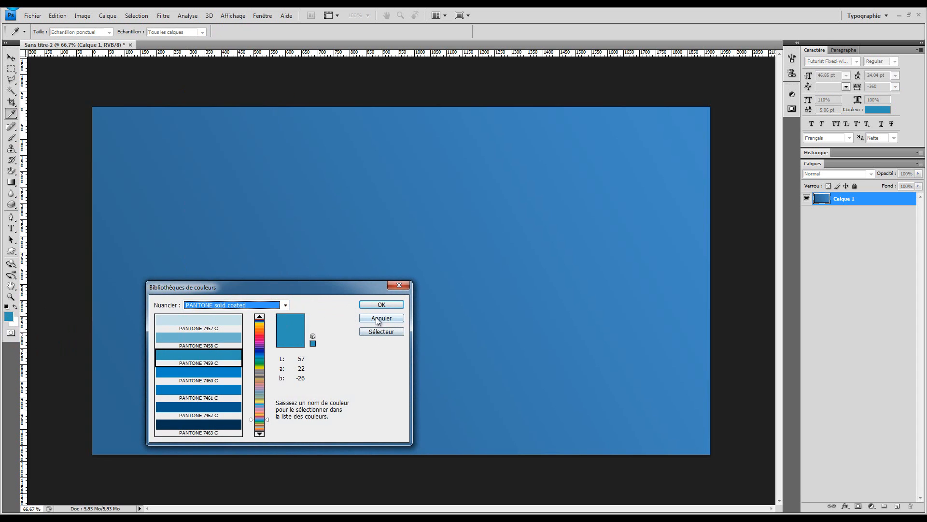
pyautogui.click(375, 333)
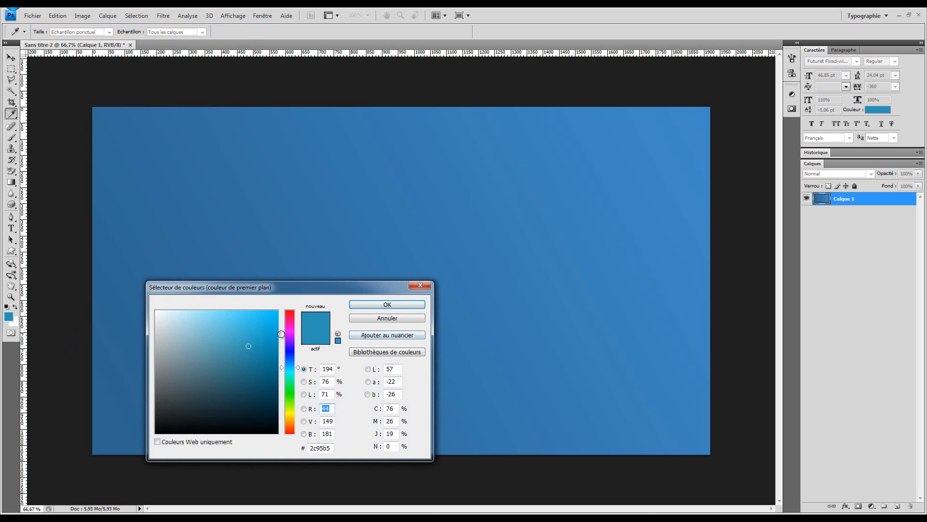
pyautogui.moveTo(177, 320)
pyautogui.mouseDown()
pyautogui.moveTo(189, 317)
pyautogui.moveTo(183, 308)
pyautogui.mouseUp()
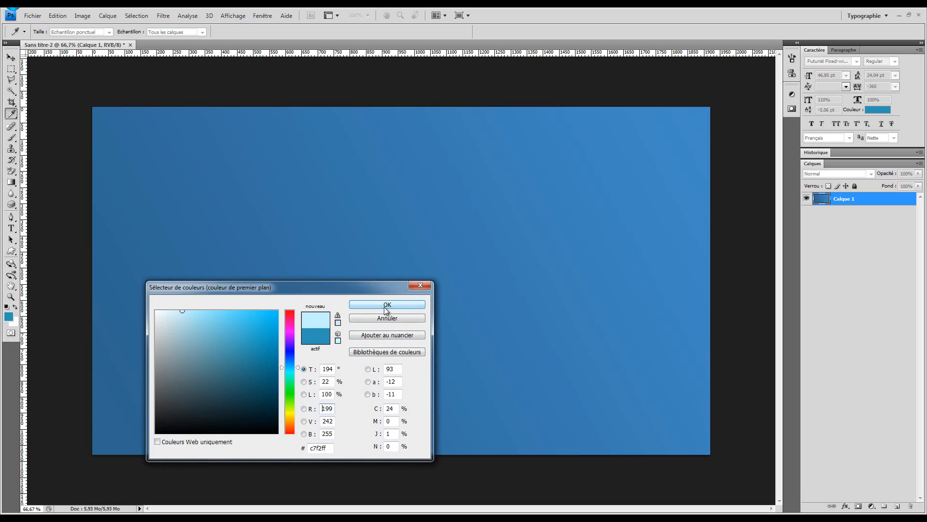
pyautogui.click(386, 304)
# Test the light blue snowflake with one Brush stamp near the canvas centre and undo the stamp.
pyautogui.press('b')
pyautogui.click(372, 261)
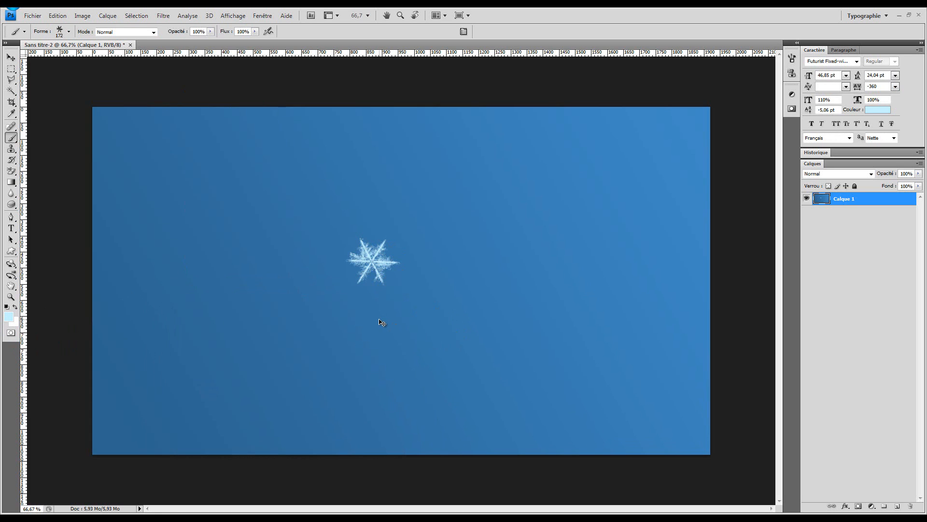
pyautogui.hotkey('ctrl', 'z')
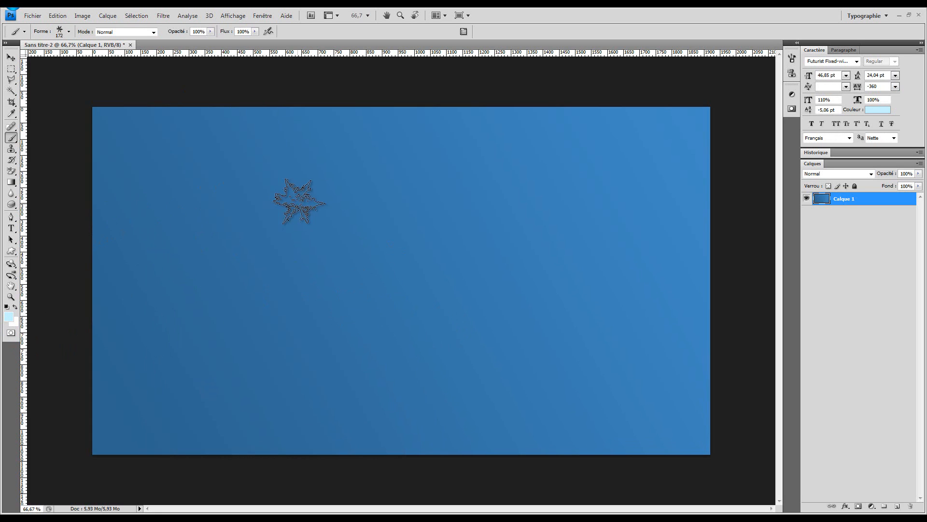
# Stamp six light blue snowflakes across the upper half of the background layer, and undo all six stamps.
pyautogui.click(271, 169)
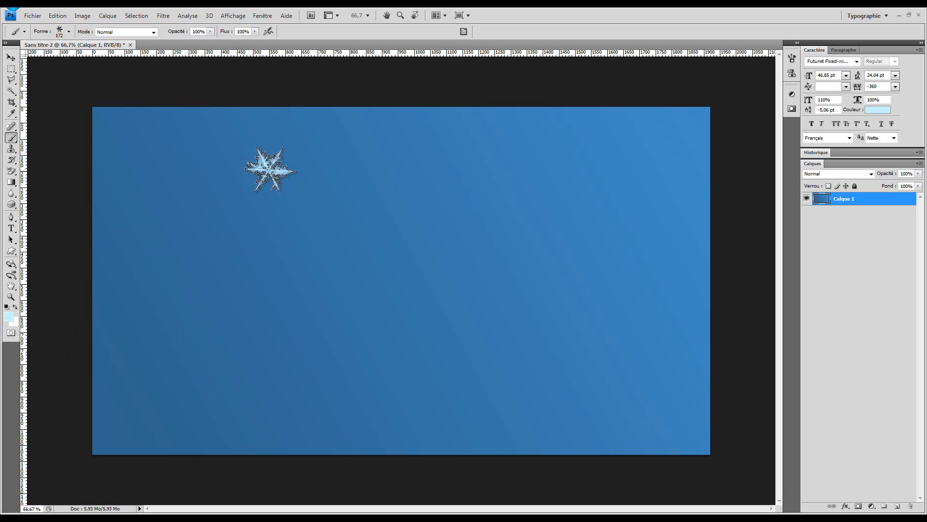
pyautogui.click(414, 118)
pyautogui.click(372, 226)
pyautogui.click(532, 254)
pyautogui.click(544, 182)
pyautogui.click(626, 136)
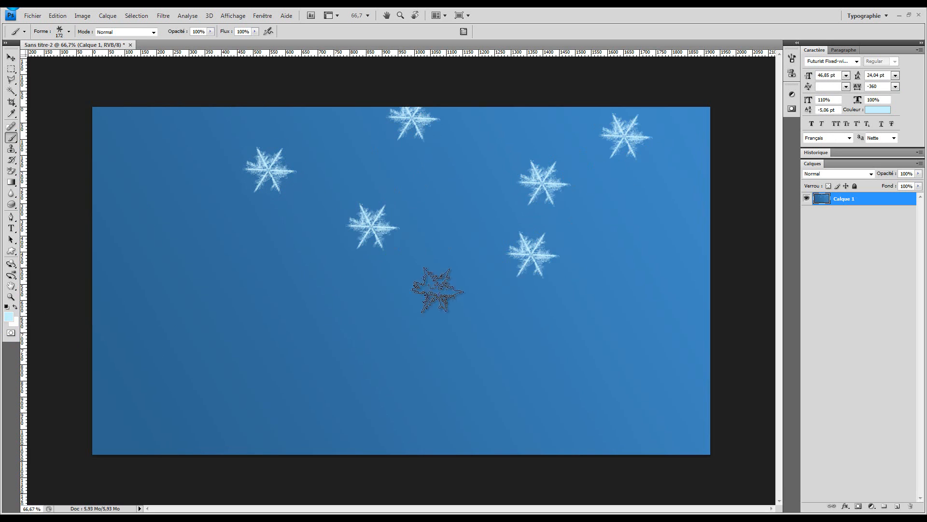
pyautogui.hotkey('ctrl', 'alt', 'z')
pyautogui.hotkey('ctrl', 'alt', 'z')
pyautogui.hotkey('ctrl', 'alt', 'z')
pyautogui.hotkey('ctrl', 'alt', 'z')
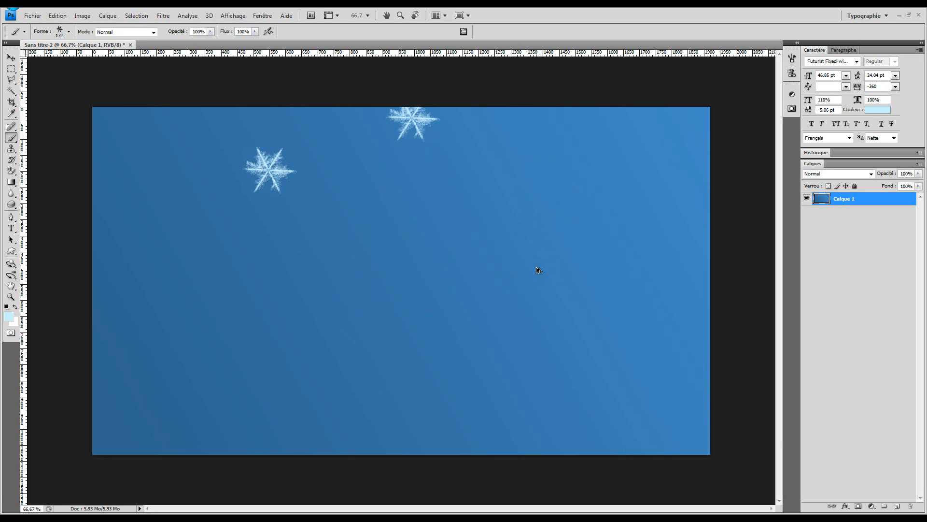
pyautogui.hotkey('ctrl', 'alt', 'z')
pyautogui.hotkey('ctrl', 'alt', 'z')
# Add a new layer above the background and stamp six 172 px snowflakes over the canvas's left and centre areas.
pyautogui.click(897, 506)
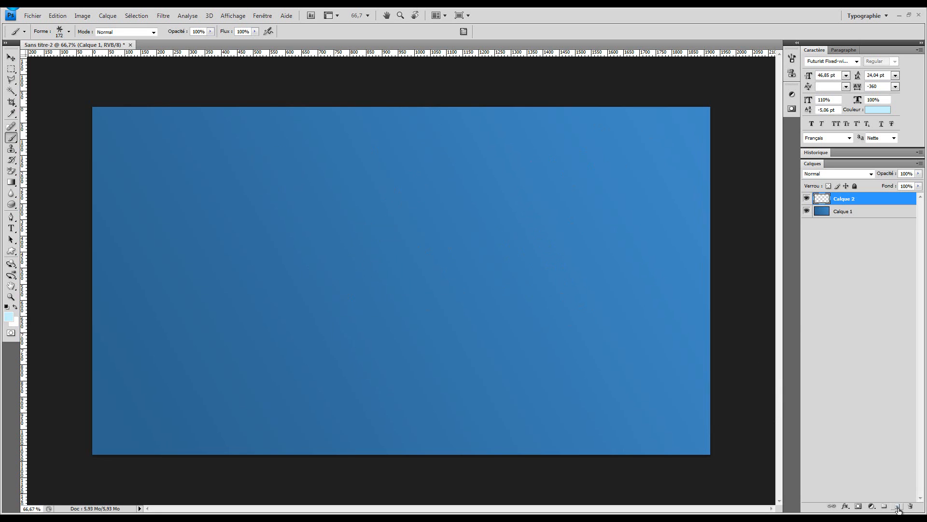
pyautogui.click(415, 211)
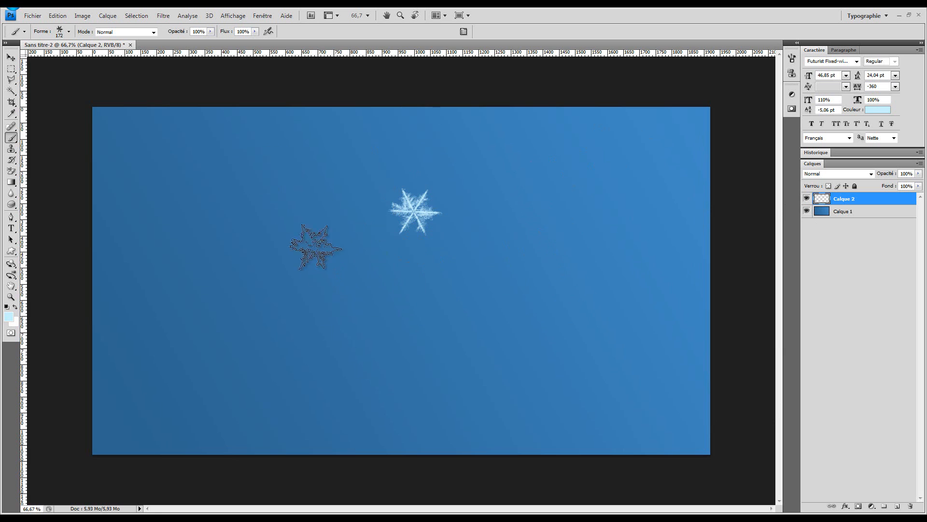
pyautogui.click(263, 200)
pyautogui.click(239, 321)
pyautogui.click(358, 259)
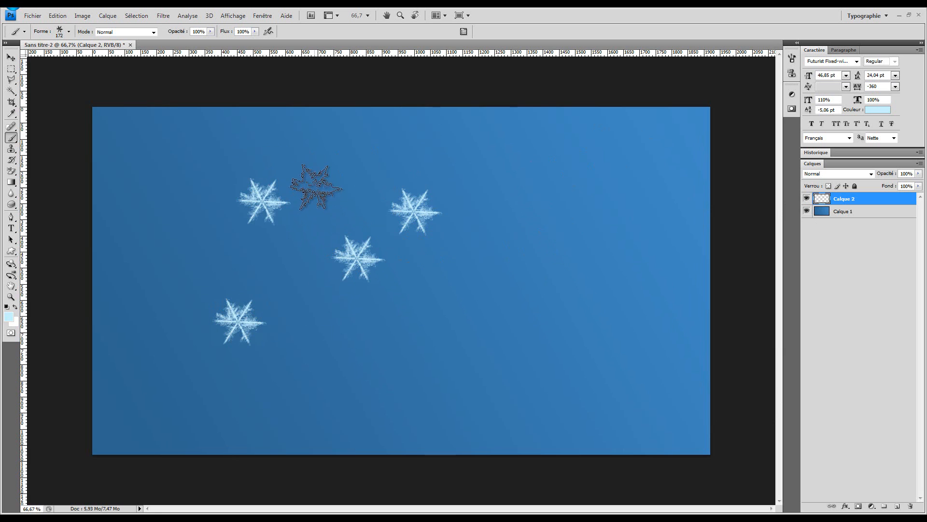
pyautogui.click(314, 187)
pyautogui.click(397, 151)
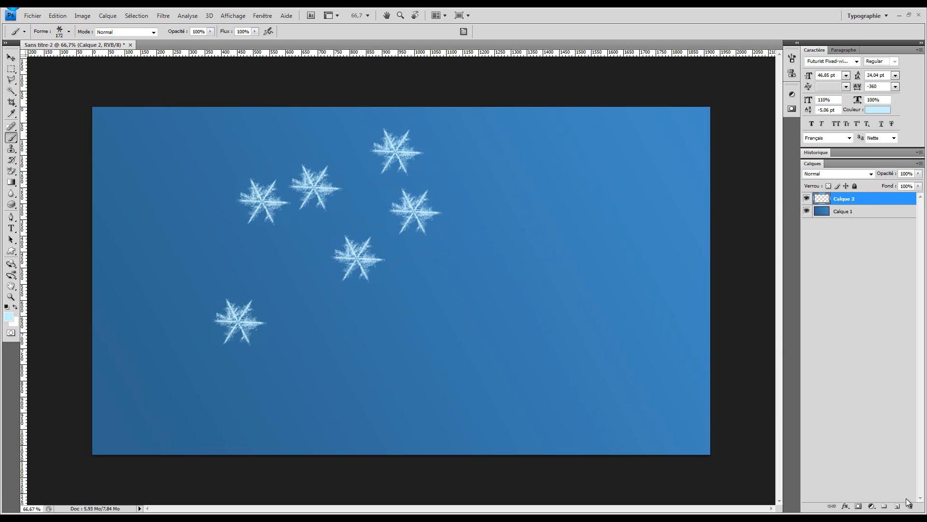
# Add another layer and stamp six snowflakes on it with the 402 px snowflake brush reduced to 226 px.
pyautogui.click(897, 507)
pyautogui.rightClick(482, 167)
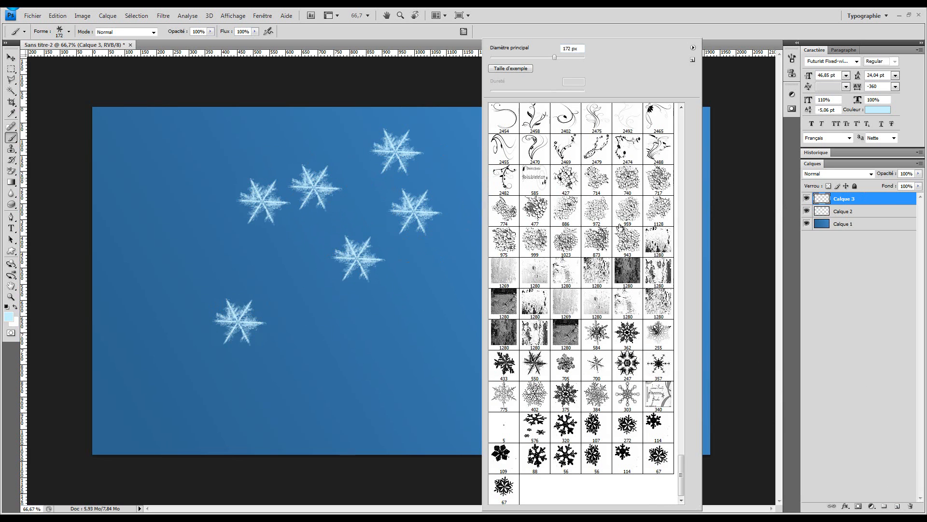
pyautogui.click(543, 399)
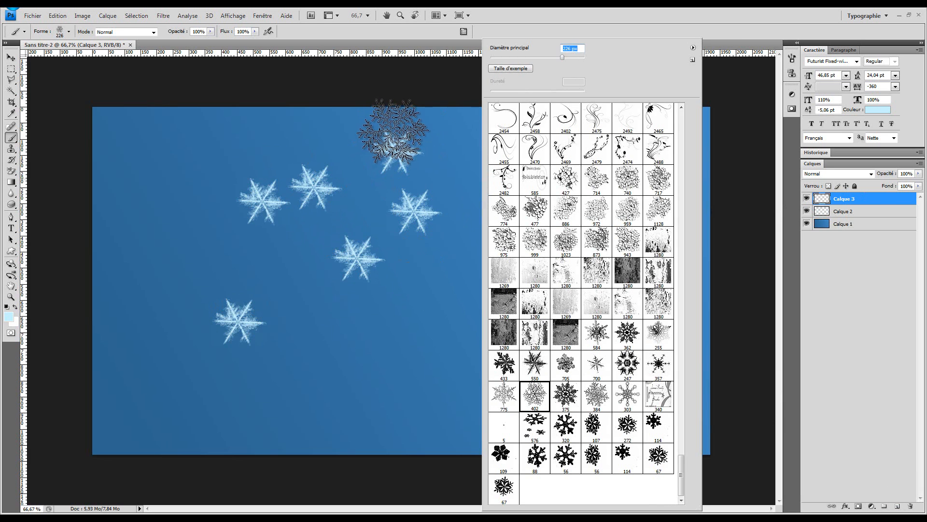
pyautogui.click(411, 364)
pyautogui.click(556, 280)
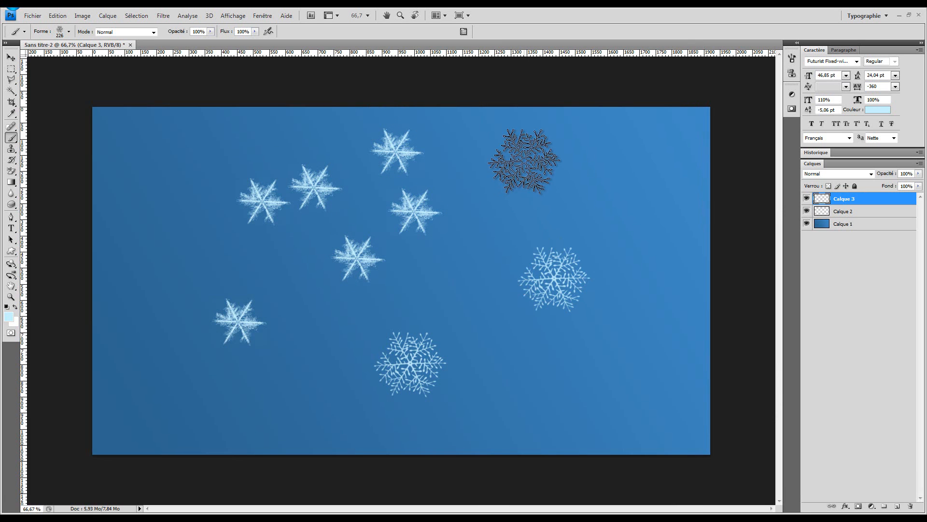
pyautogui.click(525, 162)
pyautogui.click(369, 165)
pyautogui.click(360, 295)
pyautogui.click(557, 192)
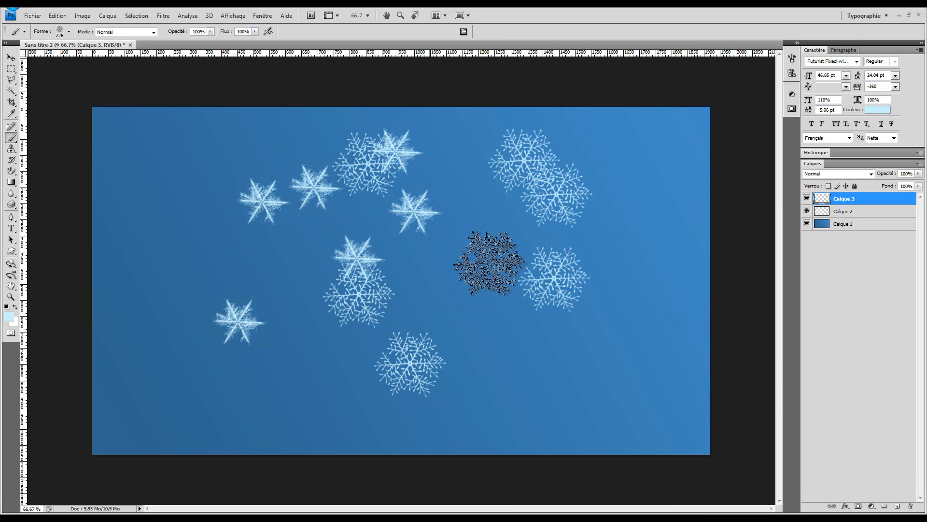
# Hide and reshow the top snowflake layer, and test a freehand brush stroke across the canvas, undoing the stroke.
pyautogui.click(807, 199)
pyautogui.click(807, 199)
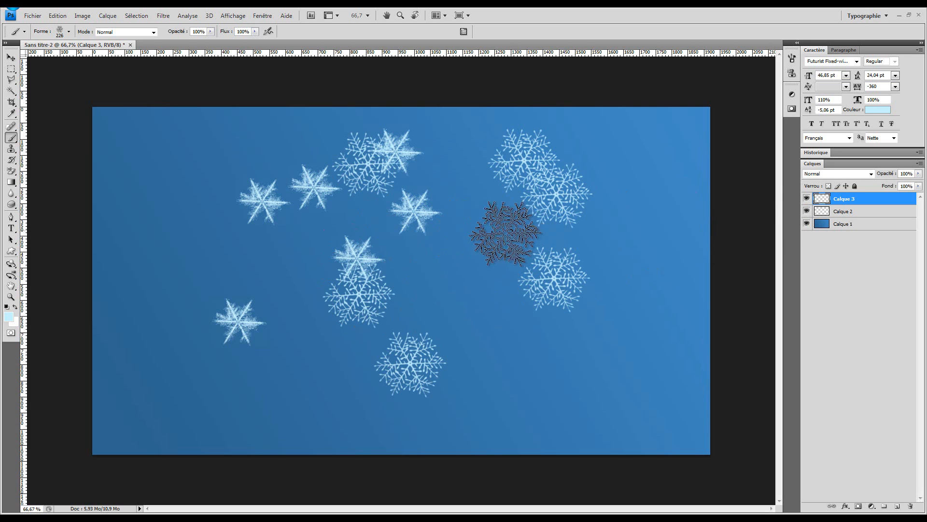
pyautogui.moveTo(505, 233)
pyautogui.mouseDown()
pyautogui.moveTo(356, 235)
pyautogui.moveTo(297, 178)
pyautogui.moveTo(472, 175)
pyautogui.moveTo(575, 143)
pyautogui.moveTo(317, 122)
pyautogui.moveTo(139, 126)
pyautogui.moveTo(97, 214)
pyautogui.moveTo(92, 336)
pyautogui.moveTo(108, 454)
pyautogui.moveTo(398, 463)
pyautogui.moveTo(566, 450)
pyautogui.moveTo(689, 426)
pyautogui.moveTo(670, 158)
pyautogui.moveTo(533, 334)
pyautogui.moveTo(422, 385)
pyautogui.moveTo(165, 310)
pyautogui.mouseUp()
pyautogui.hotkey('ctrl', 'z')
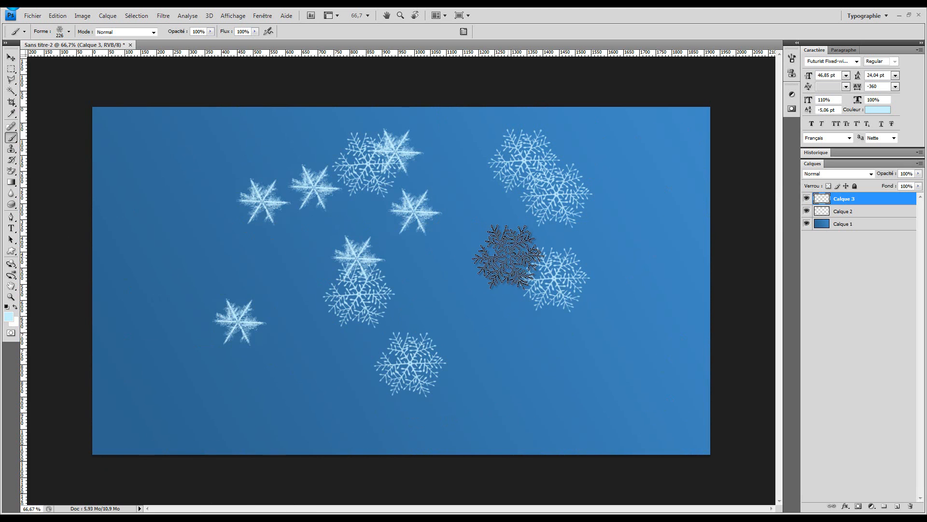
# Stamp two more 226 px snowflakes on the top layer, left of and above the canvas centre.
pyautogui.press('z')
pyautogui.click(514, 292)
pyautogui.click(244, 31)
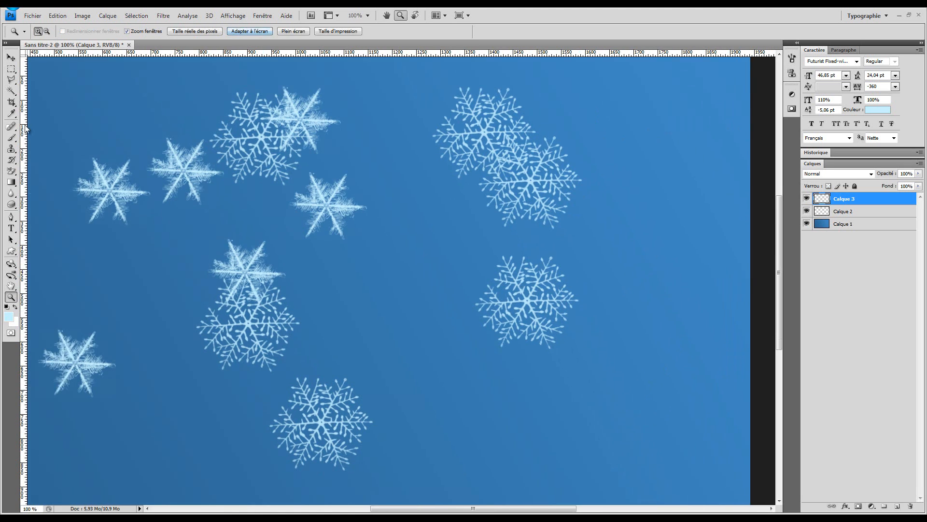
pyautogui.click(11, 159)
pyautogui.click(11, 137)
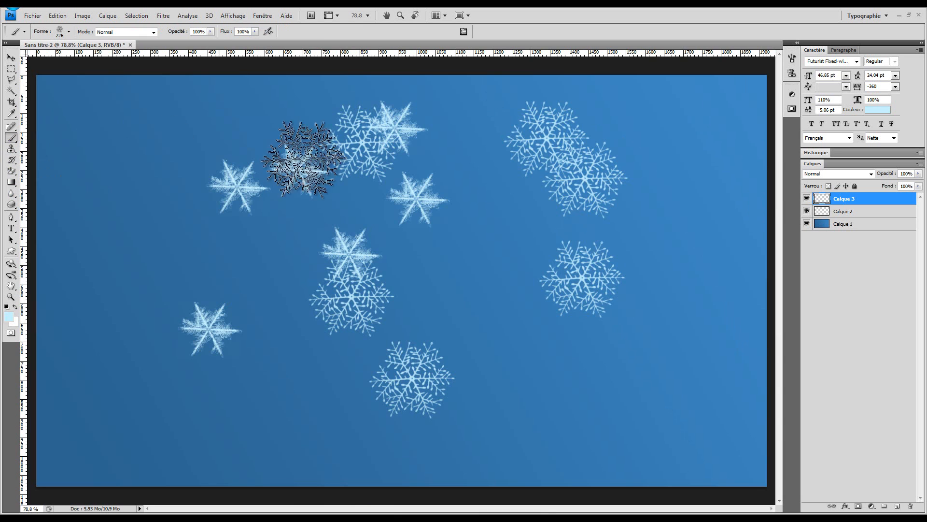
pyautogui.click(265, 253)
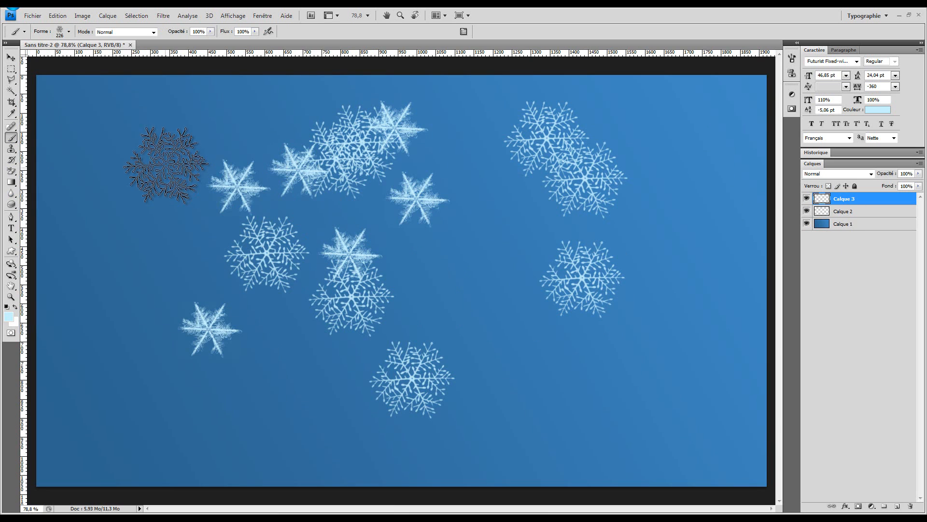
# Paint a test stroke with the 226 px snowflake brush from the canvas's upper left towards its right side, and undo it.
pyautogui.click(11, 58)
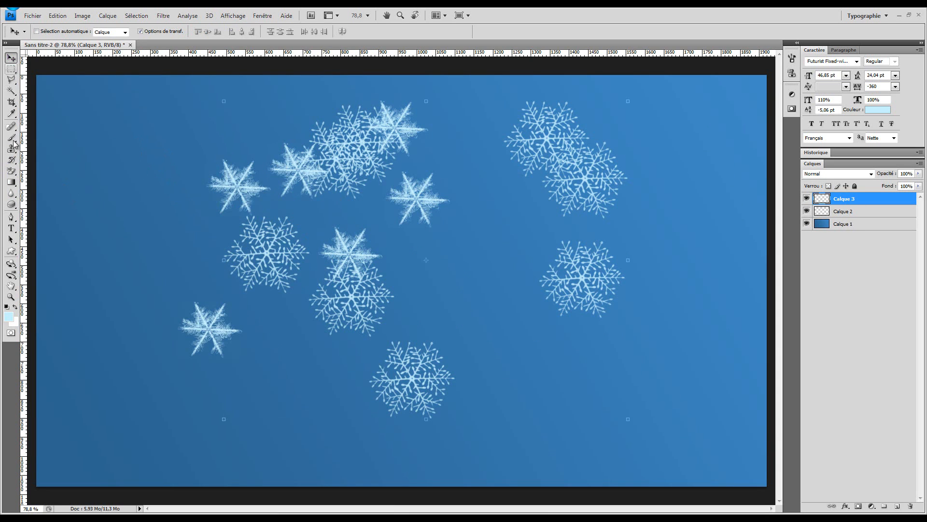
pyautogui.click(11, 137)
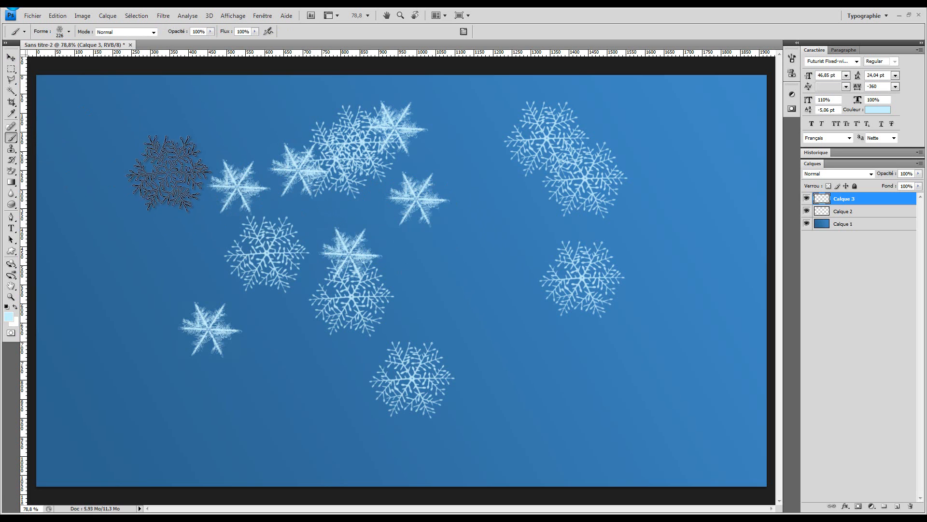
pyautogui.moveTo(166, 169)
pyautogui.mouseDown()
pyautogui.moveTo(418, 289)
pyautogui.moveTo(561, 272)
pyautogui.mouseUp()
pyautogui.hotkey('ctrl', 'z')
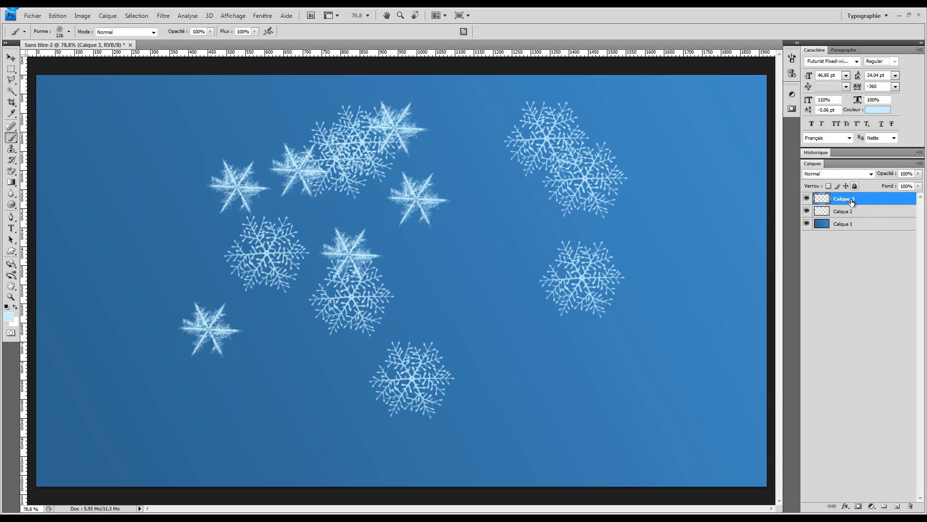
# Delete both snowflake layers, keeping only the blue background layer.
pyautogui.press('Delete')
pyautogui.press('Delete')
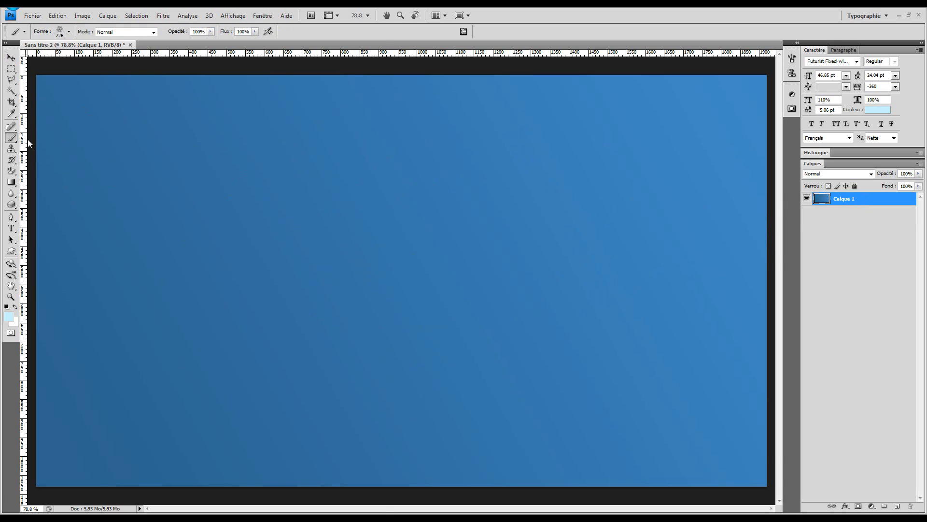
# Test the 775 px snowflake brush at full size with one stamp right of the canvas centre, undoing the stamp.
pyautogui.rightClick(170, 165)
pyautogui.doubleClick(203, 396)
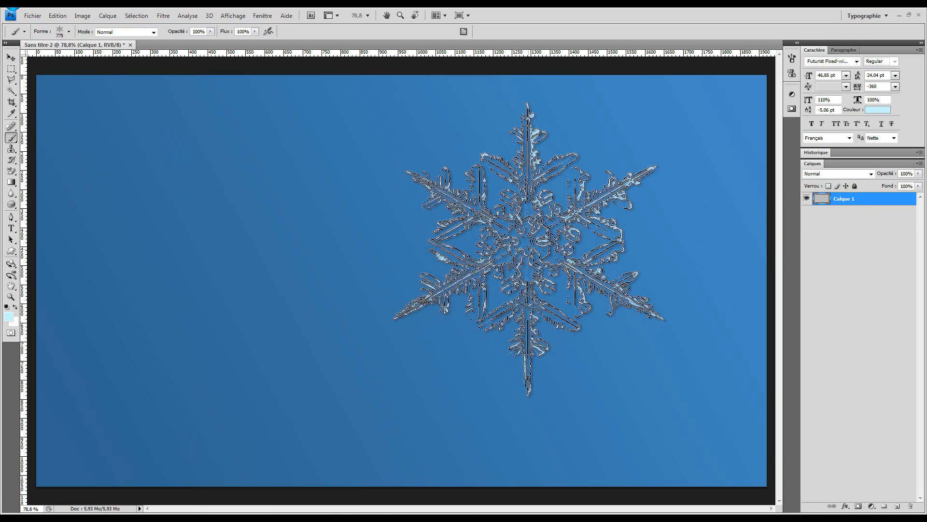
pyautogui.click(530, 248)
pyautogui.hotkey('ctrl', 'z')
# Select the 700 px snowflake brush, reduce its diameter and stamp one small snowflake in the canvas's upper right area.
pyautogui.rightClick(258, 238)
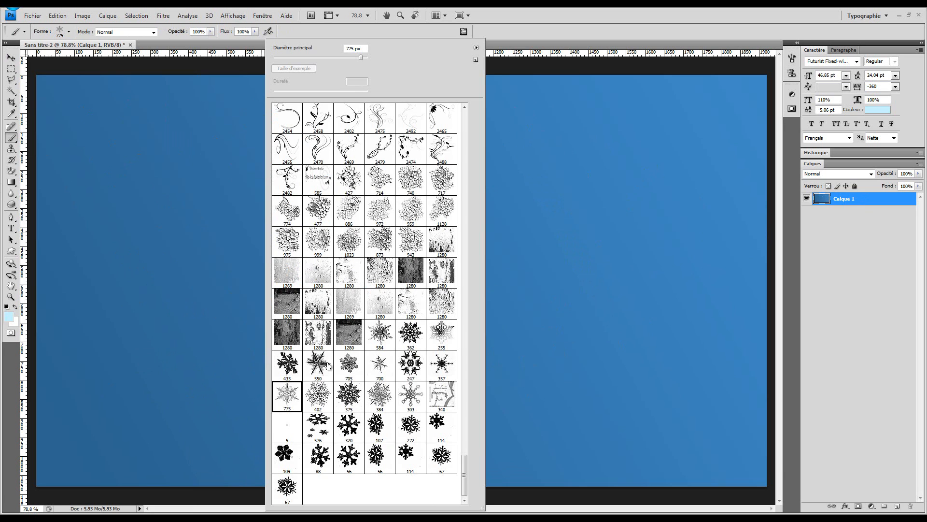
pyautogui.click(371, 364)
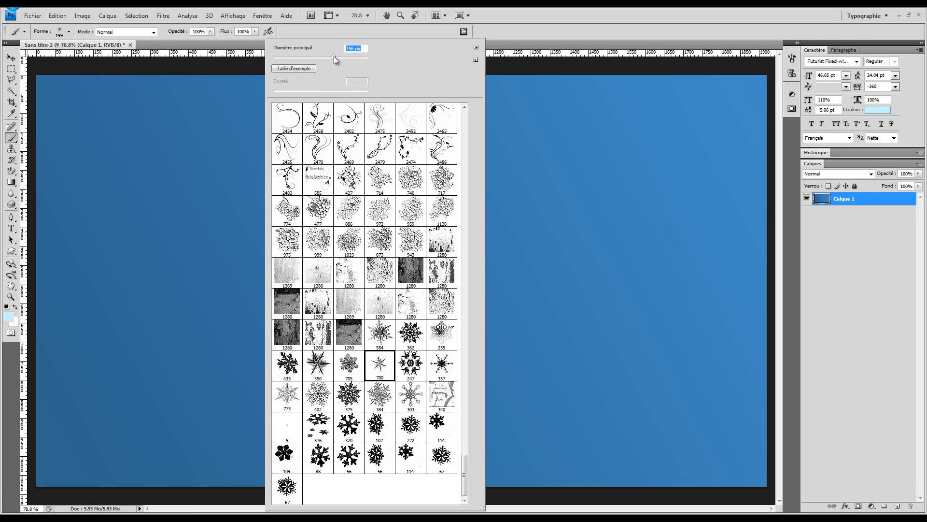
pyautogui.click(548, 180)
pyautogui.press('z')
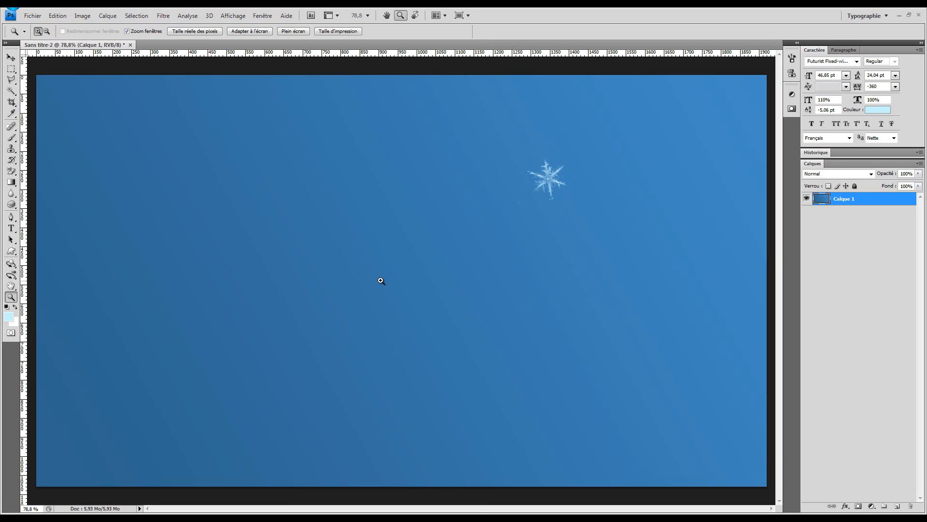
# Undo the small snowflake stamp and turn on shape dynamics (Dynamique de forme) for the 156 px snowflake brush.
pyautogui.hotkey('ctrl', 'z')
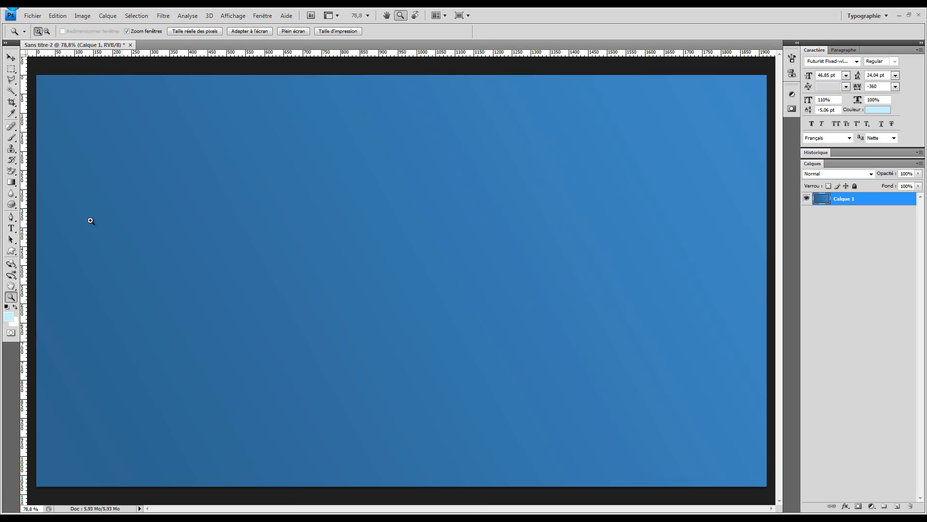
pyautogui.click(12, 138)
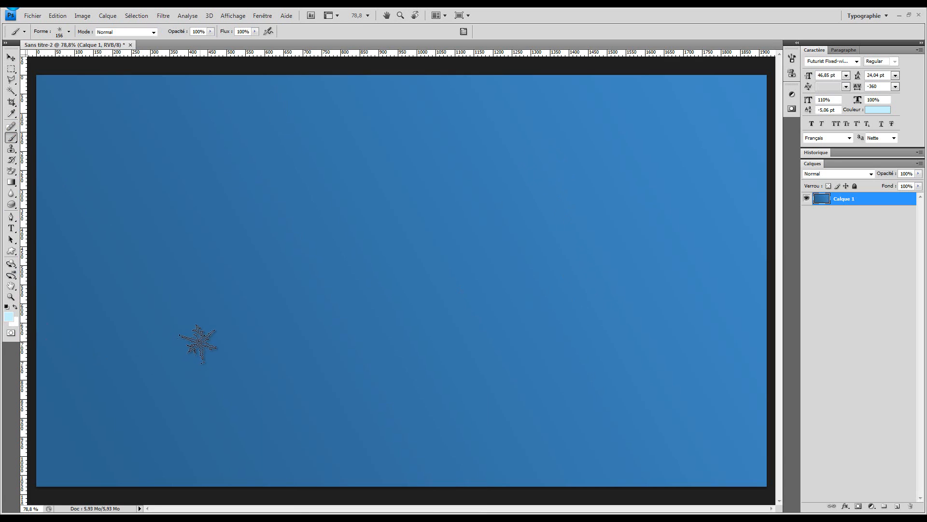
pyautogui.press('F5')
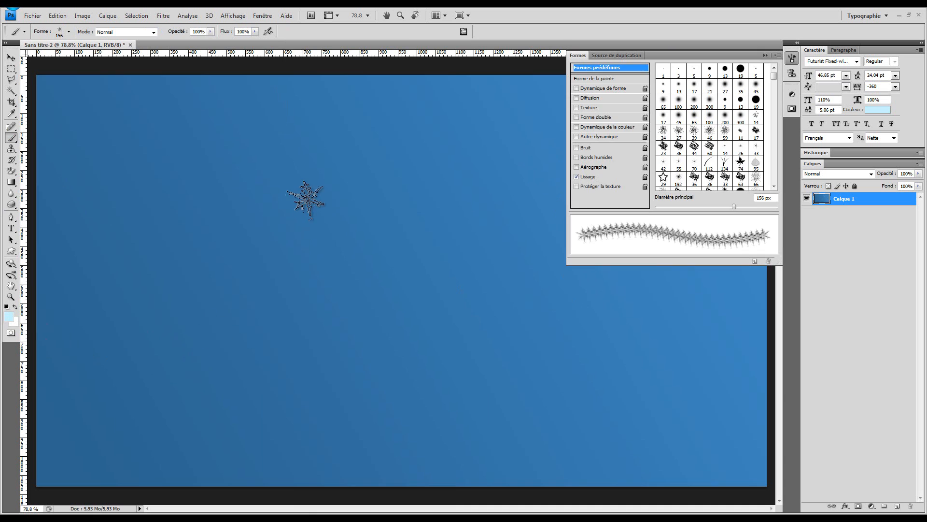
pyautogui.click(610, 90)
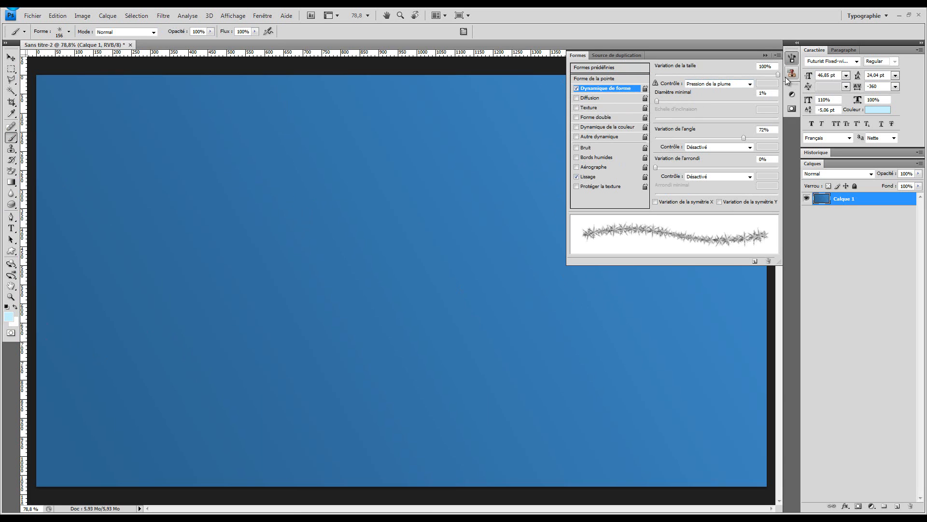
# Set the brush's size variation to 59% and paint a looping test stroke in the canvas's upper left area.
pyautogui.moveTo(777, 75)
pyautogui.mouseDown()
pyautogui.moveTo(676, 75)
pyautogui.moveTo(769, 90)
pyautogui.moveTo(705, 88)
pyautogui.moveTo(755, 88)
pyautogui.moveTo(732, 85)
pyautogui.mouseUp()
pyautogui.moveTo(331, 236)
pyautogui.mouseDown()
pyautogui.moveTo(410, 201)
pyautogui.moveTo(445, 170)
pyautogui.mouseUp()
pyautogui.moveTo(423, 141)
pyautogui.mouseDown()
pyautogui.moveTo(265, 154)
pyautogui.moveTo(253, 284)
pyautogui.moveTo(395, 304)
pyautogui.mouseUp()
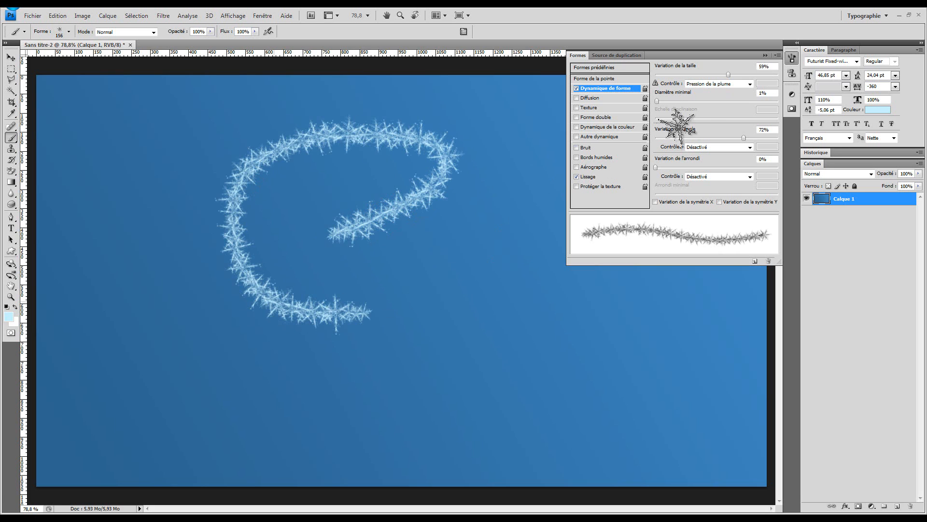
# Set the size variation to 50% and the minimum diameter to 10%, undoing the looping test stroke.
pyautogui.moveTo(725, 75); pyautogui.dragTo(718, 78)
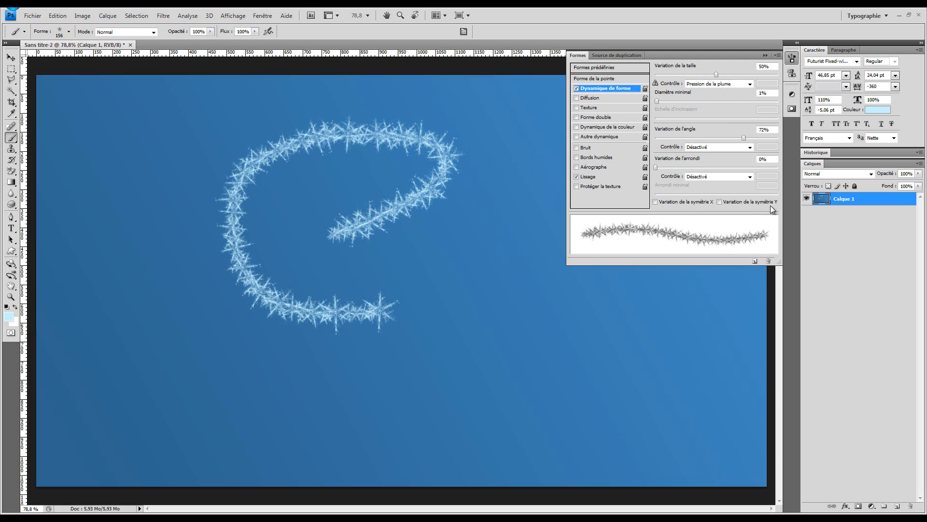
pyautogui.hotkey('ctrl', 'z')
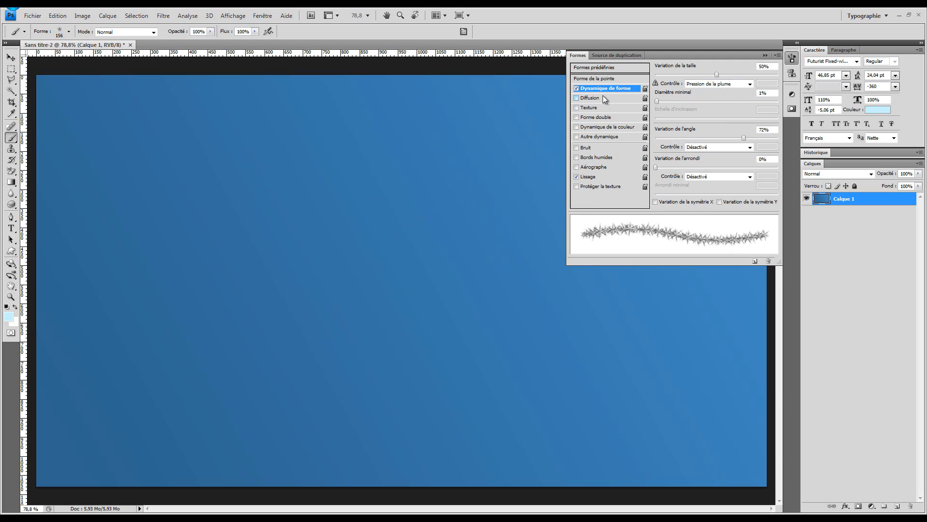
pyautogui.moveTo(657, 101)
pyautogui.mouseDown()
pyautogui.moveTo(811, 103)
pyautogui.moveTo(633, 119)
pyautogui.moveTo(719, 118)
pyautogui.moveTo(668, 124)
pyautogui.mouseUp()
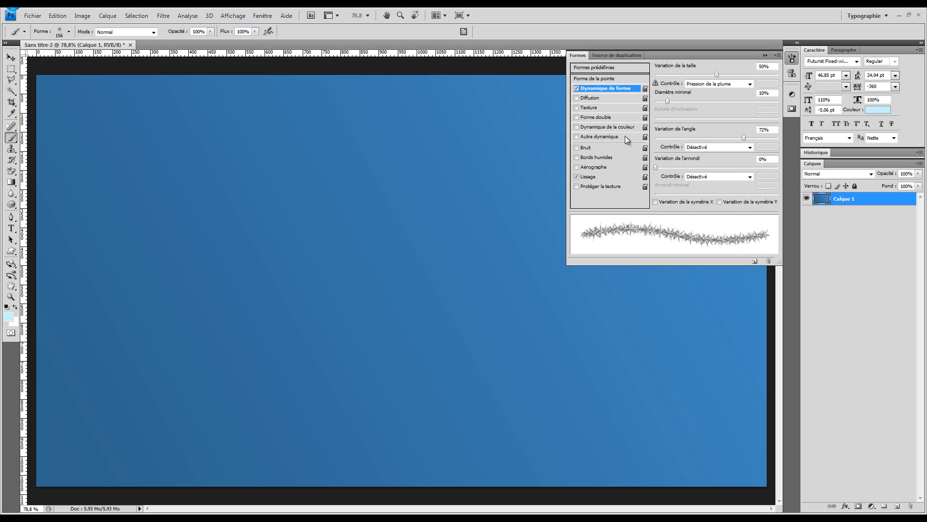
# Turn on scattering (Diffusion) at 1000% on both axes, with a count of 4 and a numeric variation of 0%.
pyautogui.click(599, 99)
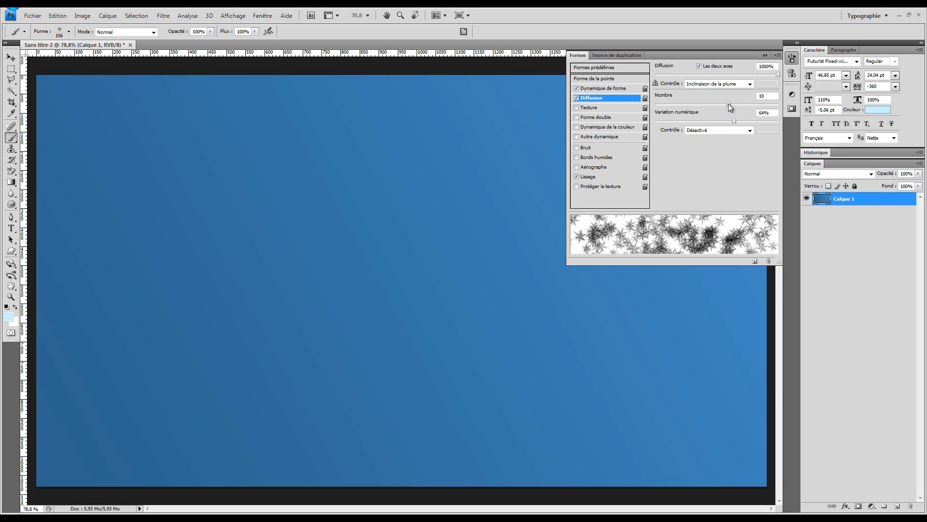
pyautogui.moveTo(778, 76)
pyautogui.mouseDown()
pyautogui.moveTo(633, 92)
pyautogui.moveTo(694, 91)
pyautogui.mouseUp()
pyautogui.moveTo(757, 87); pyautogui.dragTo(785, 82)
pyautogui.moveTo(728, 104)
pyautogui.mouseDown()
pyautogui.moveTo(657, 116)
pyautogui.moveTo(791, 109)
pyautogui.mouseUp()
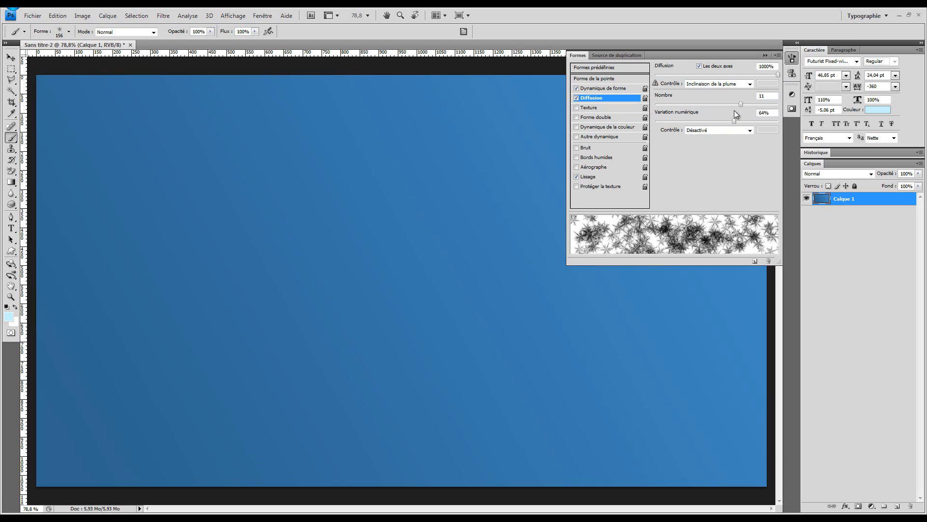
pyautogui.moveTo(696, 111)
pyautogui.mouseDown()
pyautogui.moveTo(671, 116)
pyautogui.moveTo(701, 114)
pyautogui.moveTo(680, 105)
pyautogui.mouseUp()
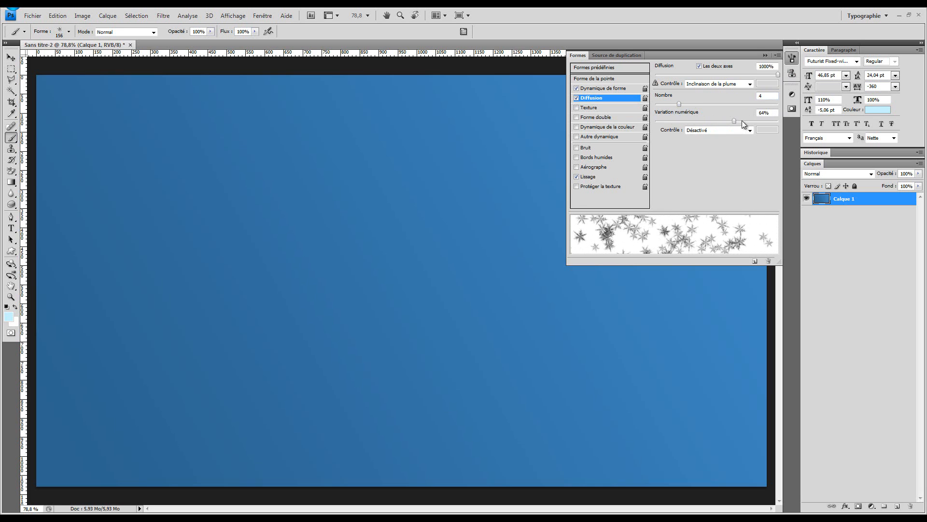
pyautogui.moveTo(742, 120)
pyautogui.mouseDown()
pyautogui.moveTo(651, 128)
pyautogui.moveTo(773, 126)
pyautogui.moveTo(670, 132)
pyautogui.moveTo(767, 134)
pyautogui.moveTo(669, 135)
pyautogui.mouseUp()
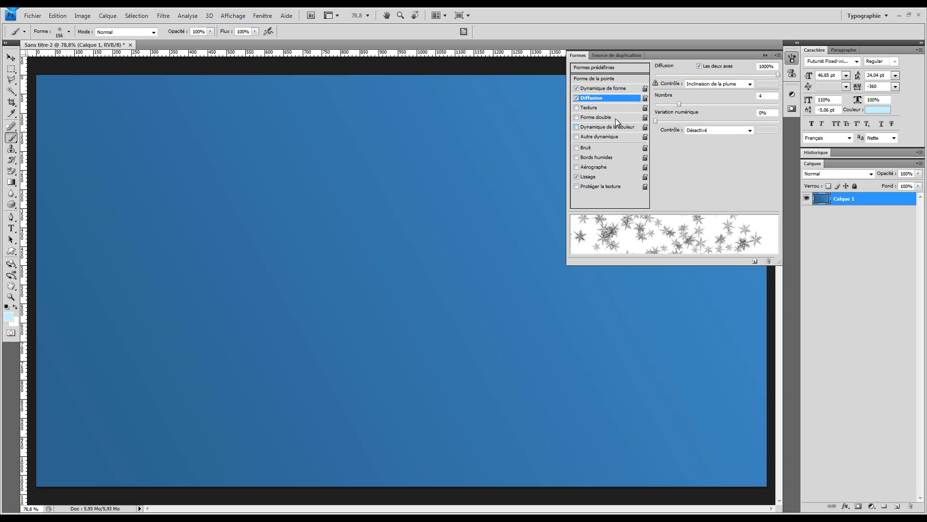
# Try the red-orange gradient pattern as the brush's texture, and turn the texture off again.
pyautogui.click(588, 108)
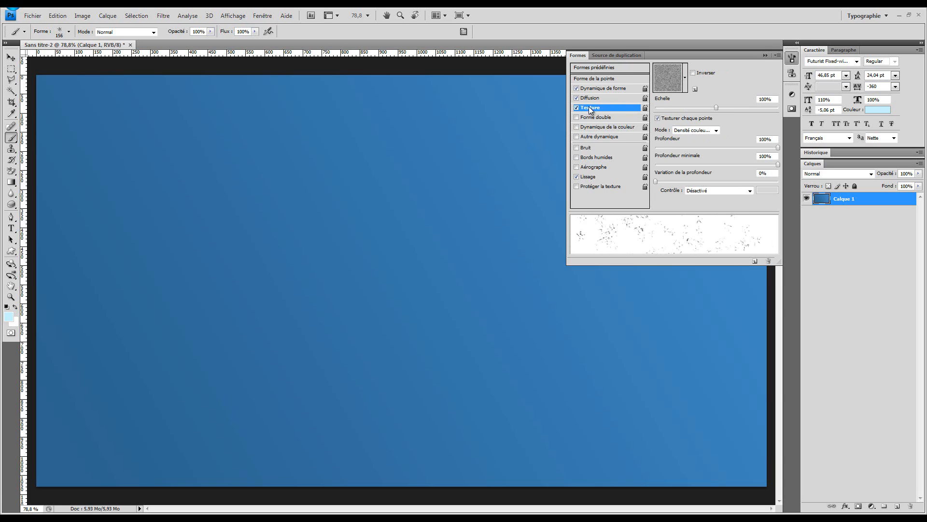
pyautogui.click(679, 70)
pyautogui.click(621, 269)
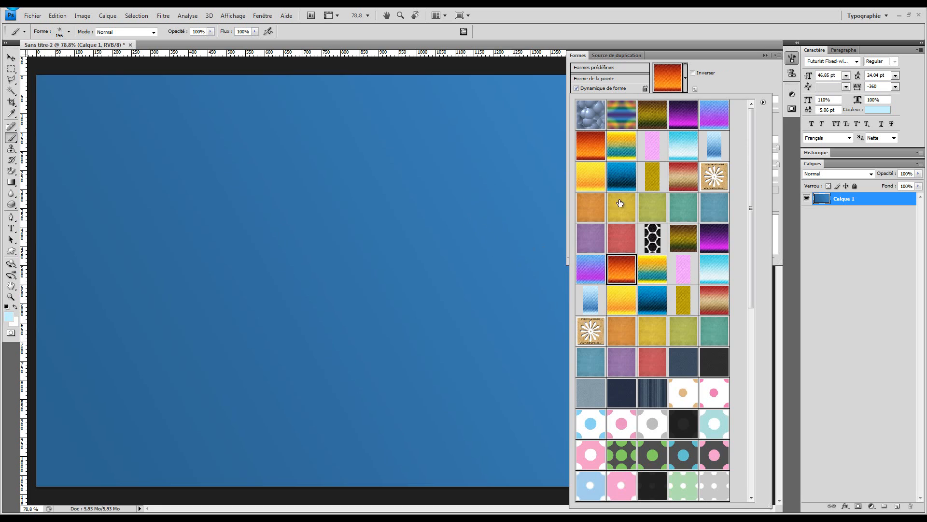
pyautogui.click(686, 86)
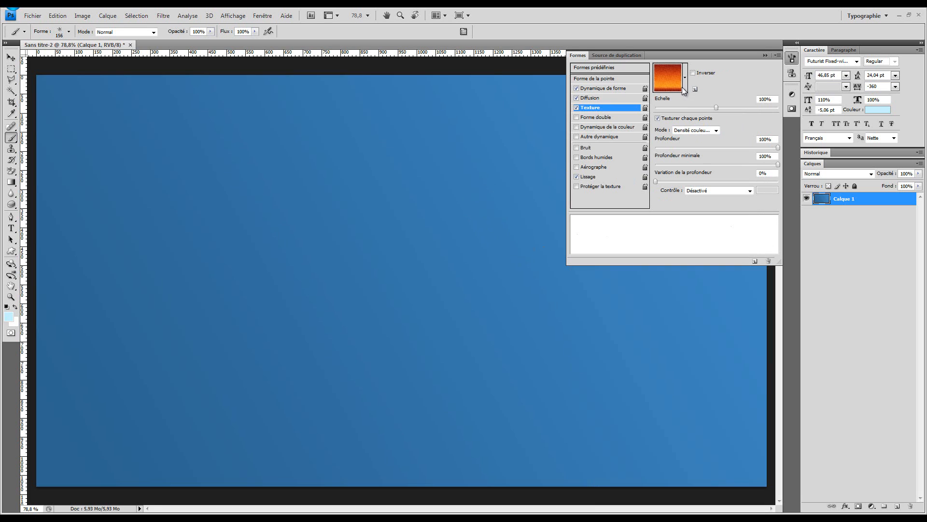
pyautogui.click(577, 108)
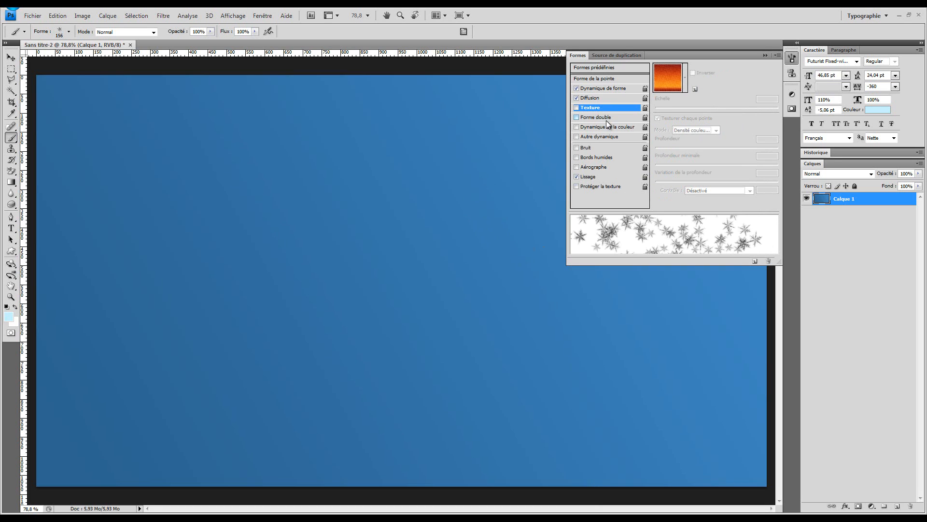
# Turn on the dual brush (Forme double) and compare the 25 px and 131 px tips, settling on the 30 px round tip.
pyautogui.click(598, 118)
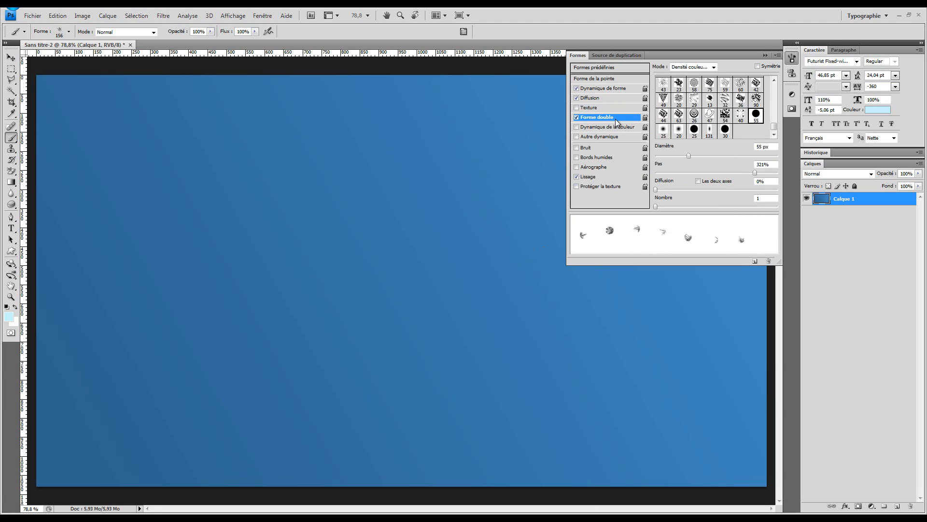
pyautogui.click(694, 129)
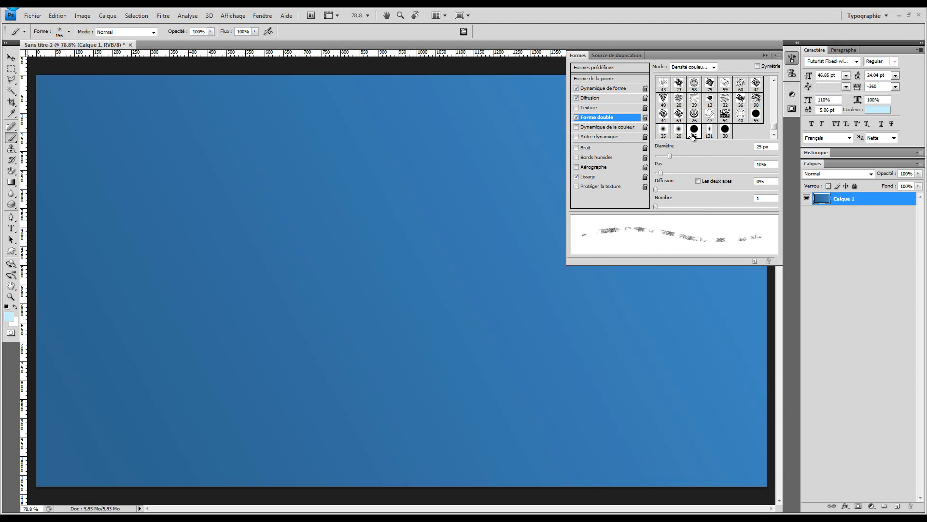
pyautogui.click(724, 135)
pyautogui.click(707, 132)
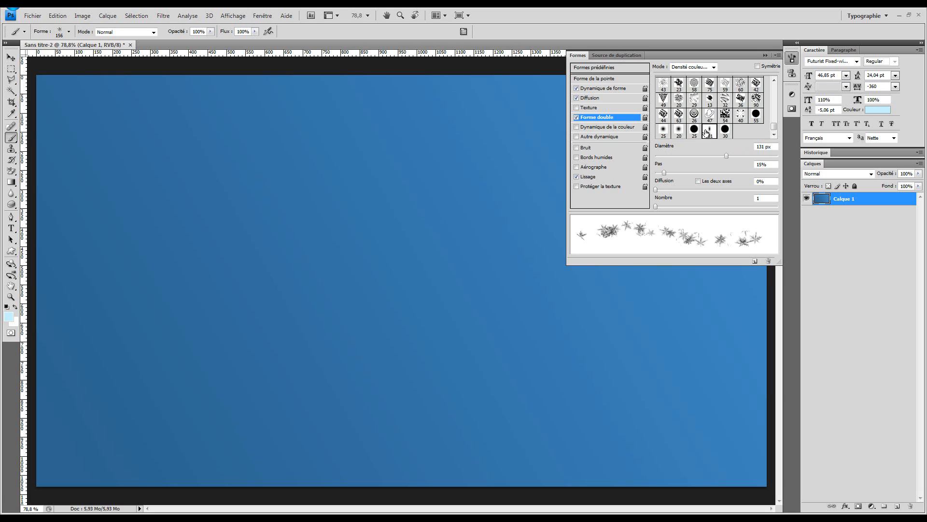
pyautogui.click(715, 121)
pyautogui.click(731, 133)
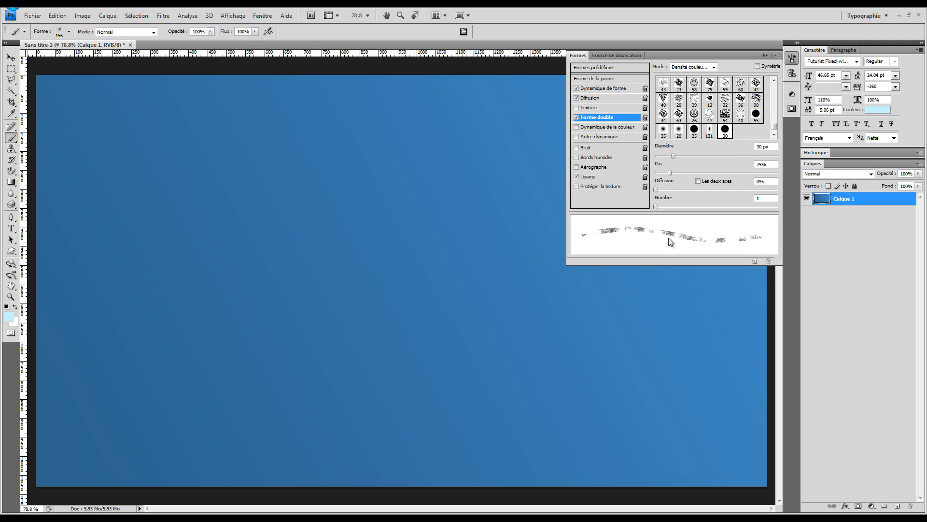
# Paint a curved test stroke with the dual brush around the canvas centre, undo it and turn the dual brush off.
pyautogui.moveTo(426, 186)
pyautogui.mouseDown()
pyautogui.moveTo(293, 244)
pyautogui.moveTo(272, 280)
pyautogui.moveTo(280, 330)
pyautogui.moveTo(316, 358)
pyautogui.moveTo(383, 361)
pyautogui.moveTo(434, 348)
pyautogui.moveTo(480, 320)
pyautogui.moveTo(498, 286)
pyautogui.moveTo(524, 197)
pyautogui.moveTo(403, 200)
pyautogui.mouseUp()
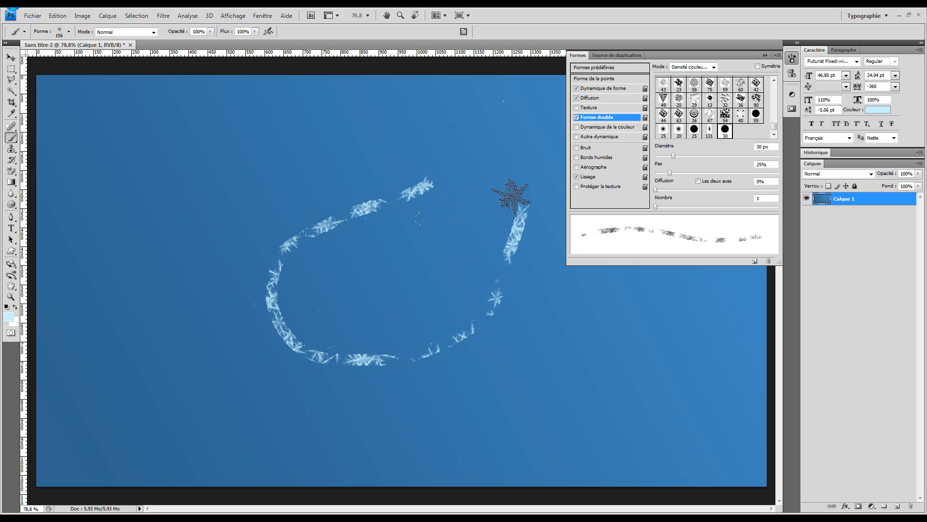
pyautogui.hotkey('ctrl', 'z')
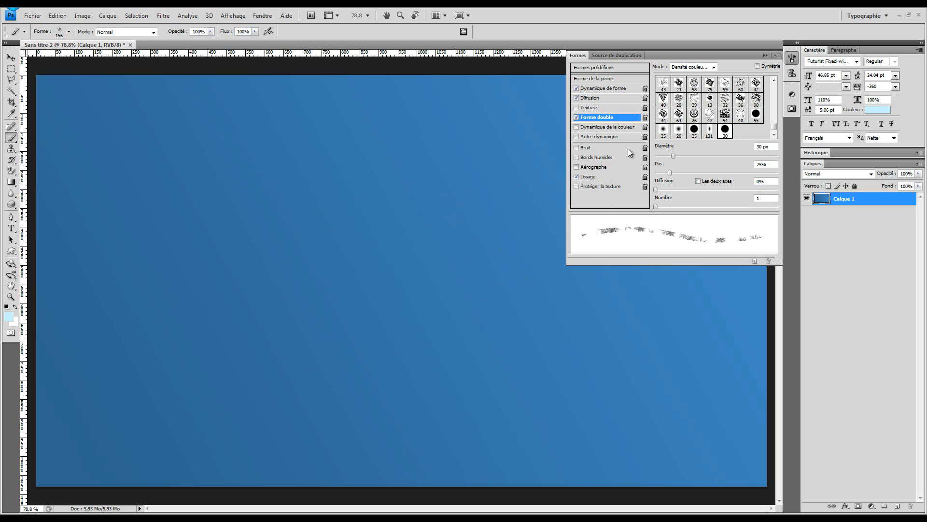
pyautogui.click(577, 118)
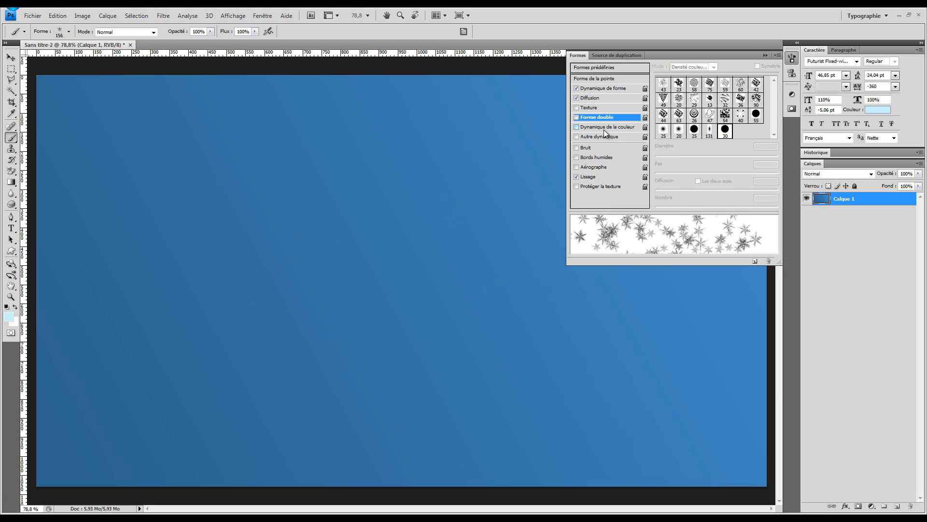
# Turn on colour dynamics with 20% foreground/background and 27% hue variation, and paint scattered snowflakes across the canvas.
pyautogui.click(603, 127)
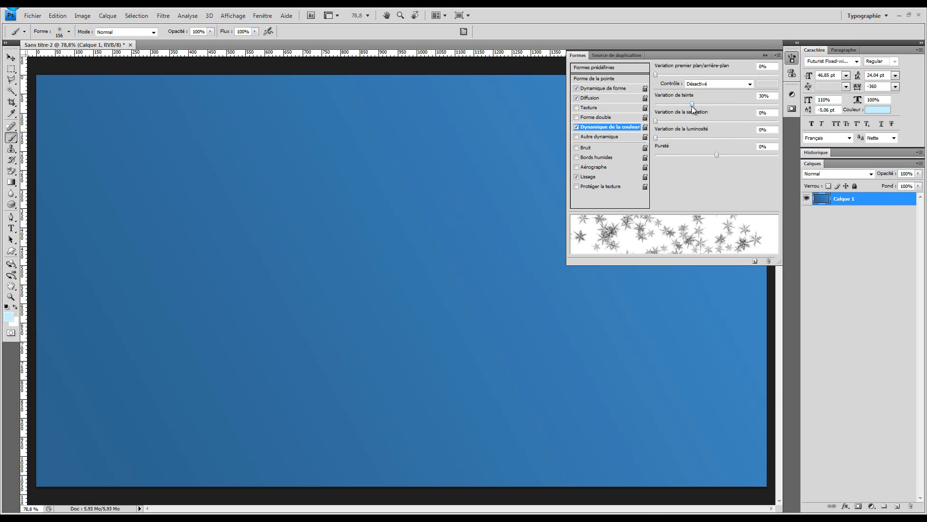
pyautogui.moveTo(665, 112); pyautogui.dragTo(670, 107)
pyautogui.moveTo(656, 75); pyautogui.dragTo(672, 75)
pyautogui.moveTo(685, 103); pyautogui.dragTo(688, 103)
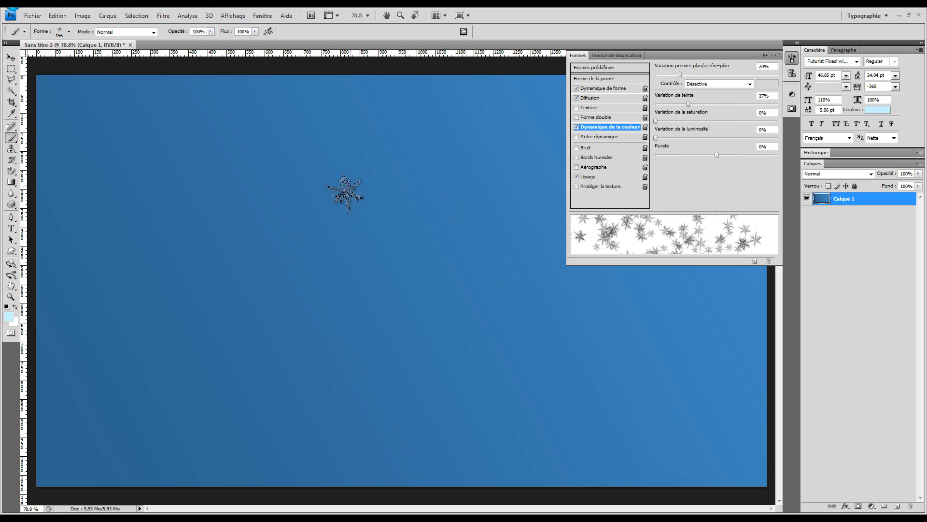
pyautogui.moveTo(346, 193)
pyautogui.mouseDown()
pyautogui.moveTo(280, 240)
pyautogui.moveTo(273, 298)
pyautogui.moveTo(375, 348)
pyautogui.mouseUp()
pyautogui.moveTo(477, 388)
pyautogui.mouseDown()
pyautogui.moveTo(320, 197)
pyautogui.moveTo(309, 187)
pyautogui.moveTo(269, 199)
pyautogui.moveTo(257, 218)
pyautogui.moveTo(227, 198)
pyautogui.moveTo(258, 187)
pyautogui.mouseUp()
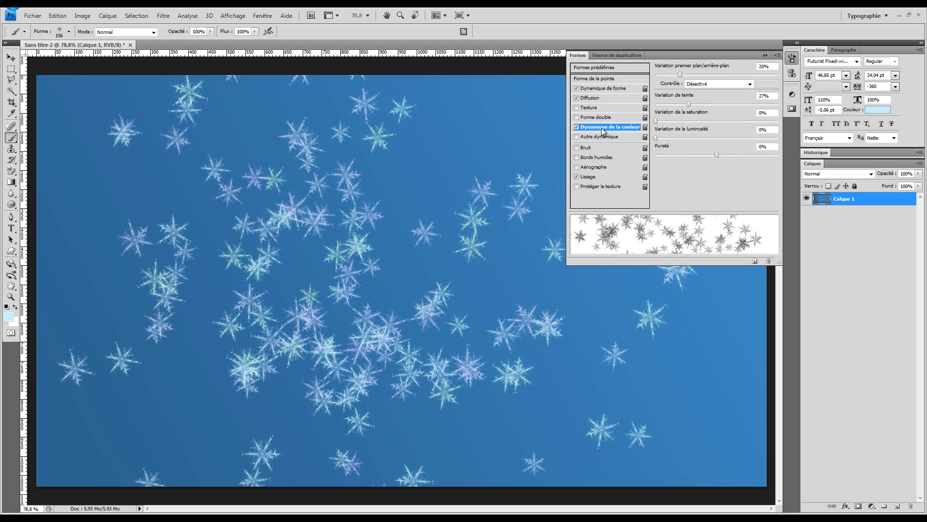
# Switch colour dynamics off and back on, and lower its hue variation to near zero.
pyautogui.click(577, 127)
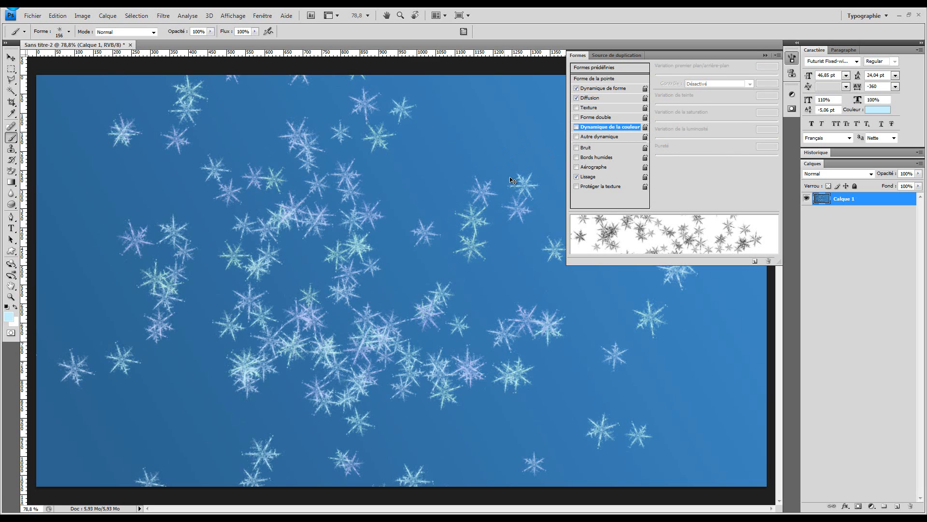
pyautogui.click(597, 130)
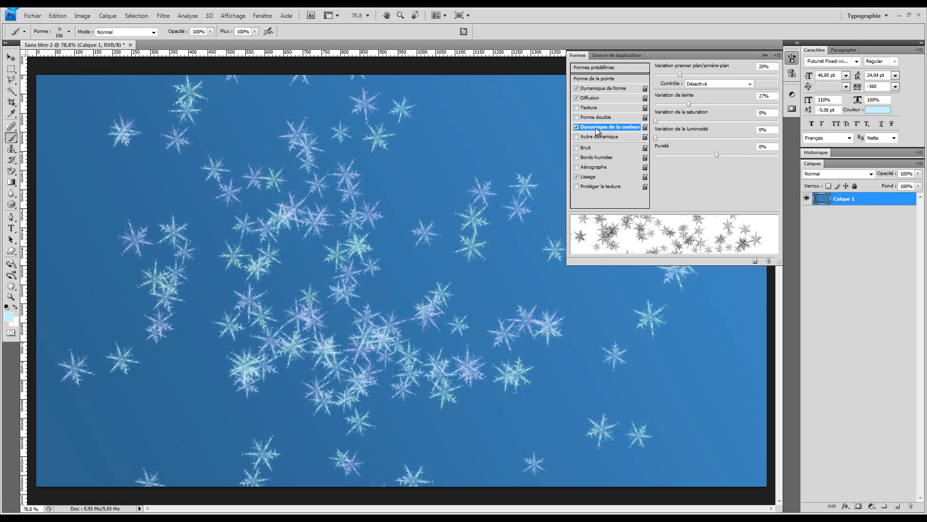
pyautogui.moveTo(688, 104); pyautogui.dragTo(655, 118)
pyautogui.click(660, 104)
# Turn on other dynamics (Autre dynamique) with a 30% opacity variation, and undo the scattered snowflakes on the canvas.
pyautogui.click(614, 136)
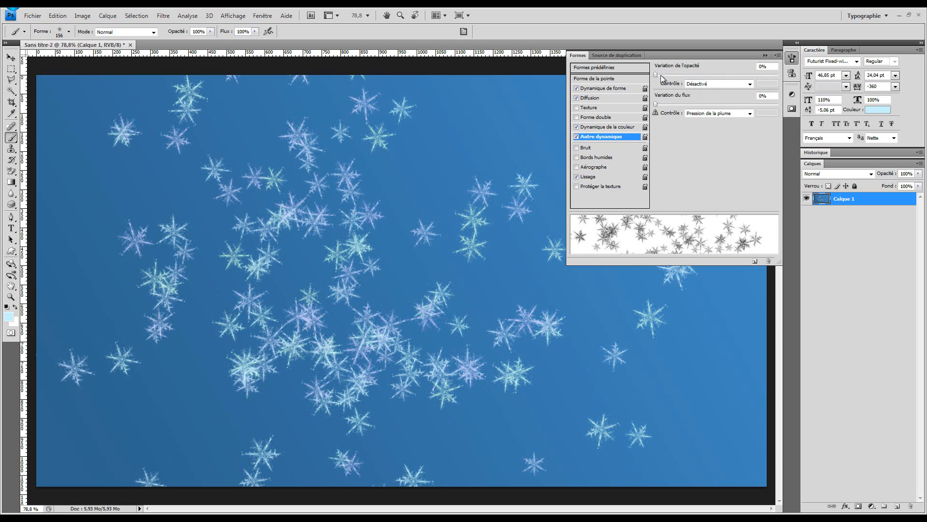
pyautogui.moveTo(661, 74)
pyautogui.mouseDown()
pyautogui.moveTo(706, 78)
pyautogui.moveTo(678, 83)
pyautogui.moveTo(693, 83)
pyautogui.mouseUp()
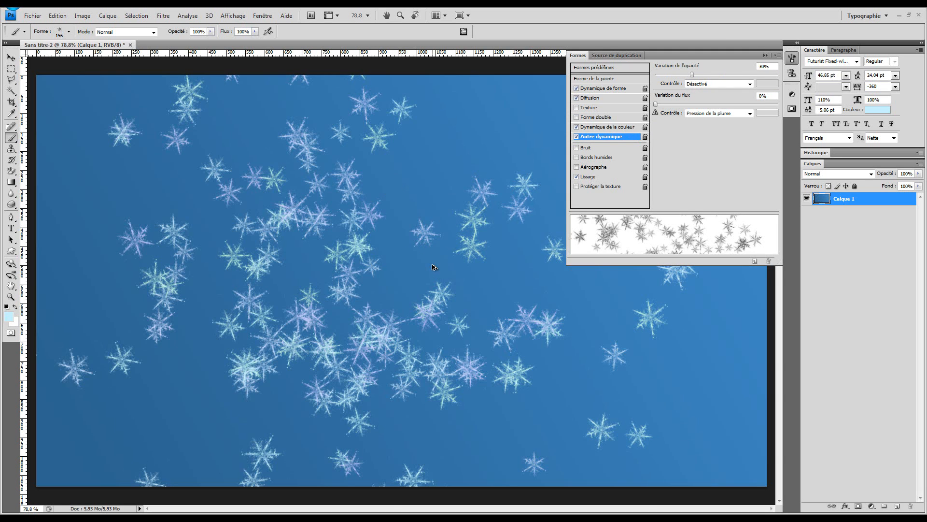
pyautogui.hotkey('ctrl', 'z')
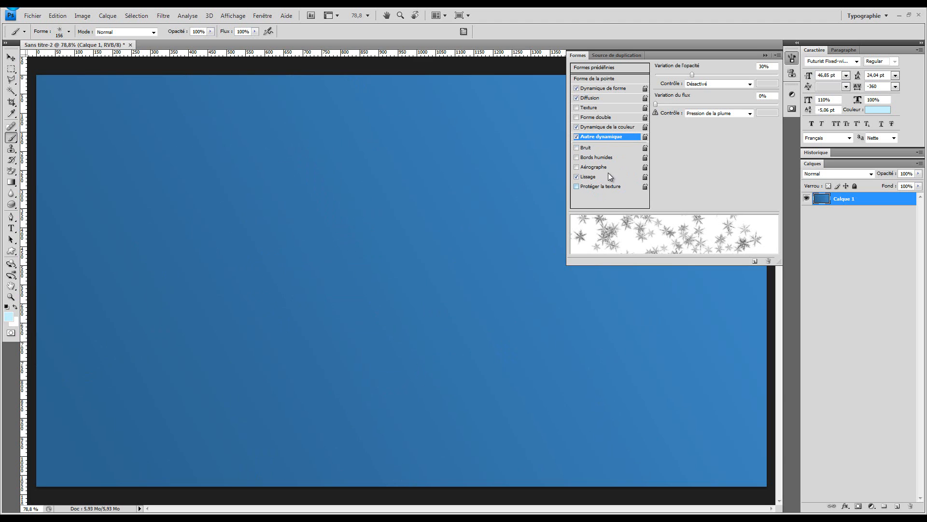
# Test wet edges (Bords humides) with one stamp of scattered snowflakes, undo the stamp and turn wet edges off.
pyautogui.click(596, 158)
pyautogui.click(420, 212)
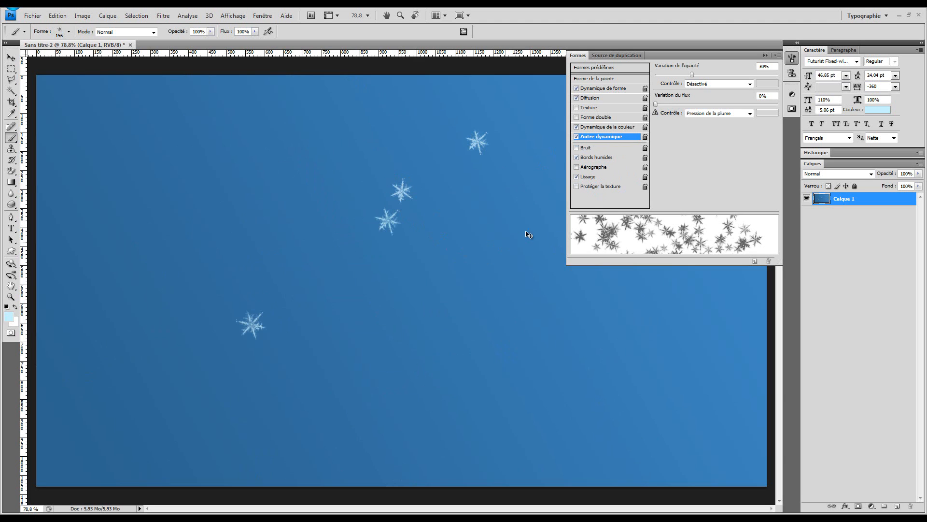
pyautogui.hotkey('ctrl', 'z')
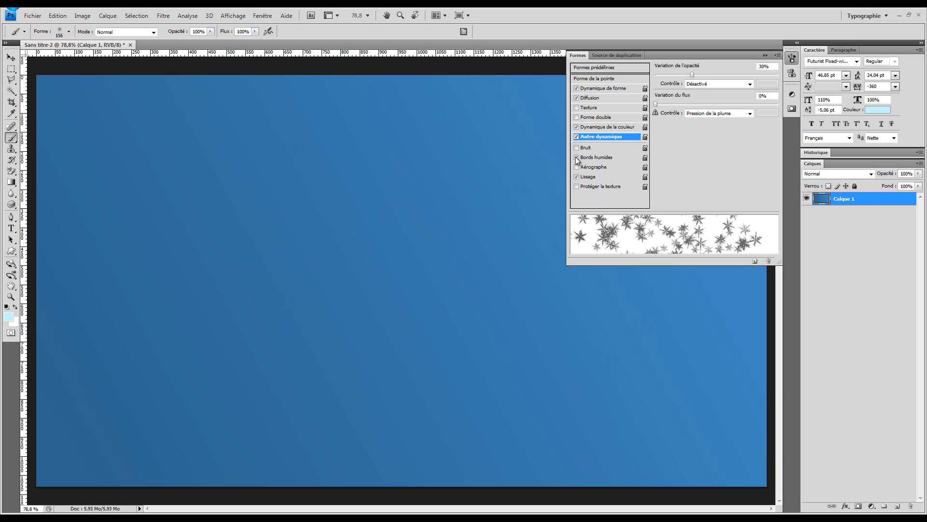
pyautogui.click(576, 158)
# Toggle the brush's wet edges, noise (Bruit) and protect texture options, leaving all three off.
pyautogui.click(581, 159)
pyautogui.click(585, 157)
pyautogui.click(585, 149)
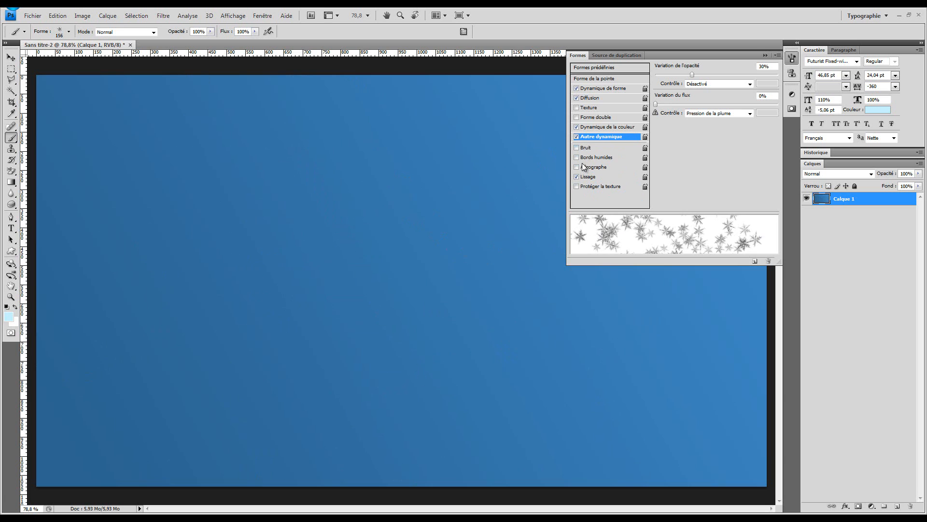
pyautogui.click(577, 186)
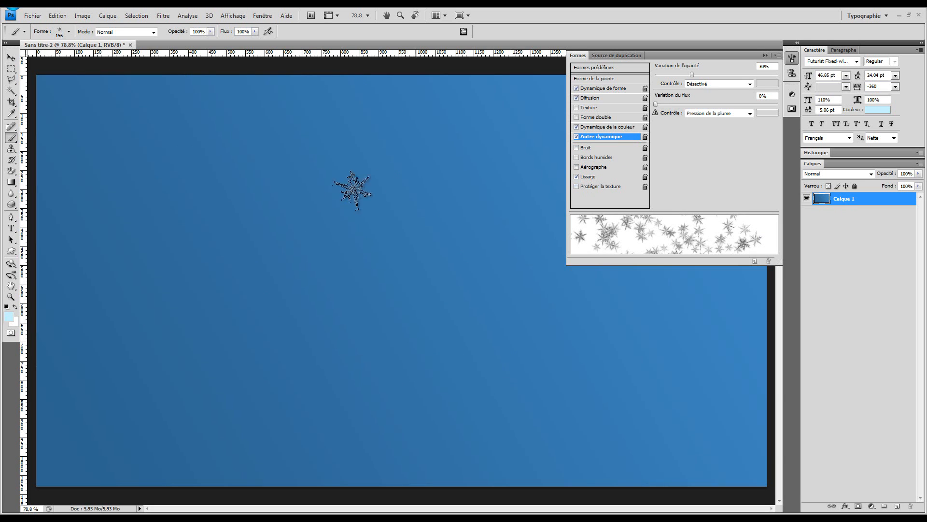
# Collapse the brush settings and scatter light-blue snowflakes across the whole canvas with several stamps and long strokes.
pyautogui.click(763, 56)
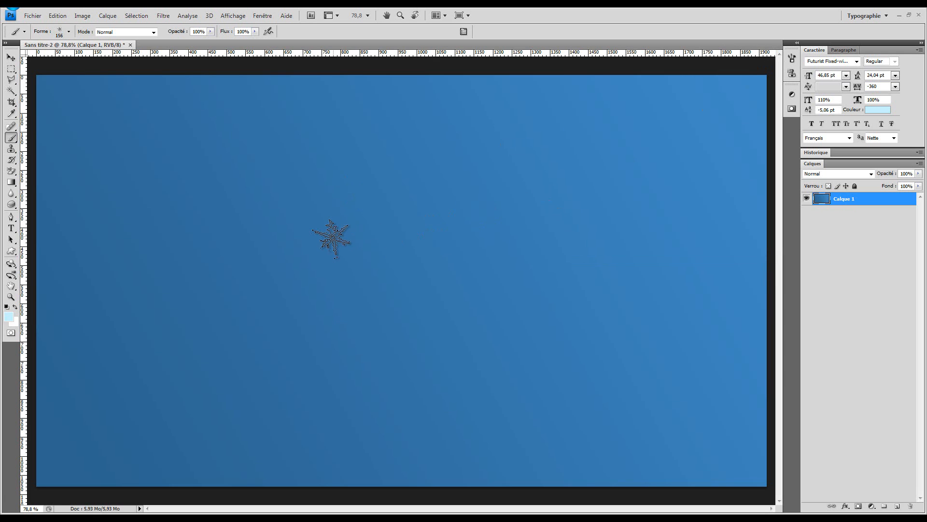
pyautogui.click(365, 264)
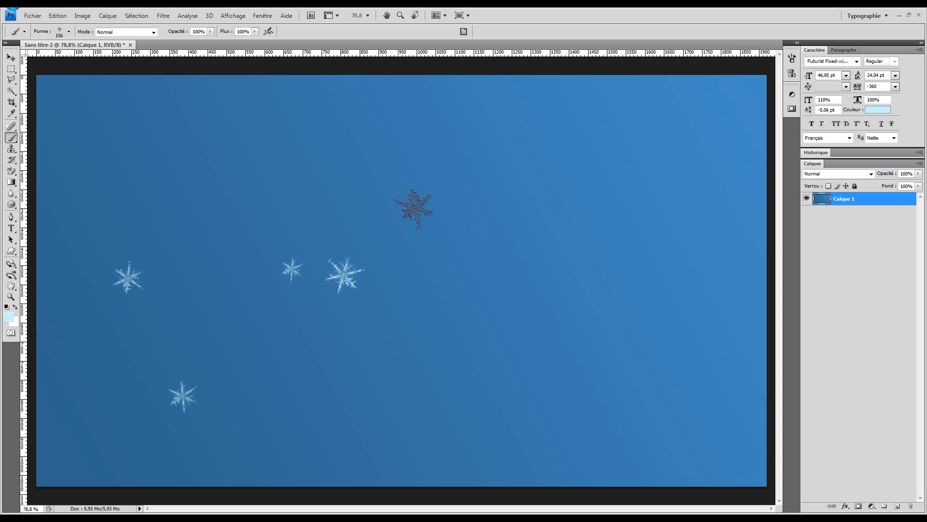
pyautogui.click(459, 171)
pyautogui.click(459, 171)
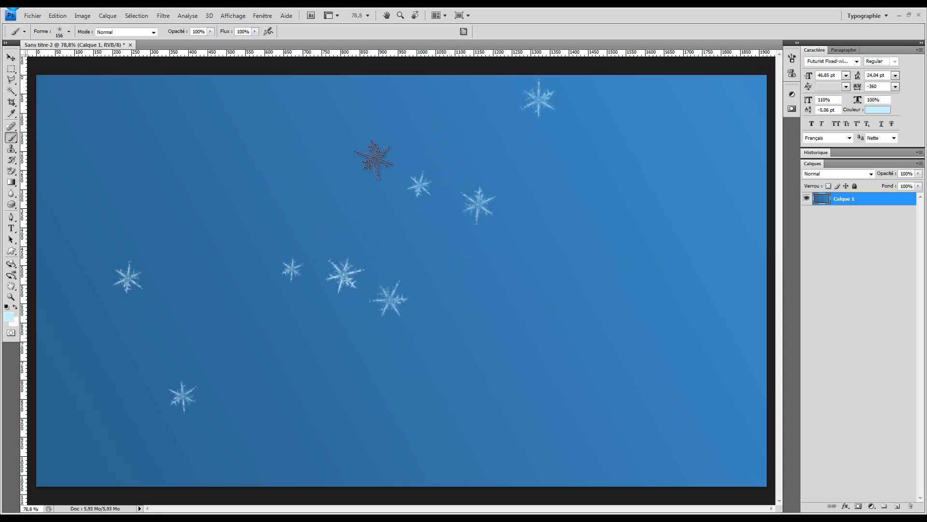
pyautogui.click(205, 136)
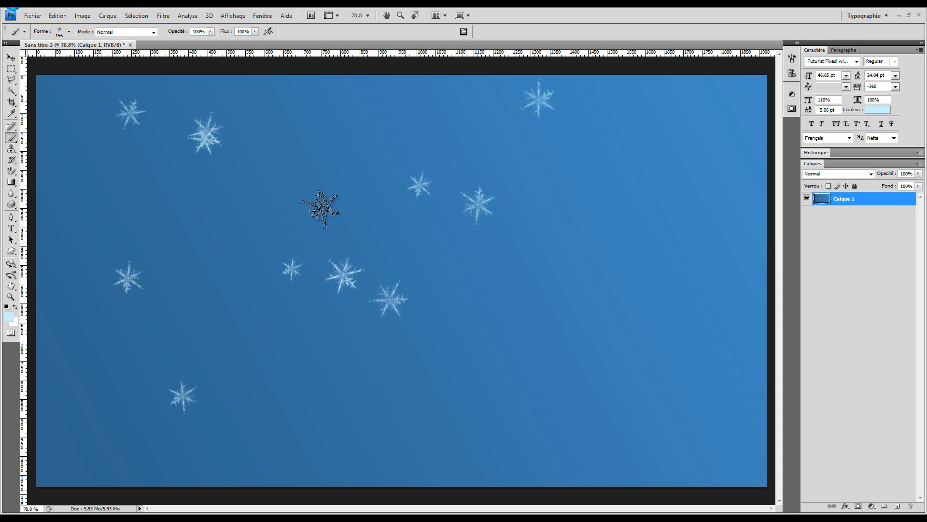
pyautogui.click(363, 229)
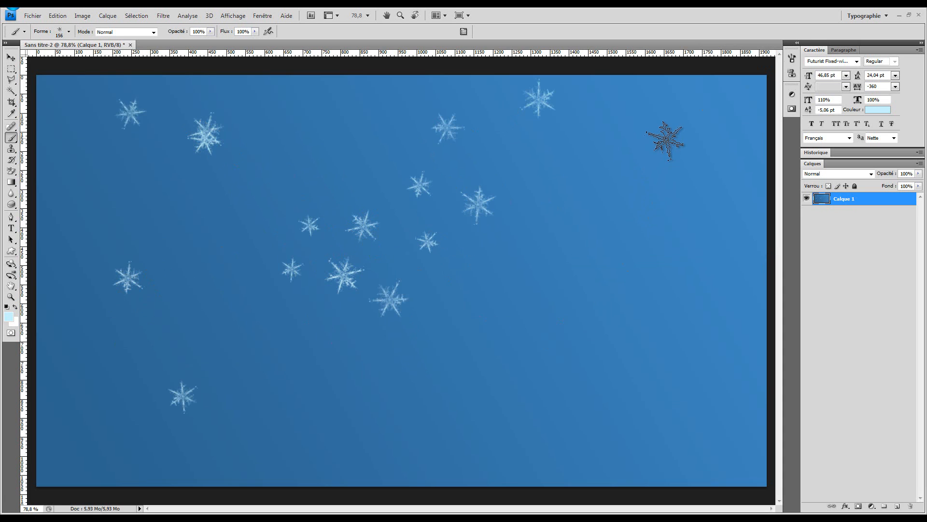
pyautogui.moveTo(666, 140)
pyautogui.mouseDown()
pyautogui.moveTo(509, 300)
pyautogui.moveTo(459, 329)
pyautogui.mouseUp()
pyautogui.moveTo(101, 345)
pyautogui.mouseDown()
pyautogui.moveTo(75, 260)
pyautogui.moveTo(112, 181)
pyautogui.moveTo(119, 136)
pyautogui.moveTo(147, 109)
pyautogui.moveTo(215, 105)
pyautogui.moveTo(372, 148)
pyautogui.moveTo(494, 240)
pyautogui.moveTo(436, 263)
pyautogui.moveTo(133, 233)
pyautogui.moveTo(177, 237)
pyautogui.moveTo(219, 186)
pyautogui.moveTo(209, 122)
pyautogui.moveTo(280, 107)
pyautogui.moveTo(354, 137)
pyautogui.moveTo(391, 141)
pyautogui.mouseUp()
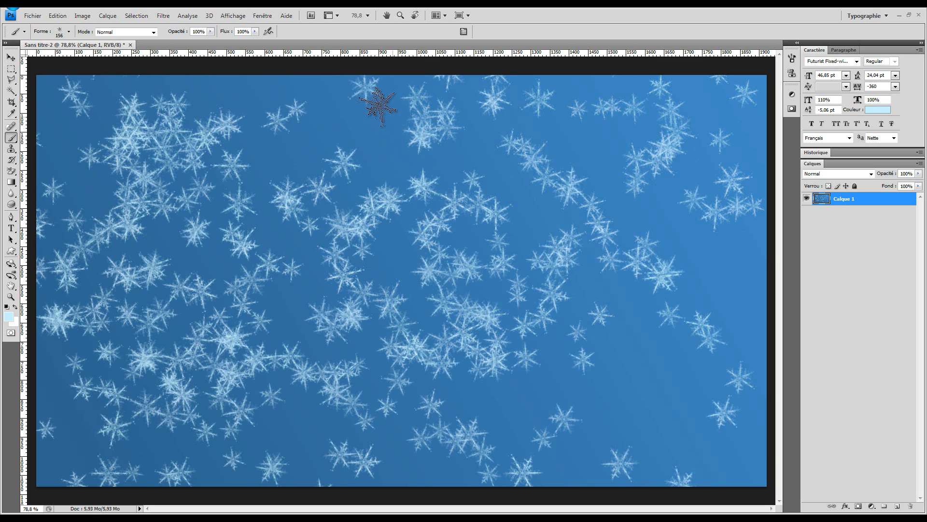
pyautogui.click(352, 130)
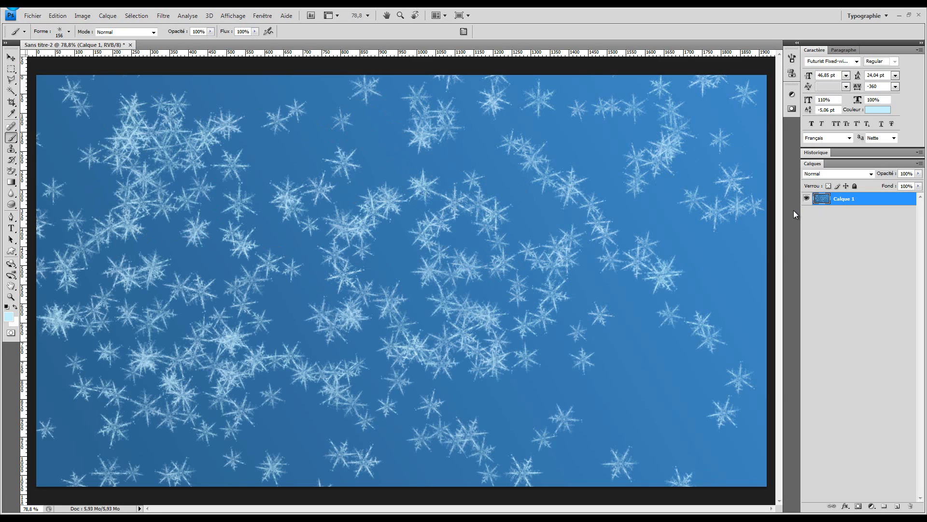
# Undo all the scattered snowflakes until only the blue gradient background remains.
pyautogui.hotkey('ctrl', 'alt', 'z')
pyautogui.hotkey('ctrl', 'alt', 'z')
pyautogui.hotkey('ctrl', 'alt', 'z')
pyautogui.hotkey('ctrl', 'alt', 'z')
pyautogui.hotkey('ctrl', 'alt', 'z')
pyautogui.hotkey('ctrl', 'alt', 'z')
pyautogui.hotkey('ctrl', 'alt', 'z')
pyautogui.hotkey('ctrl', 'alt', 'z')
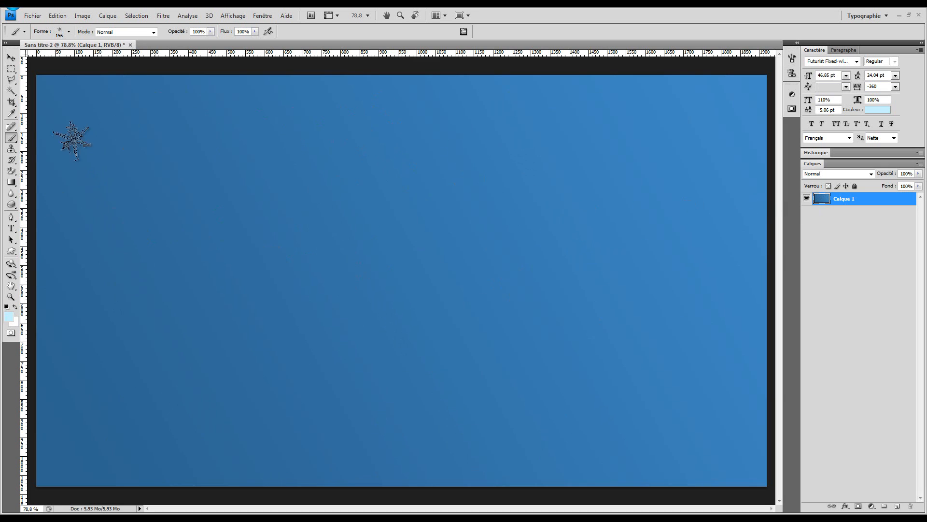
# Add the text "Painty" in light blue on the blue background.
pyautogui.click(11, 230)
pyautogui.click(249, 222)
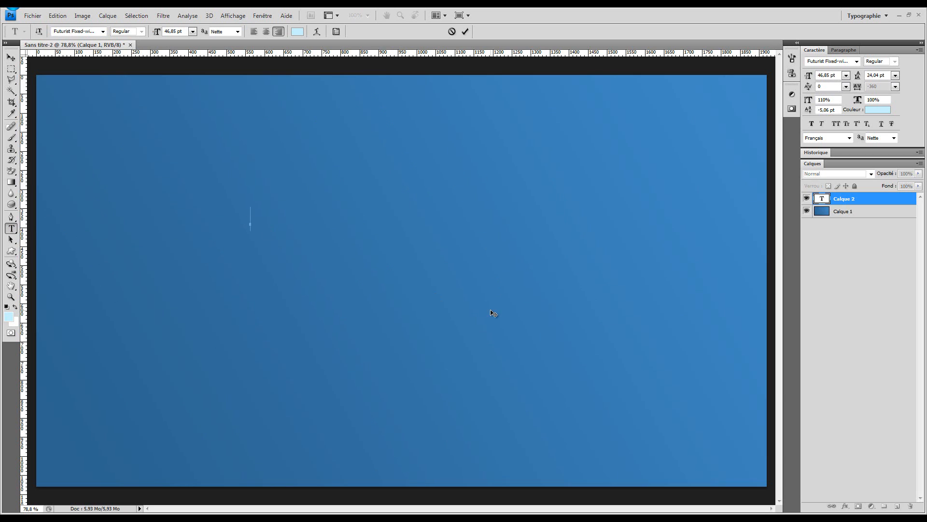
pyautogui.write('Painty.')
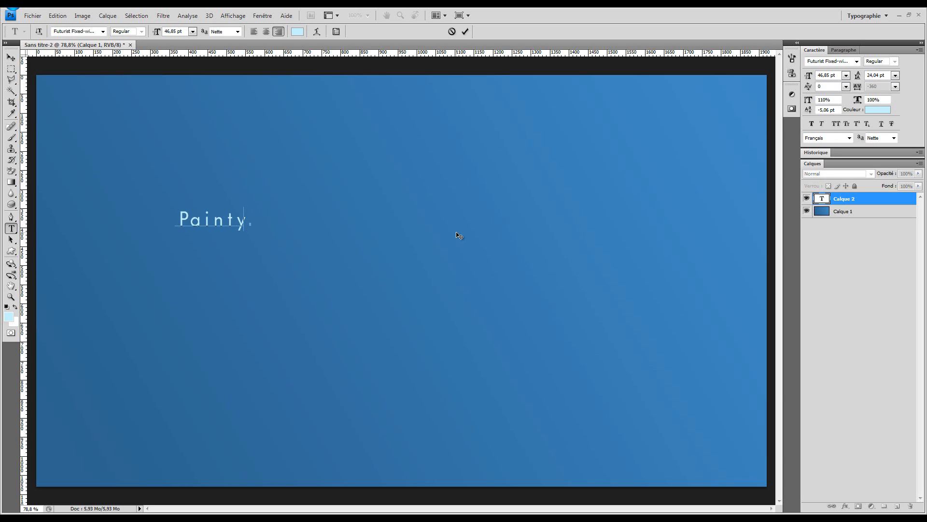
# Transform the Painty text to about 260% width and 221% height, rotate it -15° and place it near the canvas centre.
pyautogui.click(11, 57)
pyautogui.hotkey('ctrl', 't')
pyautogui.moveTo(257, 208)
pyautogui.mouseDown()
pyautogui.moveTo(244, 197)
pyautogui.moveTo(341, 140)
pyautogui.mouseUp()
pyautogui.moveTo(312, 168); pyautogui.dragTo(437, 243)
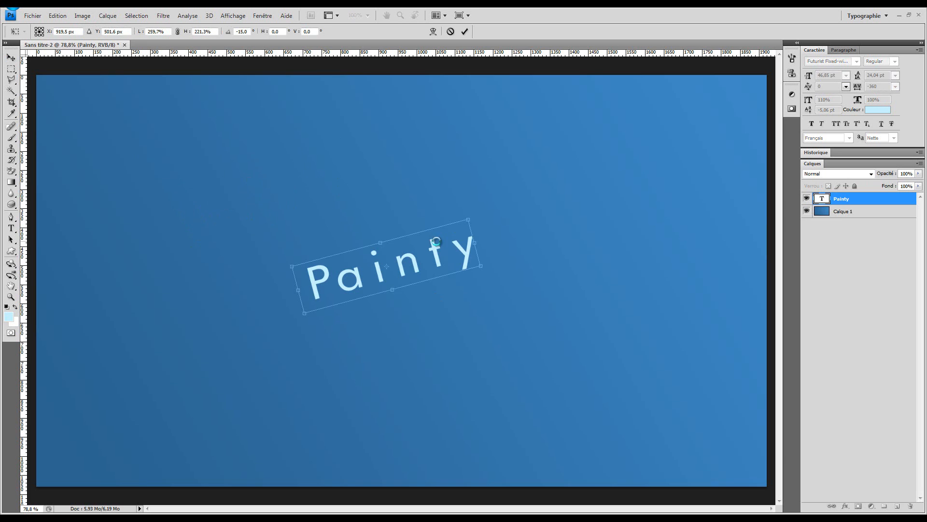
pyautogui.press('Return')
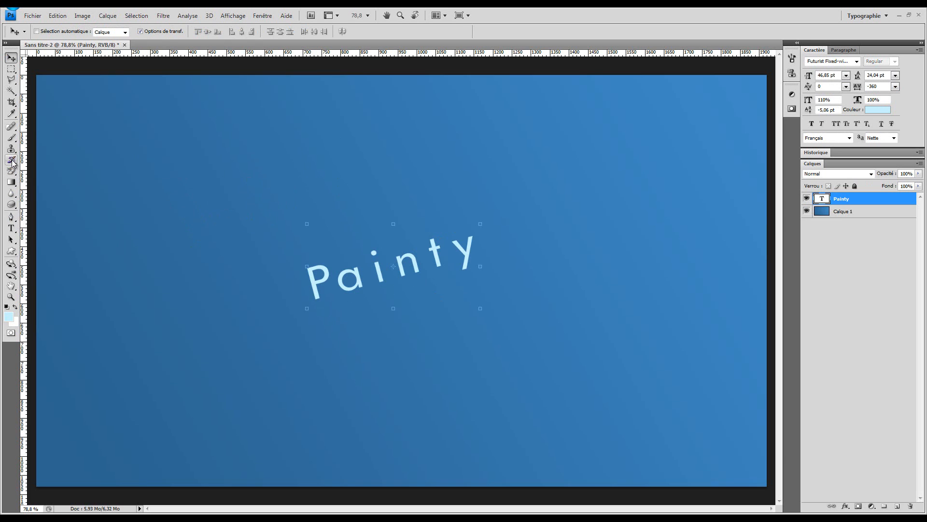
# Reduce the snowflake brush diameter to 81 px, decline rasterizing the text, and create a new layer above Painty.
pyautogui.click(10, 137)
pyautogui.click(69, 33)
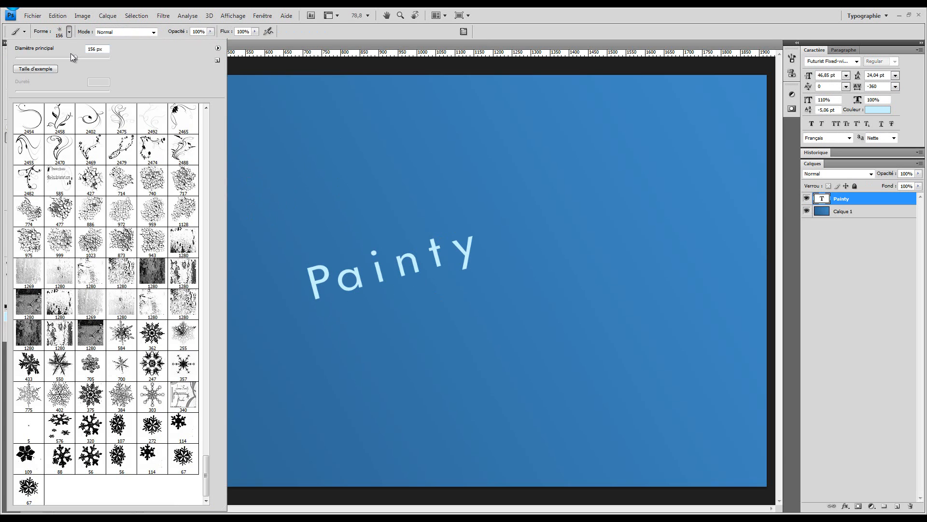
pyautogui.moveTo(70, 54); pyautogui.dragTo(51, 60)
pyautogui.click(505, 220)
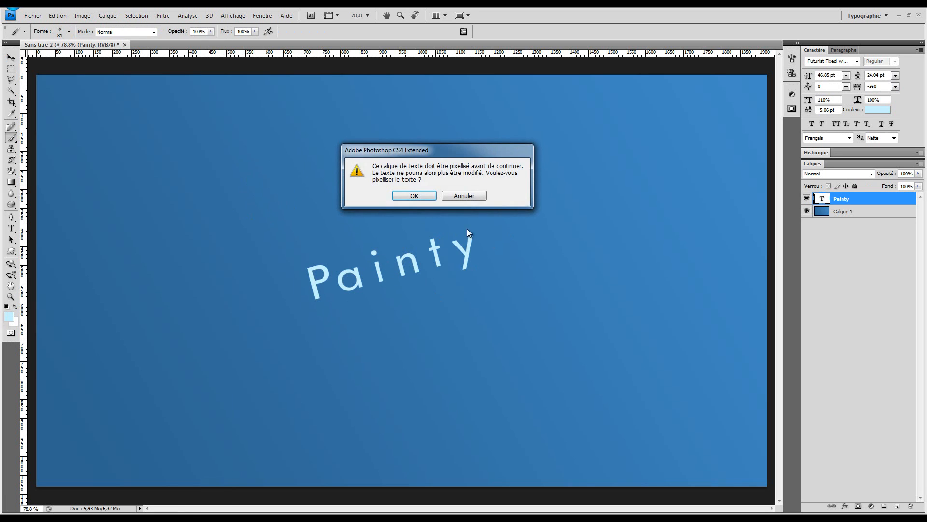
pyautogui.click(440, 196)
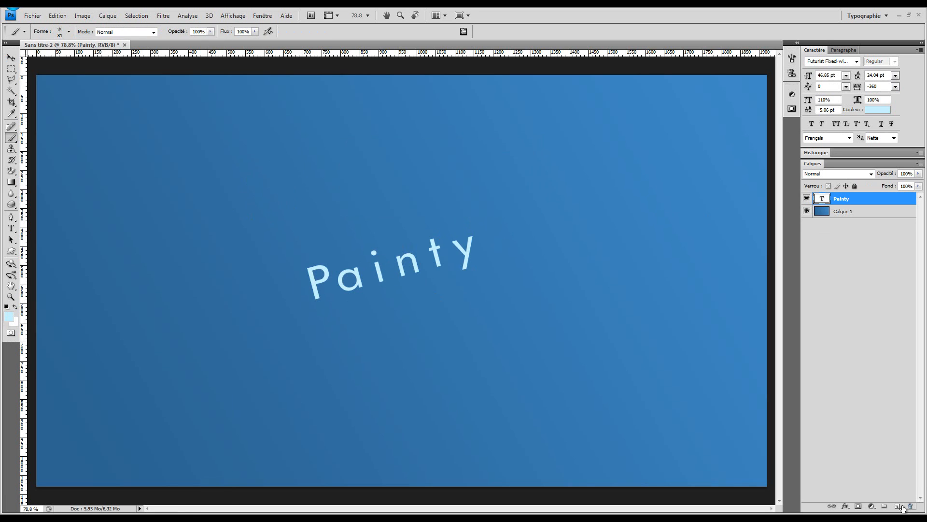
pyautogui.click(898, 506)
# Test the smaller snowflake brush around the text with a stamp and a stroke, and undo both.
pyautogui.click(398, 263)
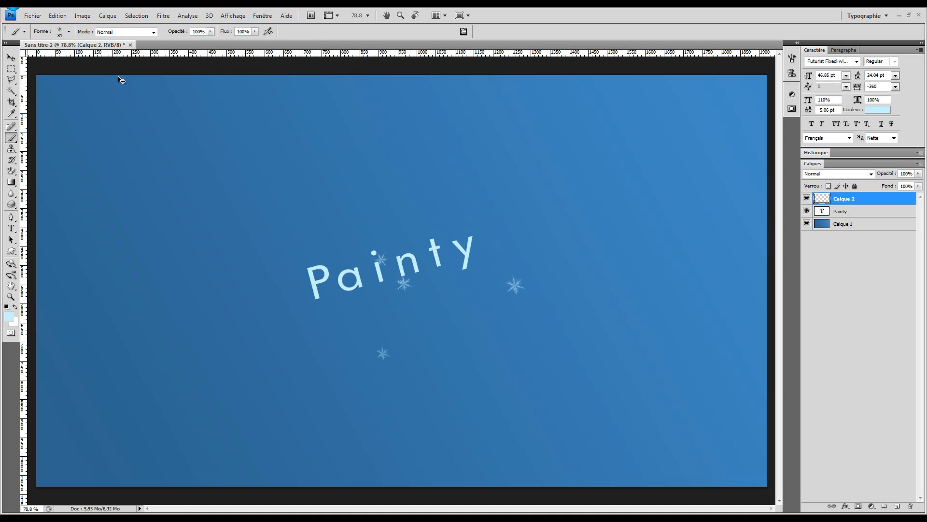
pyautogui.moveTo(392, 243)
pyautogui.mouseDown()
pyautogui.moveTo(371, 241)
pyautogui.moveTo(330, 284)
pyautogui.moveTo(182, 348)
pyautogui.moveTo(182, 336)
pyautogui.moveTo(353, 323)
pyautogui.moveTo(251, 334)
pyautogui.moveTo(183, 314)
pyautogui.moveTo(222, 368)
pyautogui.mouseUp()
pyautogui.hotkey('ctrl', 'z')
pyautogui.hotkey('ctrl', 'alt', 'z')
# Set the brush's scattering (Diffusion) to 142% with a count (Nombre) of 4, and undo a test stroke across the text.
pyautogui.press('F5')
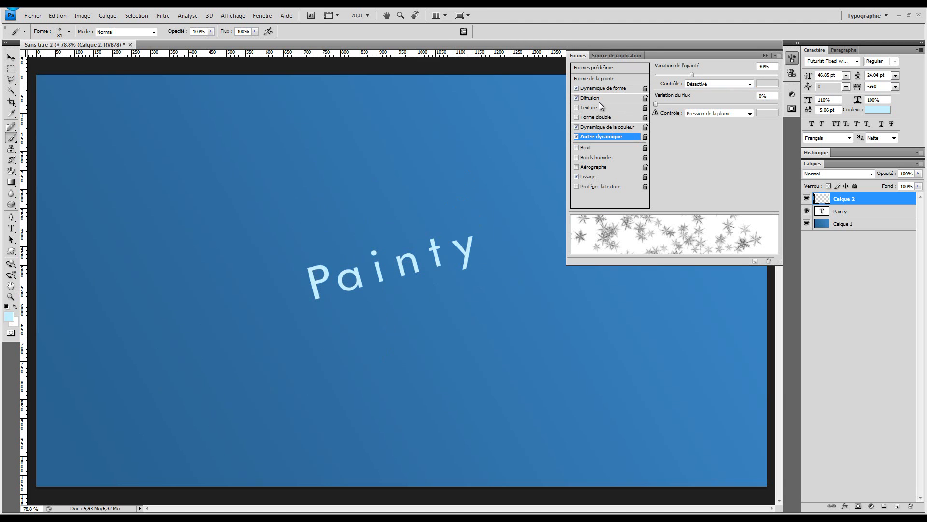
pyautogui.click(628, 98)
pyautogui.moveTo(675, 108)
pyautogui.mouseDown()
pyautogui.moveTo(665, 105)
pyautogui.moveTo(673, 104)
pyautogui.mouseUp()
pyautogui.moveTo(697, 74)
pyautogui.mouseDown()
pyautogui.moveTo(671, 87)
pyautogui.moveTo(671, 108)
pyautogui.mouseUp()
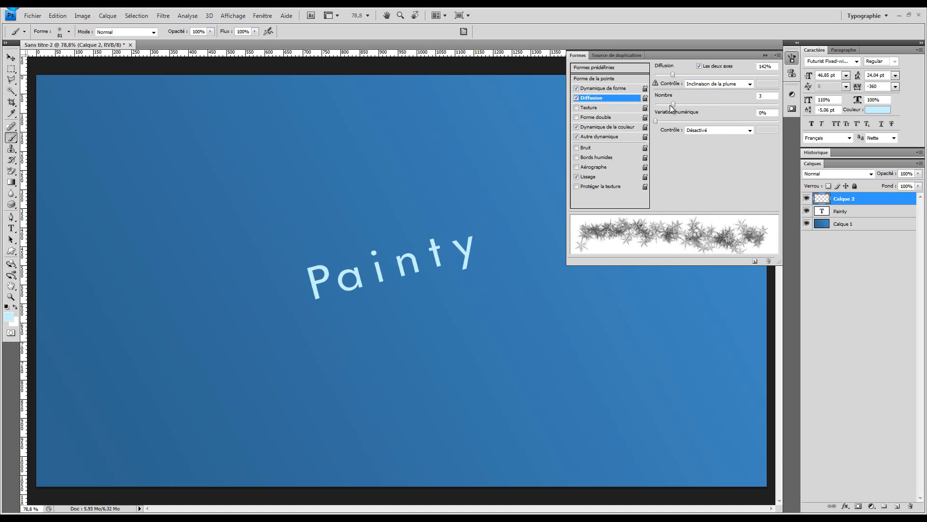
pyautogui.click(681, 104)
pyautogui.moveTo(464, 278)
pyautogui.mouseDown()
pyautogui.moveTo(346, 262)
pyautogui.moveTo(304, 278)
pyautogui.mouseUp()
pyautogui.hotkey('ctrl', 'z')
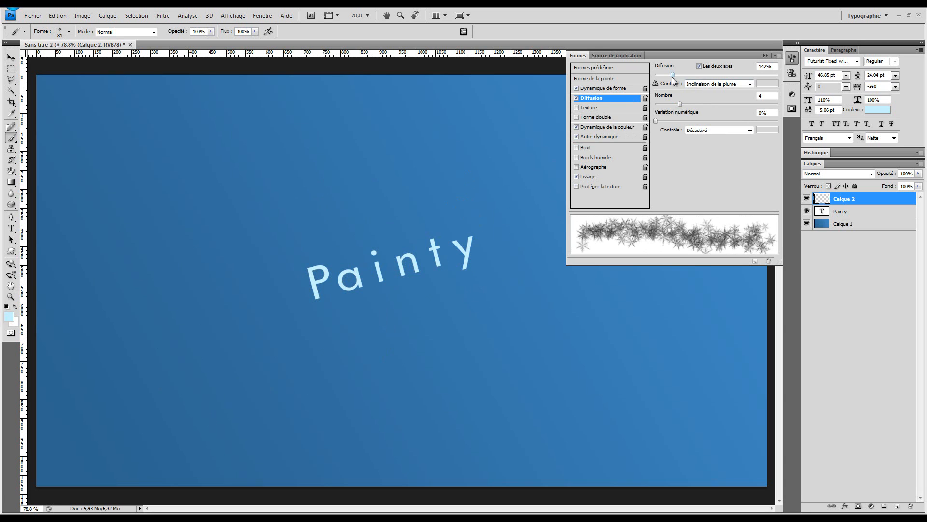
# Set scattering to 1000% and count variation (Variation numérique) to 100%, and undo one test stamp over the text.
pyautogui.moveTo(672, 74); pyautogui.dragTo(792, 79)
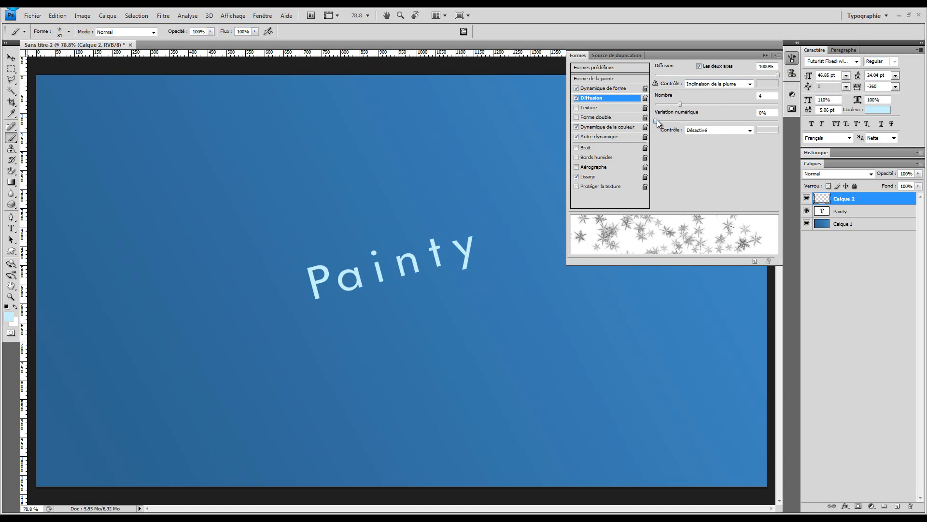
pyautogui.moveTo(679, 120); pyautogui.dragTo(784, 120)
pyautogui.click(418, 254)
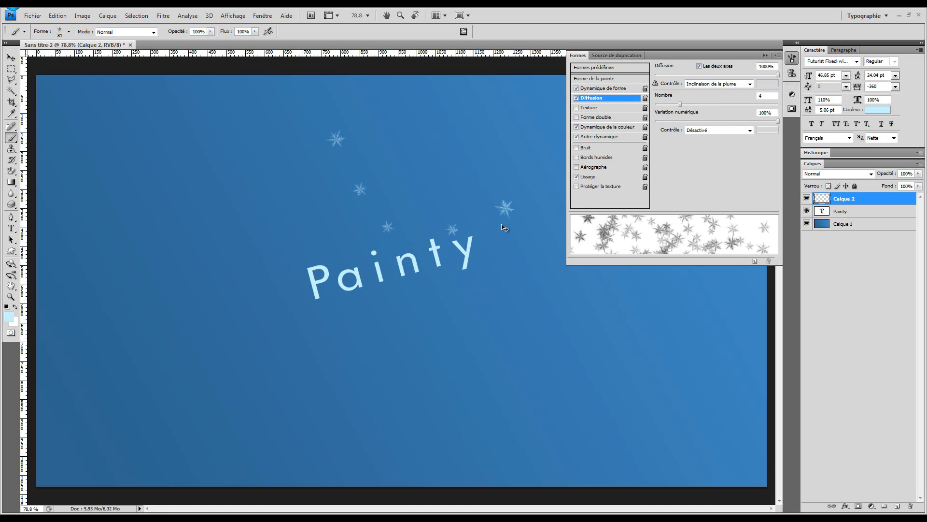
pyautogui.hotkey('ctrl', 'z')
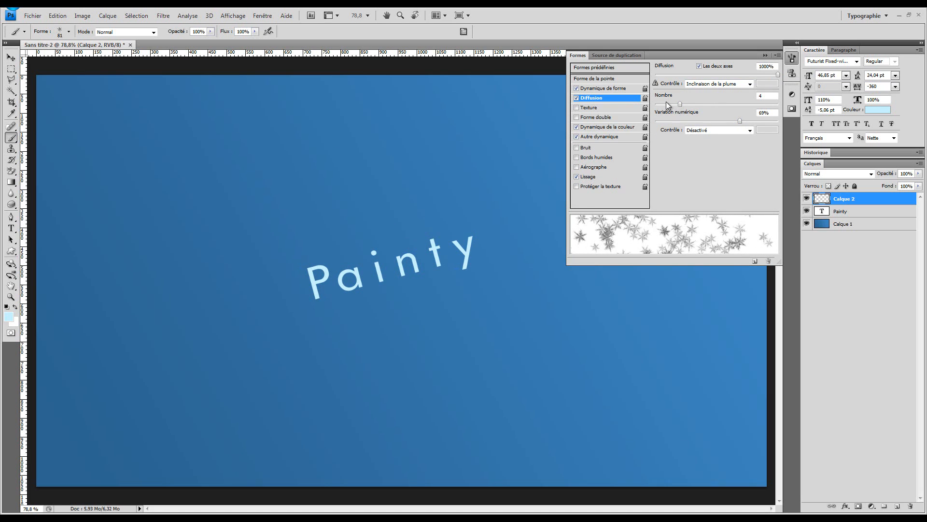
# Set the count variation to 69% and the count to 3, and undo a short test stroke over the text.
pyautogui.moveTo(683, 104); pyautogui.dragTo(672, 105)
pyautogui.moveTo(408, 299); pyautogui.dragTo(430, 284)
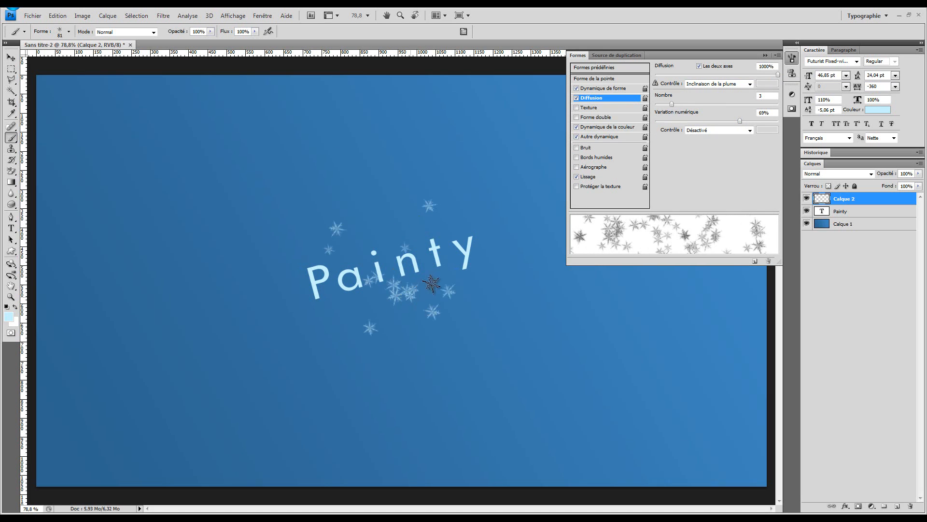
pyautogui.hotkey('ctrl', 'z')
# Lower the scatter count to 2, paint snowflakes around the text and undo the last stroke.
pyautogui.moveTo(672, 104); pyautogui.dragTo(663, 104)
pyautogui.moveTo(379, 261)
pyautogui.mouseDown()
pyautogui.moveTo(398, 269)
pyautogui.moveTo(407, 251)
pyautogui.moveTo(420, 252)
pyautogui.moveTo(441, 286)
pyautogui.mouseUp()
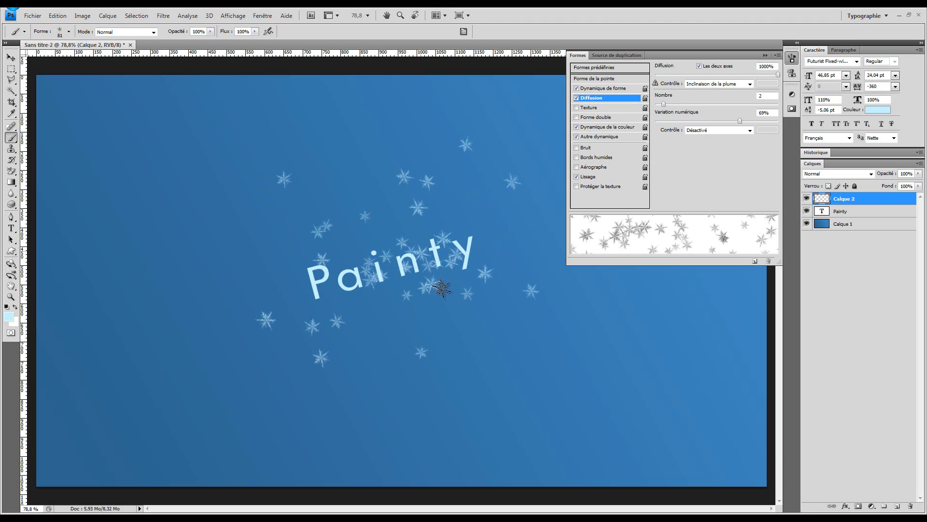
pyautogui.hotkey('ctrl', 'z')
# Show the shape dynamics settings, paint small snowflakes around the Painty text on Calque 2, and collapse the brush settings.
pyautogui.click(603, 88)
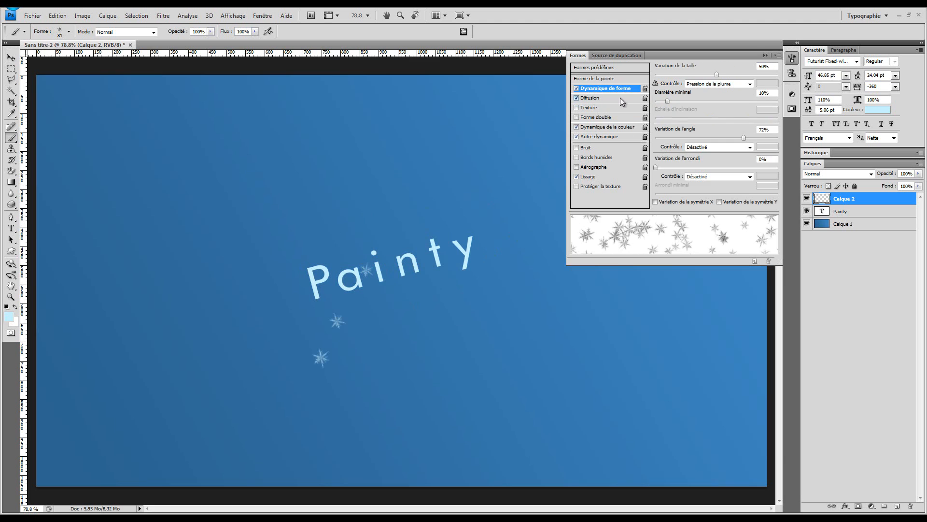
pyautogui.moveTo(338, 253)
pyautogui.mouseDown()
pyautogui.moveTo(381, 292)
pyautogui.moveTo(410, 252)
pyautogui.moveTo(349, 290)
pyautogui.moveTo(381, 263)
pyautogui.mouseUp()
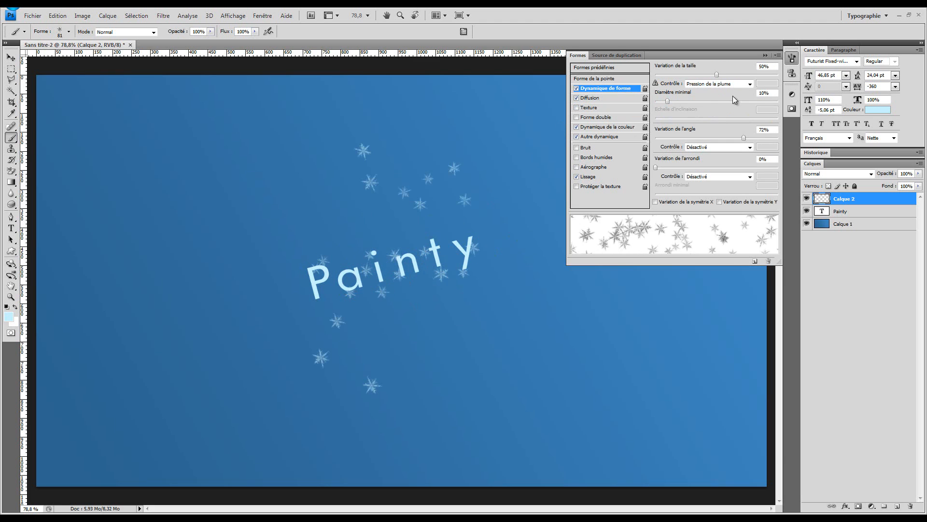
pyautogui.click(765, 55)
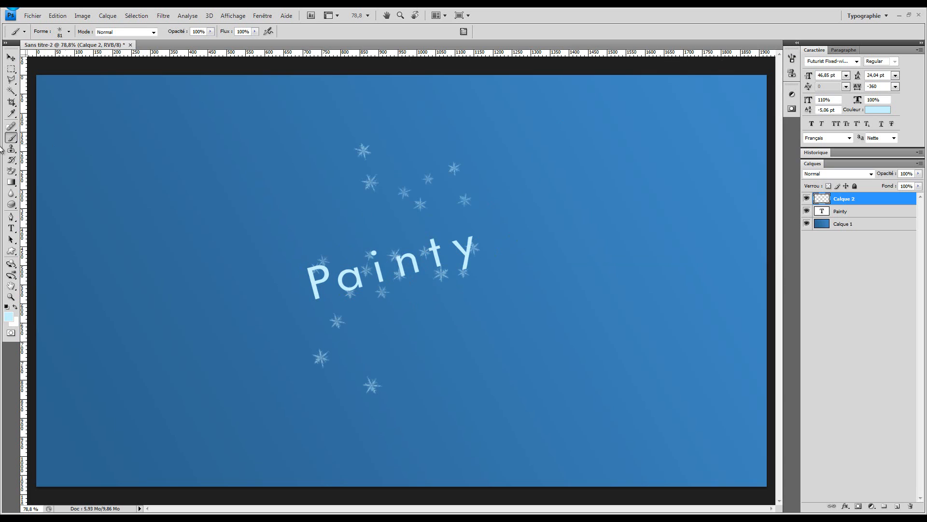
# Select the stray snowflakes above the text with the Polygonal Lasso and delete them from Calque 2.
pyautogui.click(11, 80)
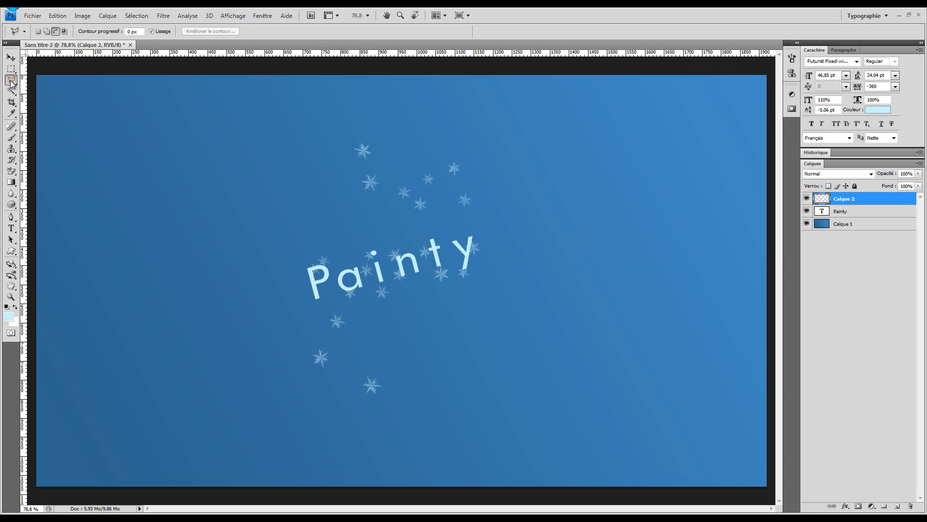
pyautogui.click(248, 158)
pyautogui.click(396, 219)
pyautogui.click(516, 213)
pyautogui.click(534, 109)
pyautogui.doubleClick(291, 117)
pyautogui.press('Delete')
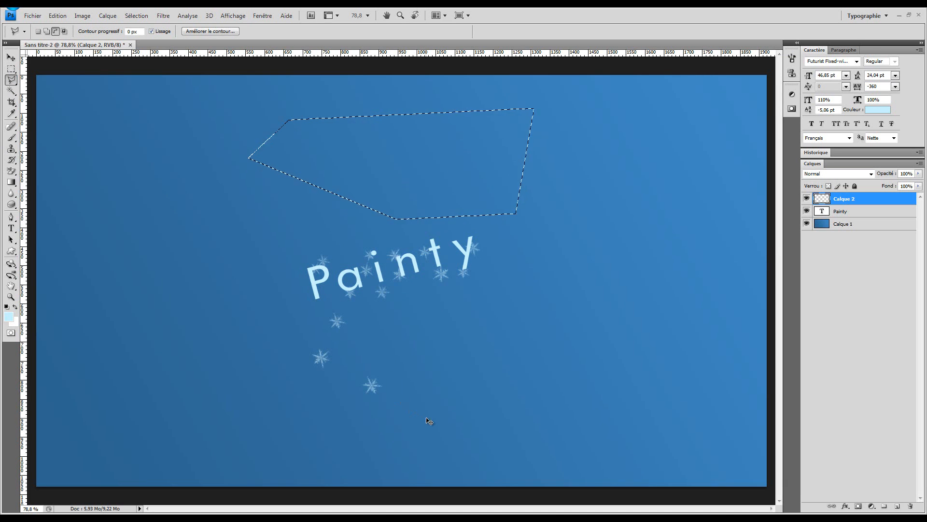
# Select the two lowest snowflakes below the text with the Polygonal Lasso, delete them and clear the selection.
pyautogui.click(423, 403)
pyautogui.click(332, 348)
pyautogui.click(256, 340)
pyautogui.click(253, 397)
pyautogui.click(345, 434)
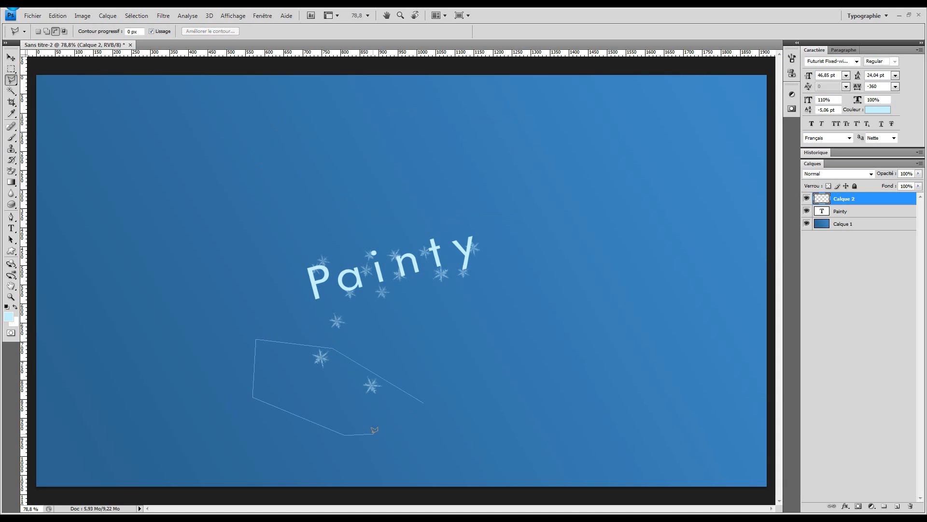
pyautogui.doubleClick(391, 410)
pyautogui.press('Delete')
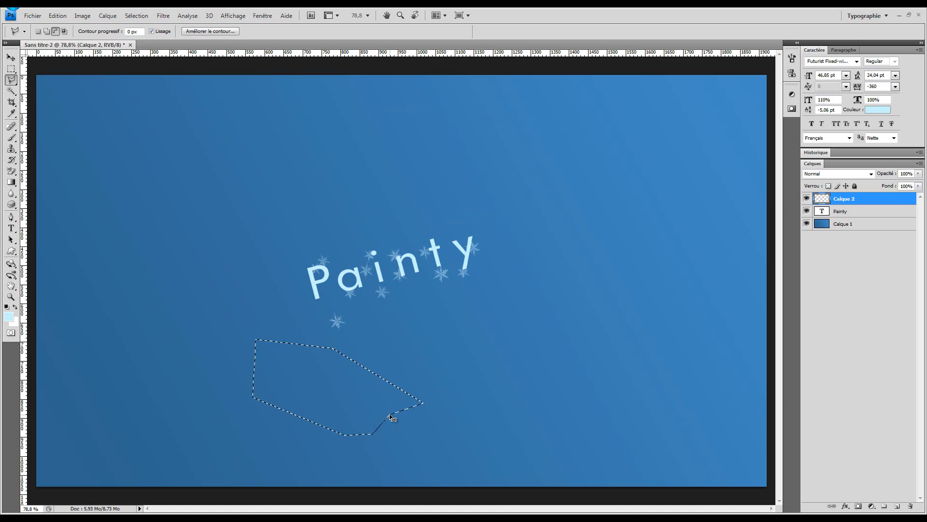
pyautogui.hotkey('ctrl', 'd')
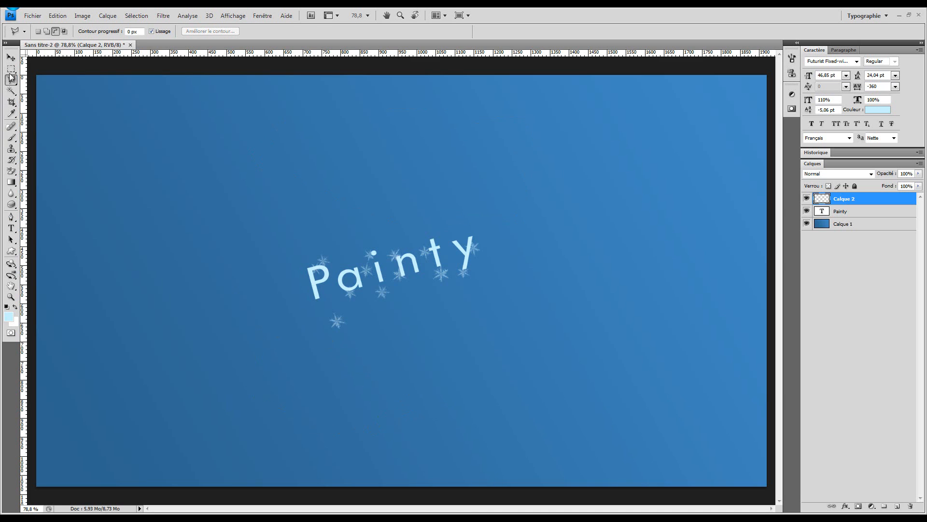
# Move the snowflakes on Calque 2 slightly up and left over the Painty text, keeping that layer selected.
pyautogui.click(11, 57)
pyautogui.moveTo(418, 271); pyautogui.dragTo(409, 264)
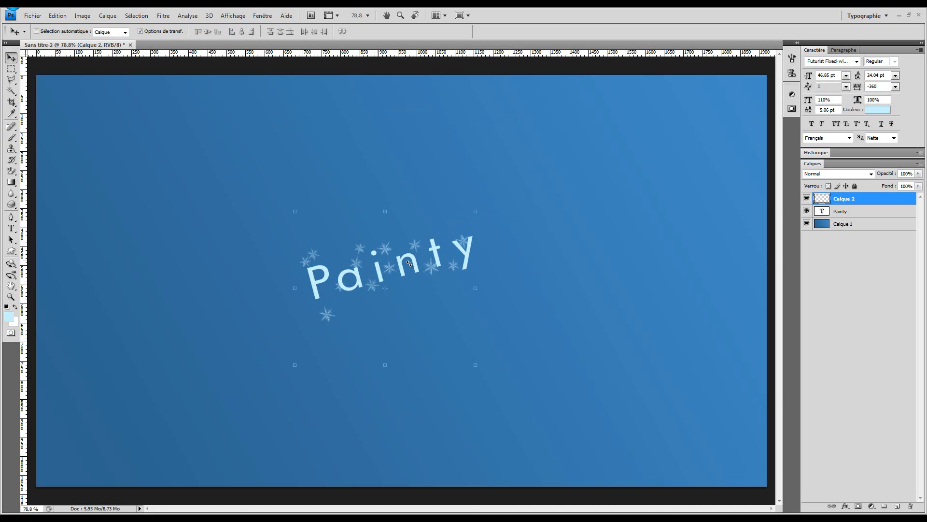
pyautogui.click(865, 224)
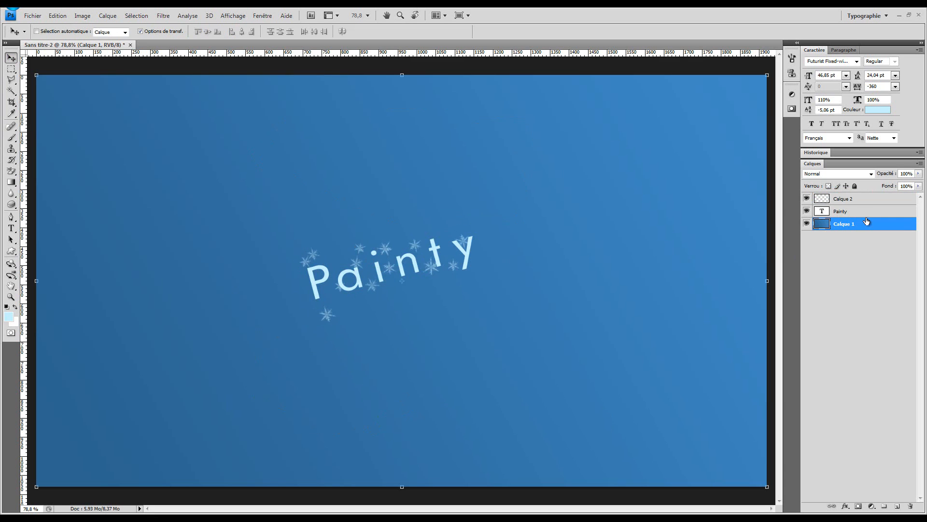
pyautogui.click(870, 203)
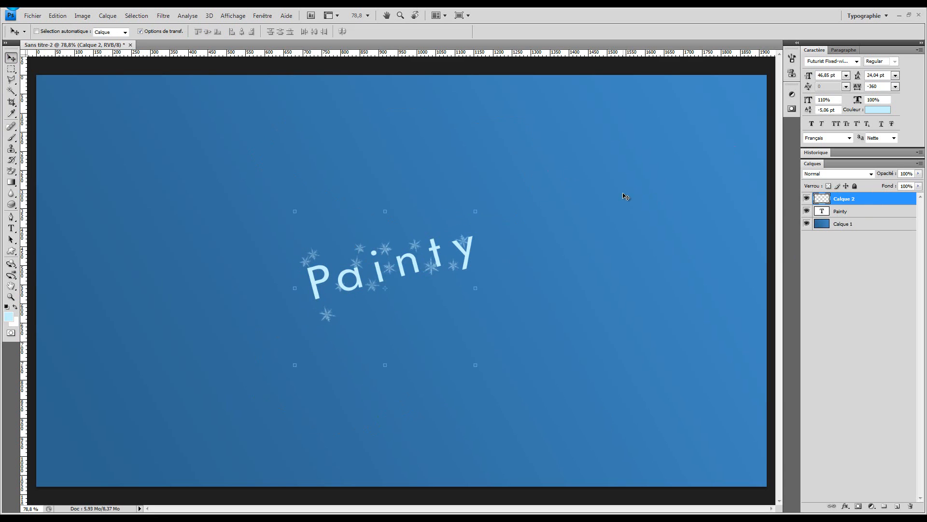
# Delete the snowflake layer Calque 2 and open Adobe Bridge to browse files.
pyautogui.press('Delete')
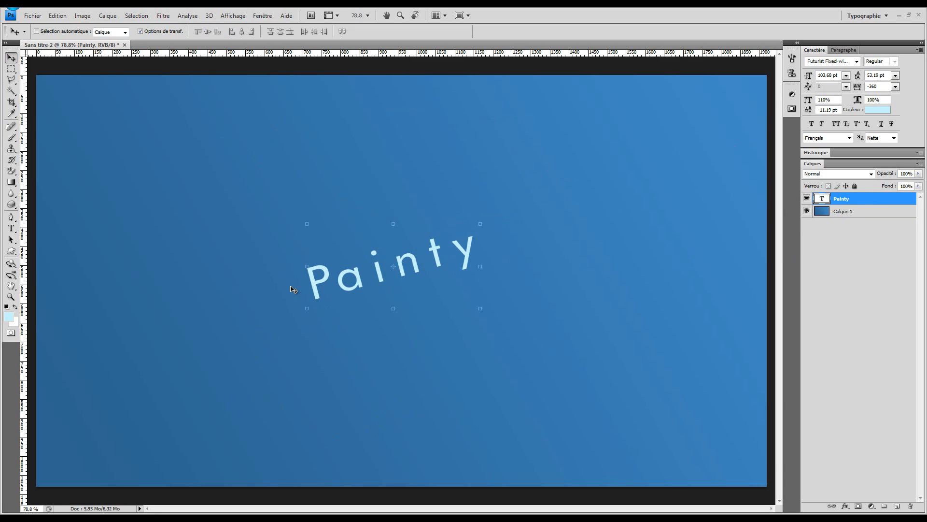
pyautogui.click(34, 15)
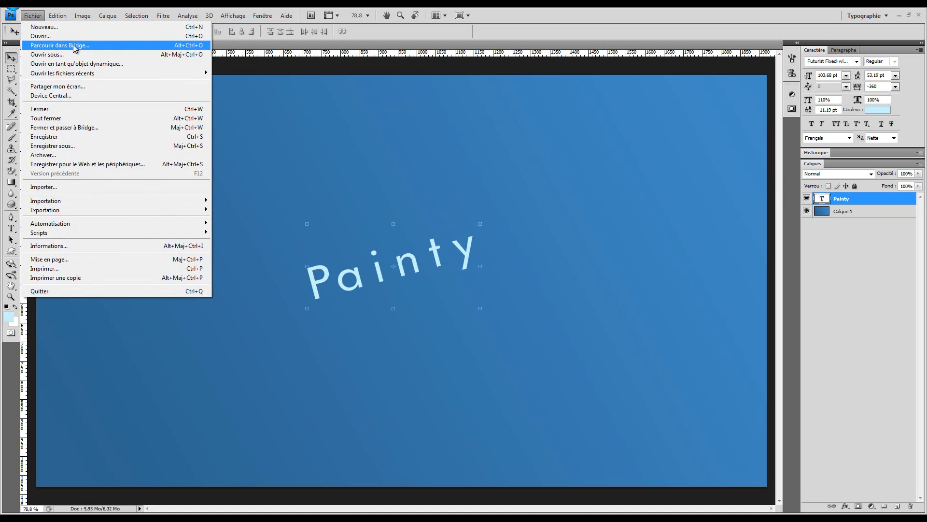
pyautogui.click(73, 45)
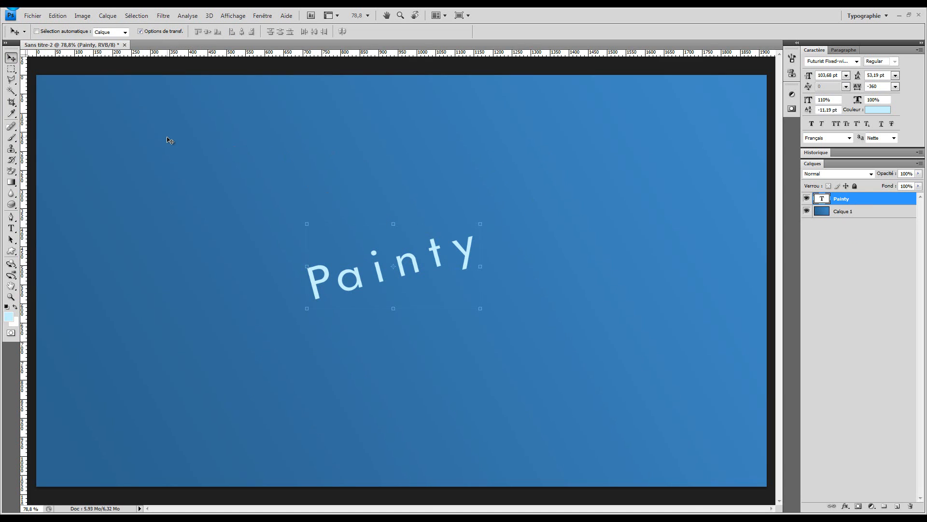
# Activate the Brush tool, minimise the Bridge window and choose the hard round 5 px brush tip.
pyautogui.click(11, 137)
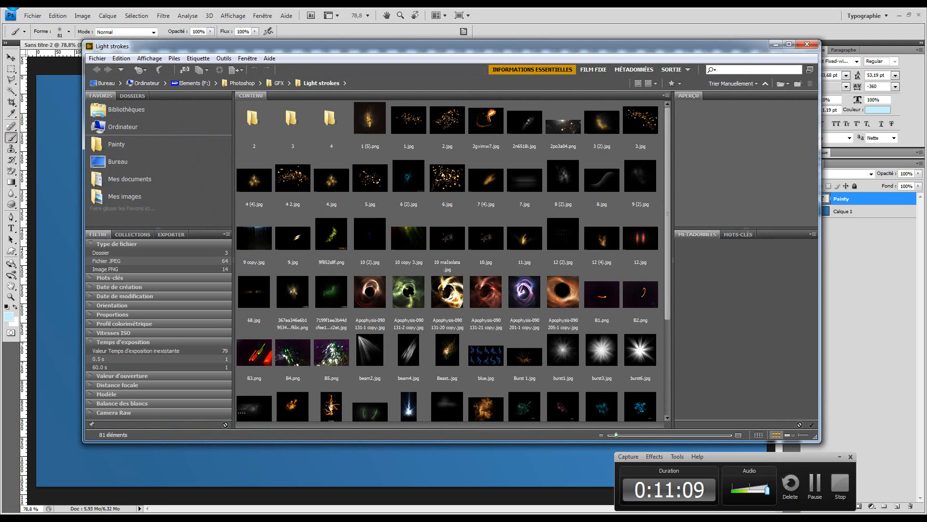
pyautogui.click(776, 44)
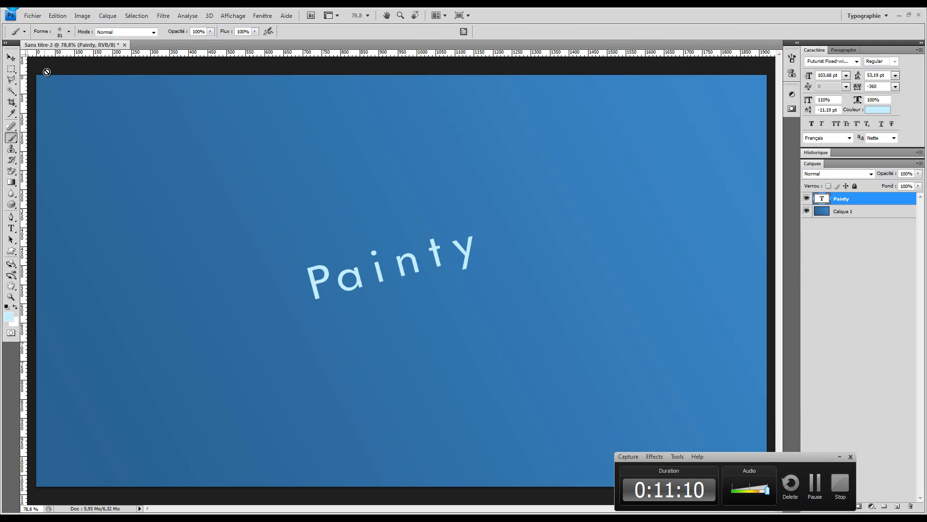
pyautogui.click(69, 32)
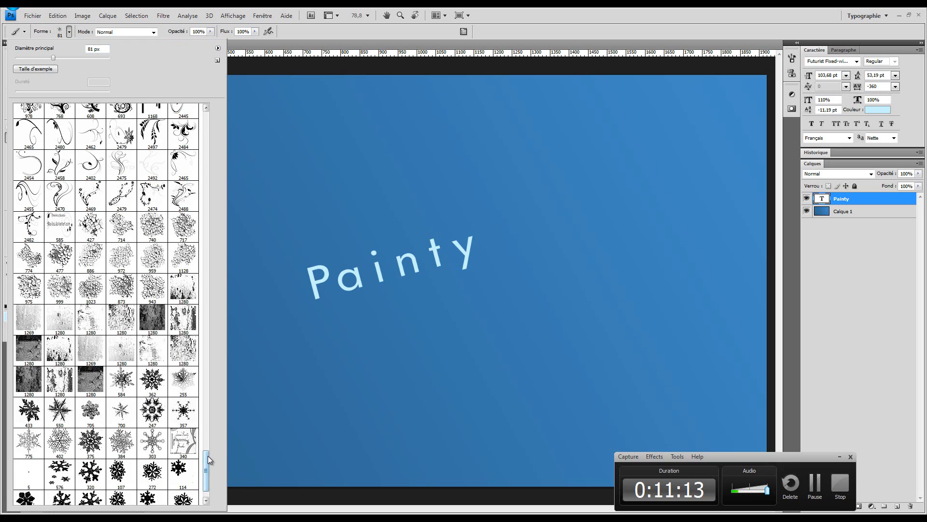
pyautogui.moveTo(207, 456)
pyautogui.mouseDown()
pyautogui.moveTo(227, 282)
pyautogui.moveTo(200, 107)
pyautogui.mouseUp()
pyautogui.click(83, 159)
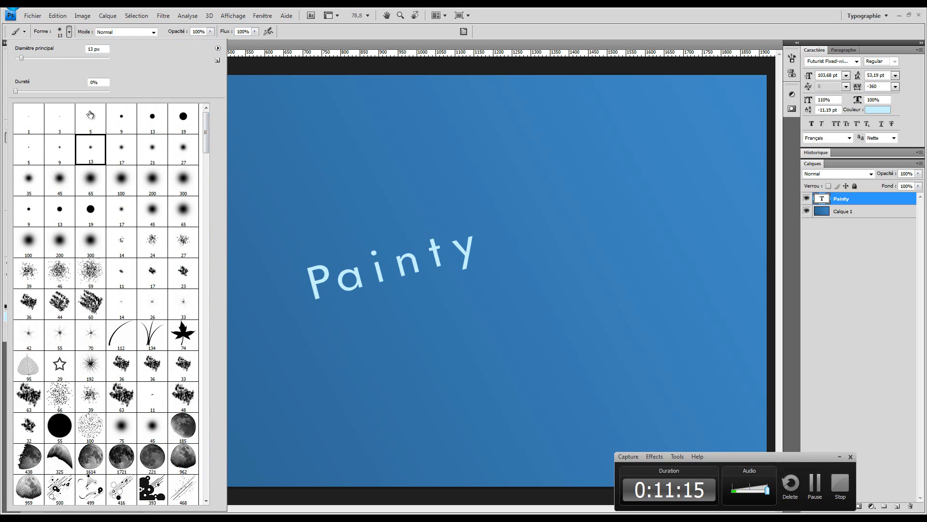
pyautogui.click(89, 118)
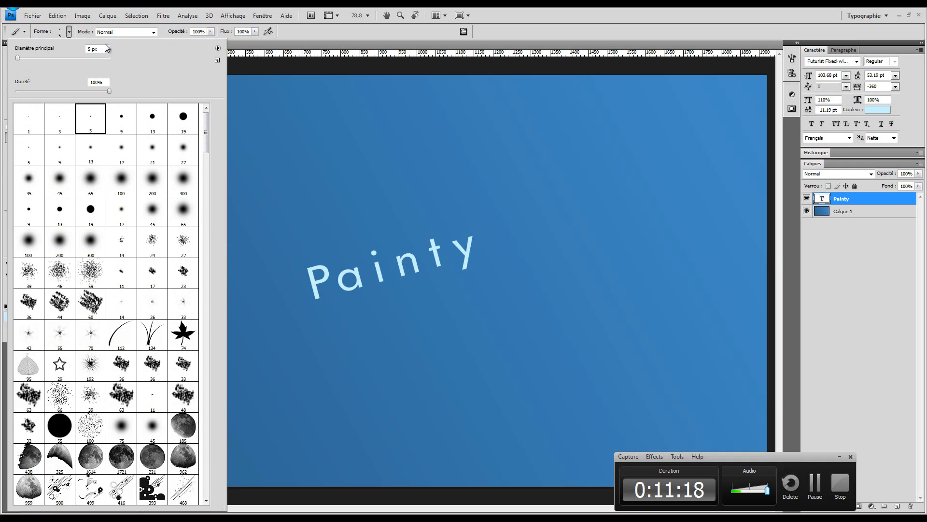
pyautogui.click(70, 32)
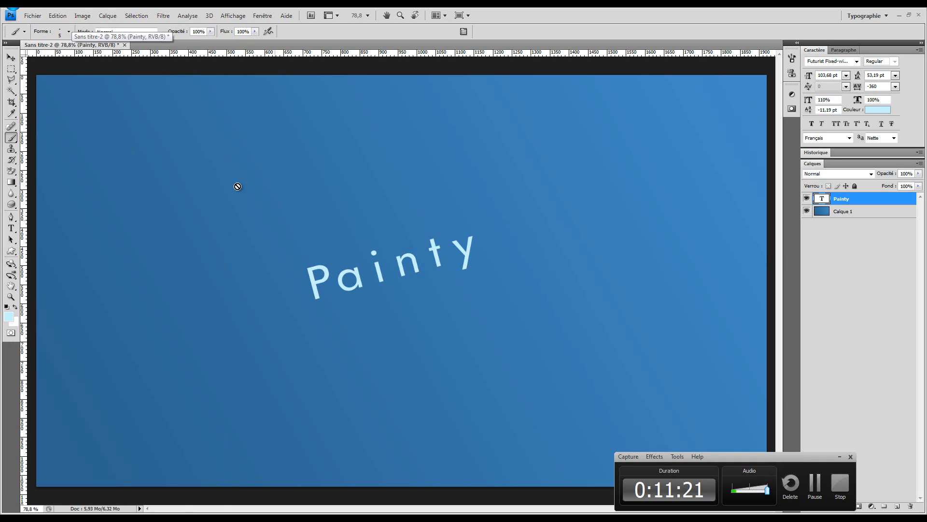
# Move the Painty text slightly right and down on the canvas.
pyautogui.click(13, 59)
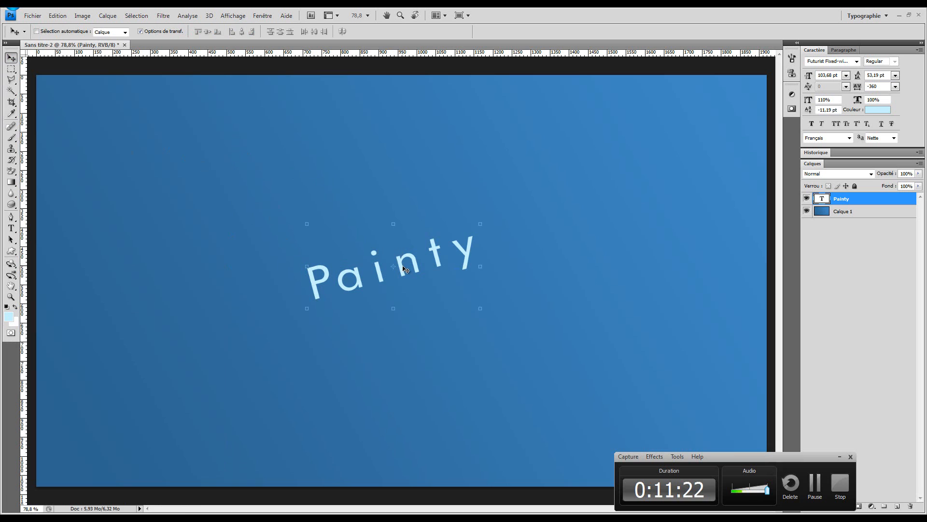
pyautogui.moveTo(405, 269)
pyautogui.mouseDown()
pyautogui.moveTo(431, 275)
pyautogui.moveTo(421, 259)
pyautogui.moveTo(476, 275)
pyautogui.moveTo(365, 223)
pyautogui.moveTo(411, 269)
pyautogui.moveTo(432, 250)
pyautogui.moveTo(396, 284)
pyautogui.moveTo(421, 280)
pyautogui.moveTo(428, 261)
pyautogui.moveTo(406, 272)
pyautogui.moveTo(460, 261)
pyautogui.mouseUp()
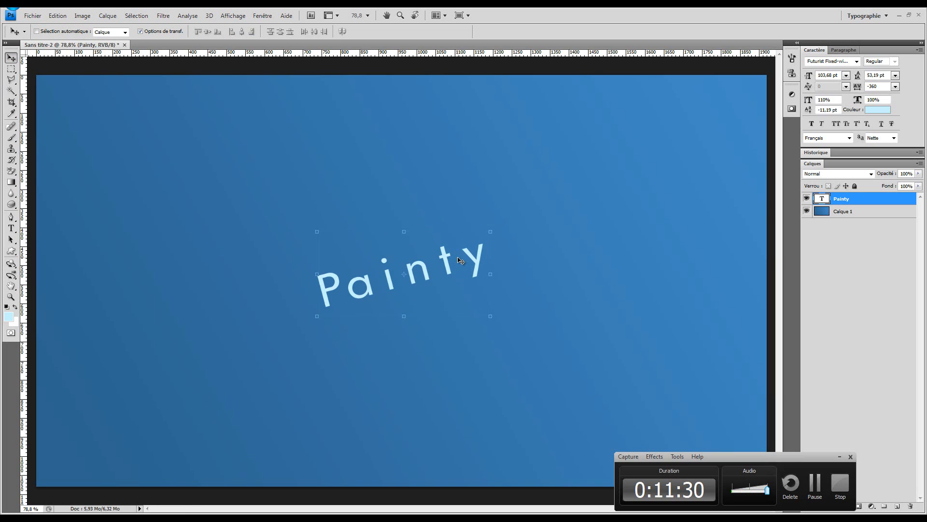